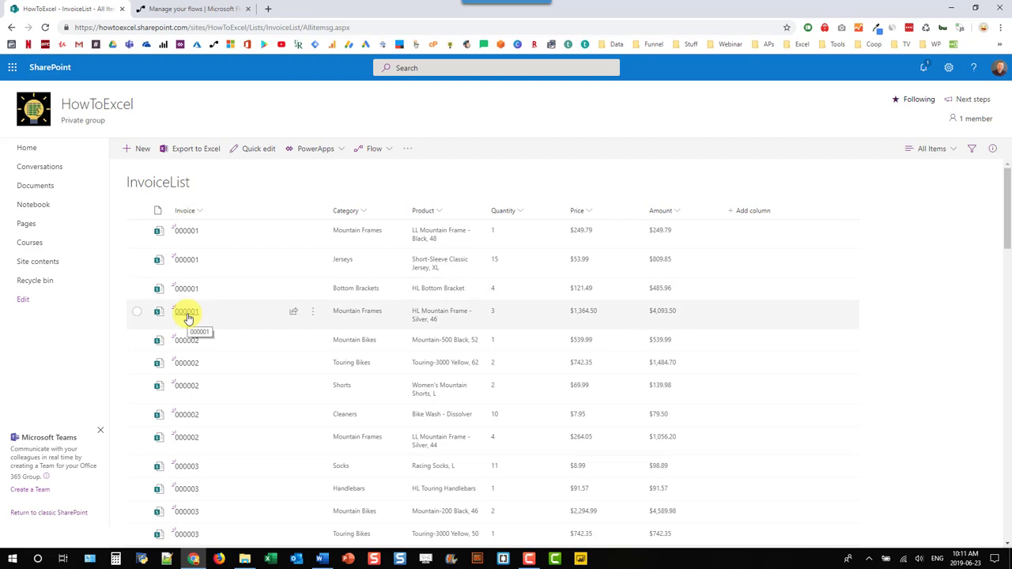
Switch to the invoice template in Word and make sure the Developer tab is enabled in the ribbon customization, then show its commands.
left_click(321, 559)
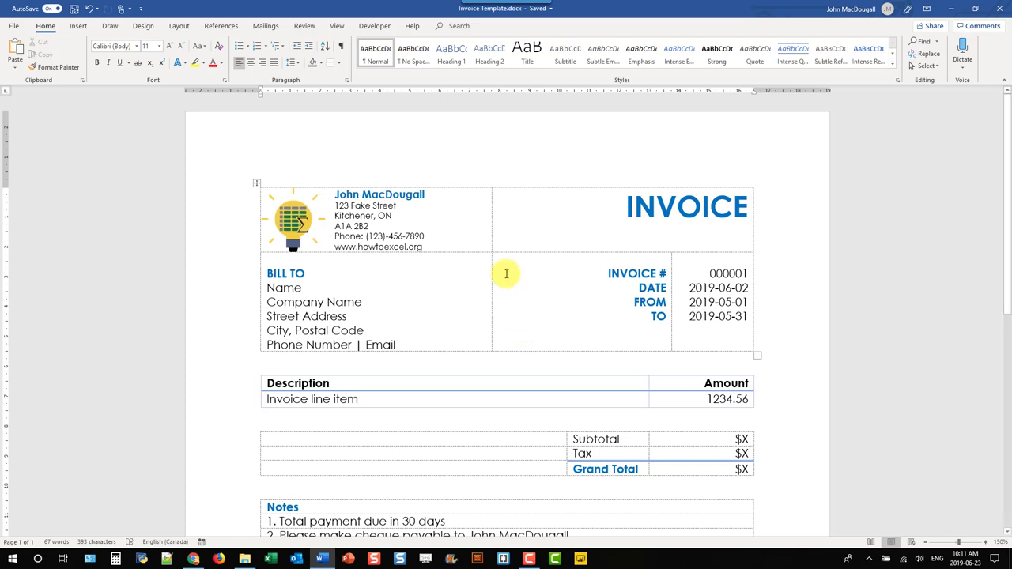
right_click(378, 79)
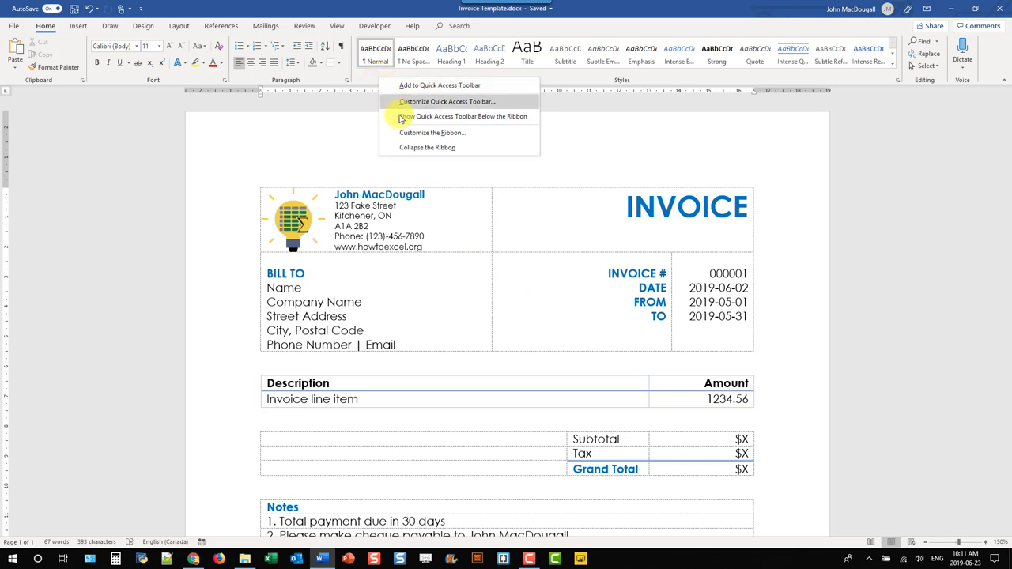
left_click(407, 133)
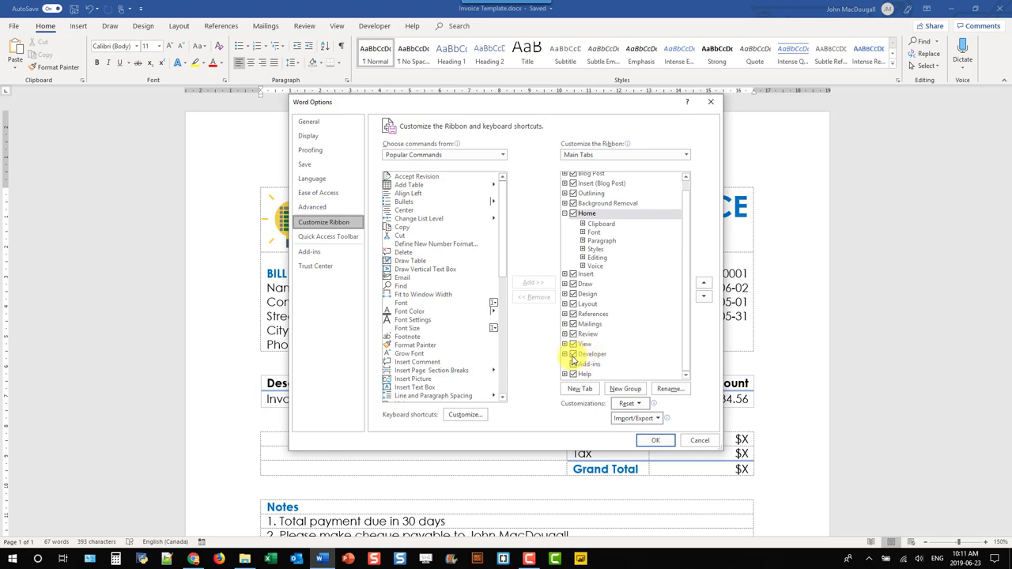
left_click(641, 439)
left_click(373, 26)
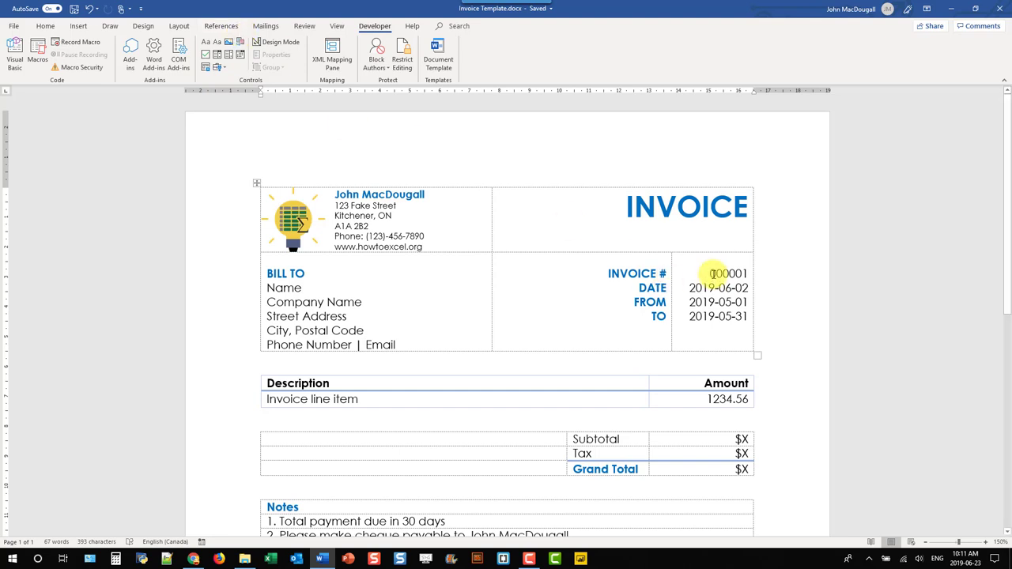
Wrap the placeholder value beside INVOICE # in a plain text content control titled InvoiceNumber.
left_click_drag(710, 273, 749, 274)
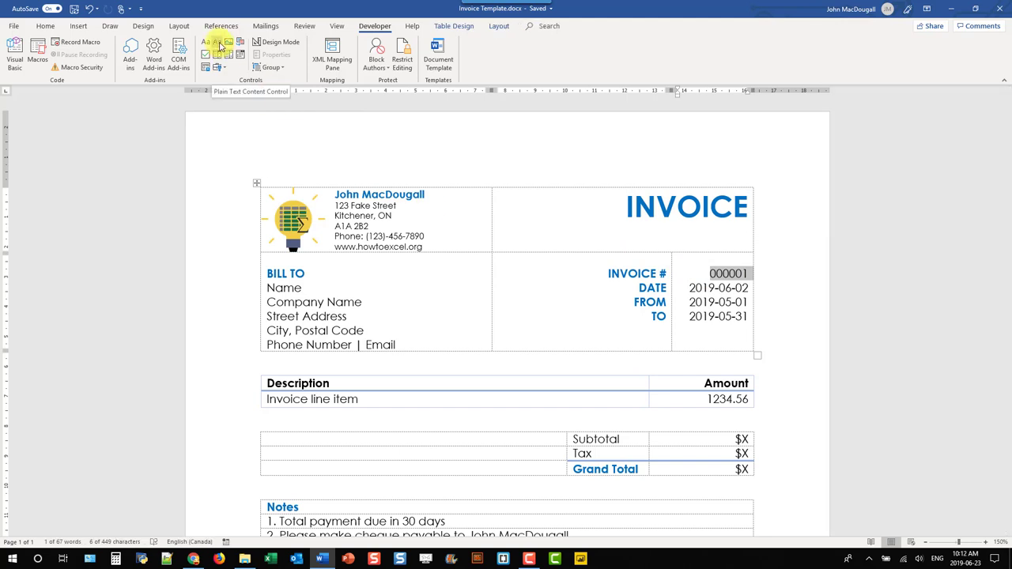
left_click(221, 46)
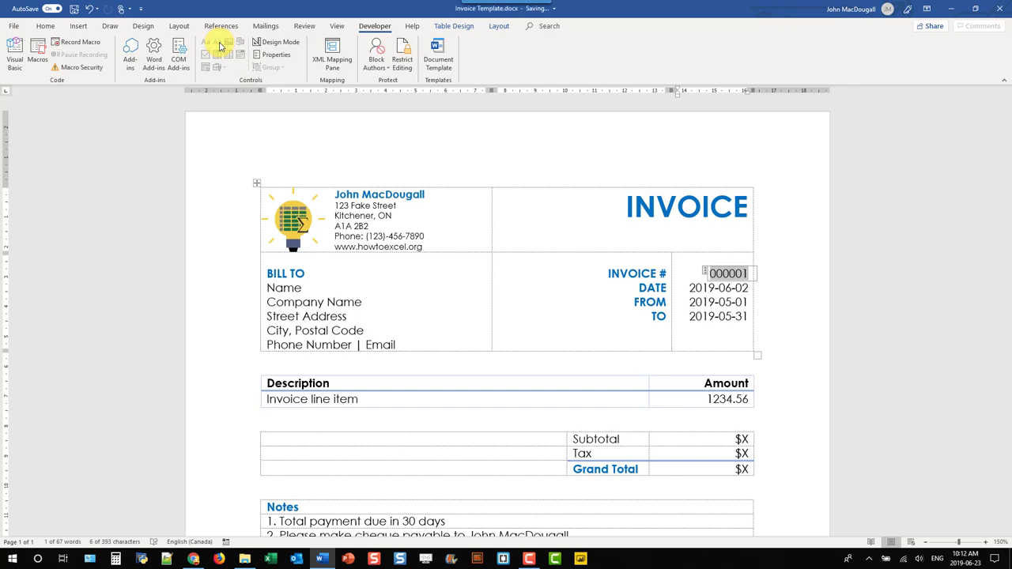
left_click(277, 55)
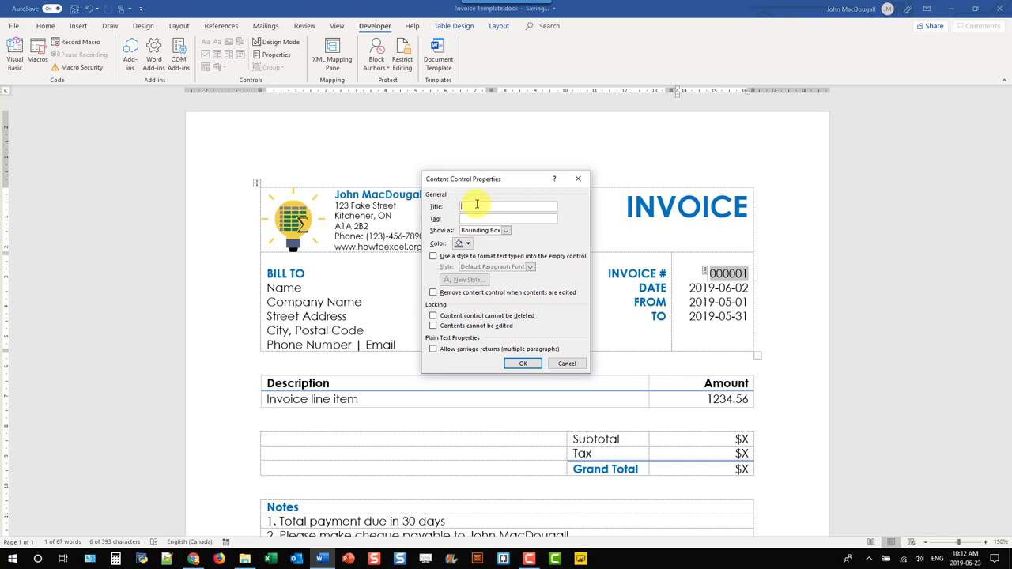
type("Invoice Number")
left_click(521, 364)
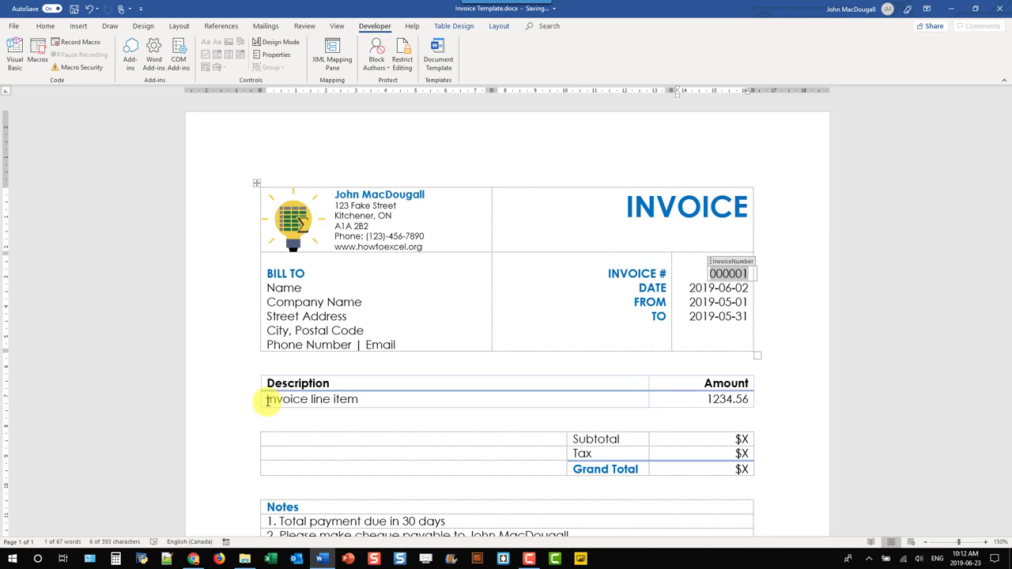
Turn the line item row under Description and Amount into a repeating section content control titled InvoiceItems.
left_click_drag(267, 400, 714, 398)
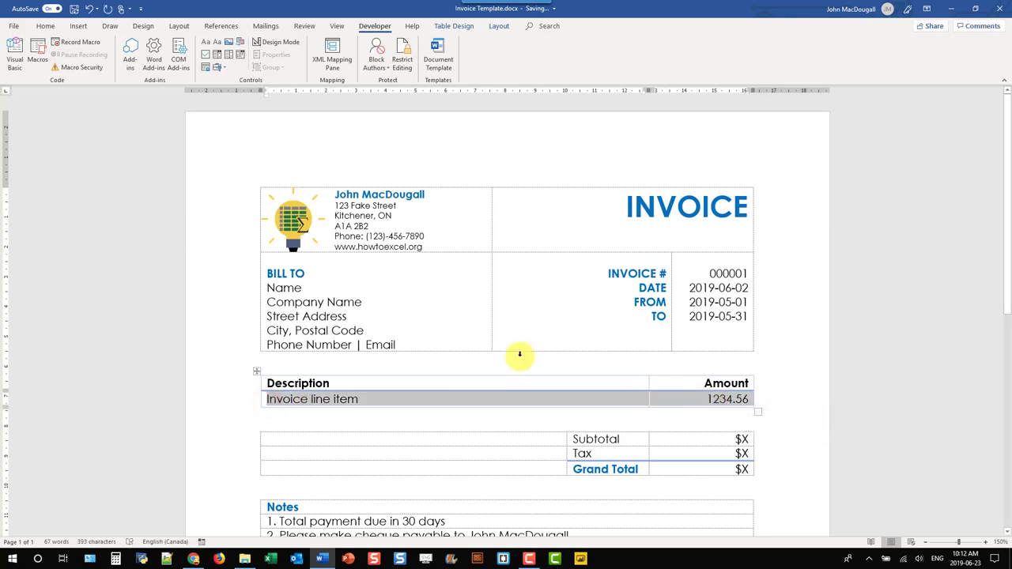
left_click(205, 71)
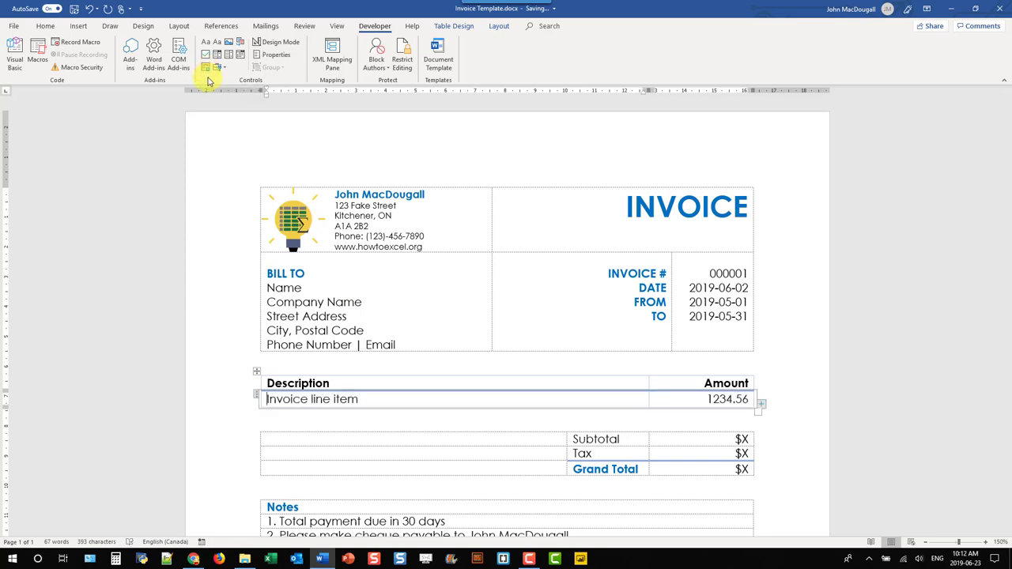
left_click(272, 54)
left_click(472, 200)
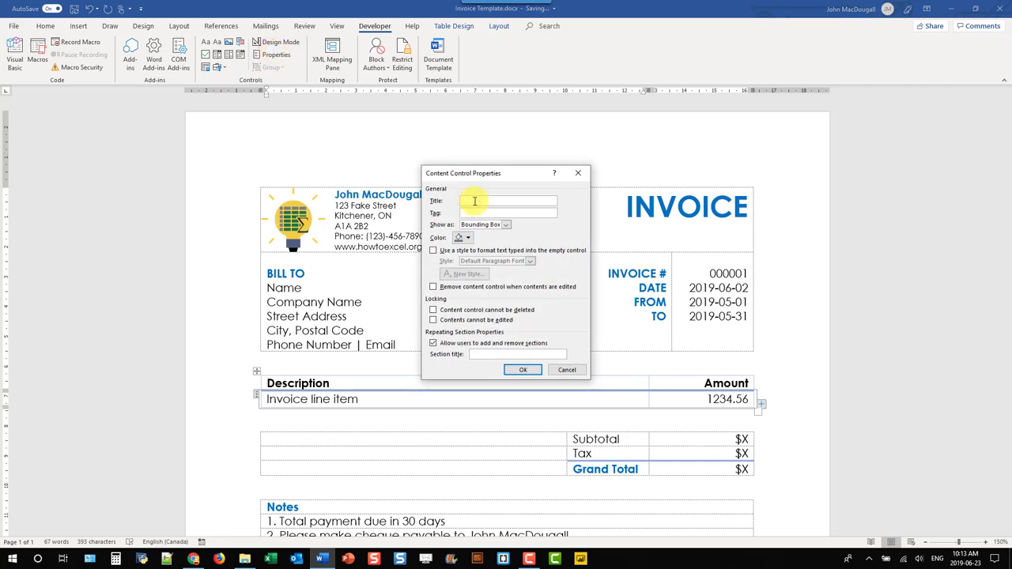
type("InvoiceItems")
left_click(524, 370)
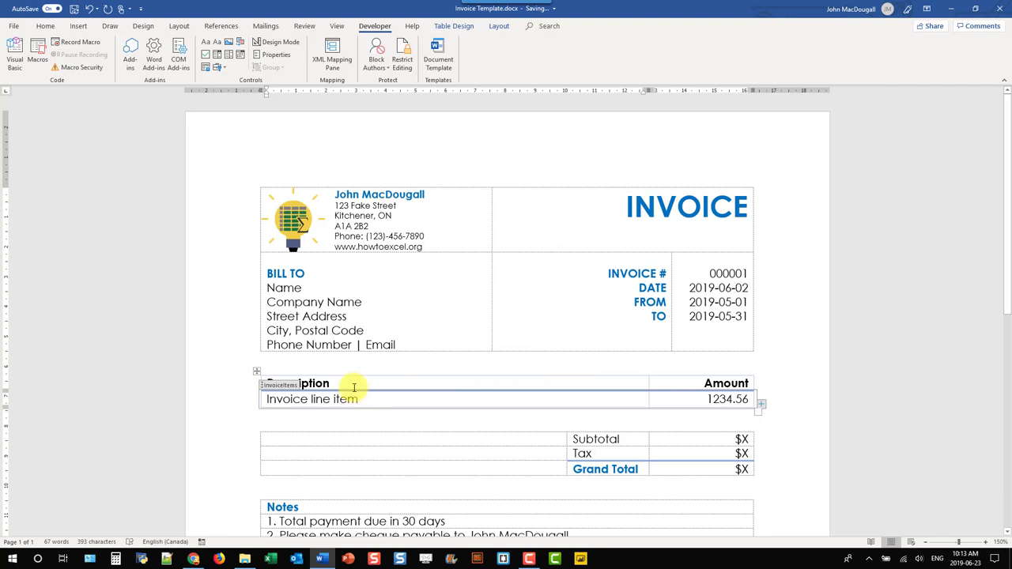
Wrap the "Invoice line item" text in a plain text content control titled ItemDescription.
left_click_drag(265, 399, 359, 401)
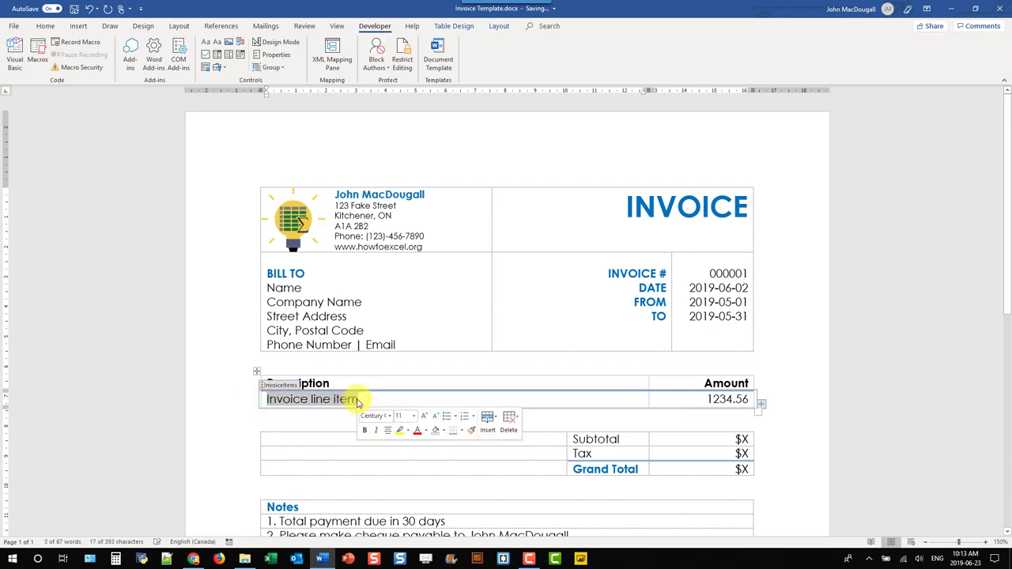
left_click(218, 41)
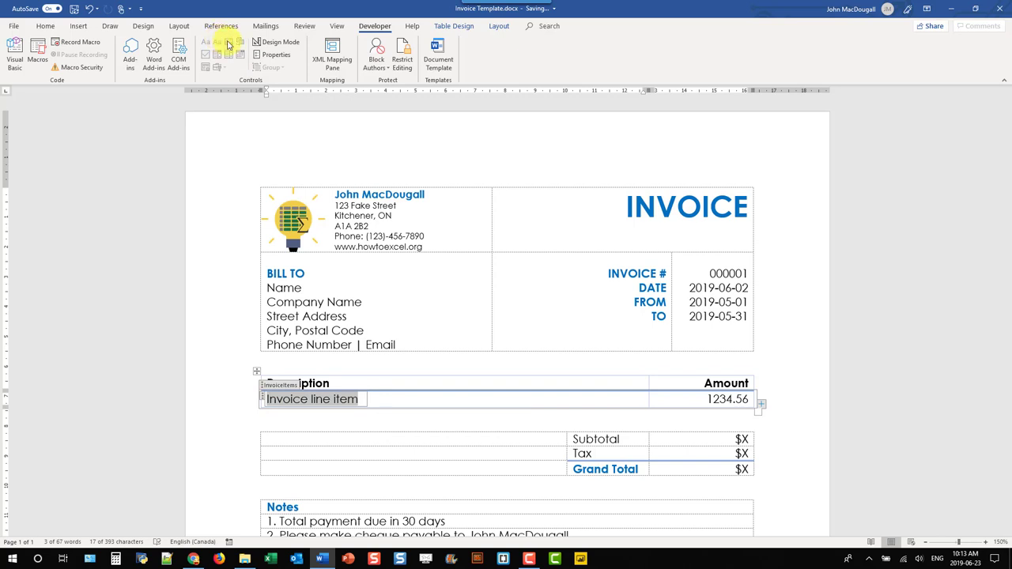
left_click(269, 53)
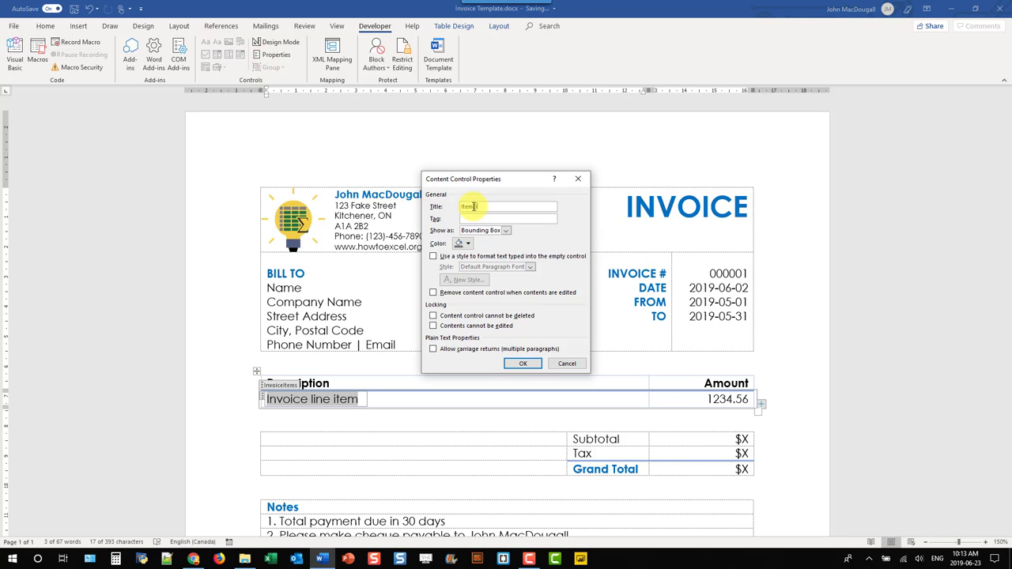
type("ItemDescription")
left_click(514, 363)
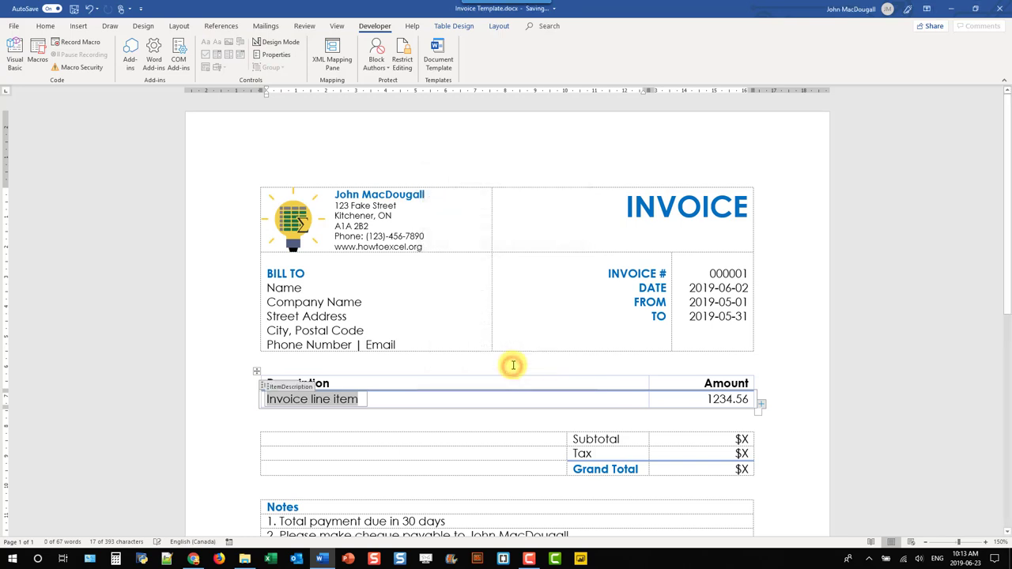
Wrap the line item's amount in a plain text content control titled ItemAmount.
left_click_drag(706, 399, 743, 399)
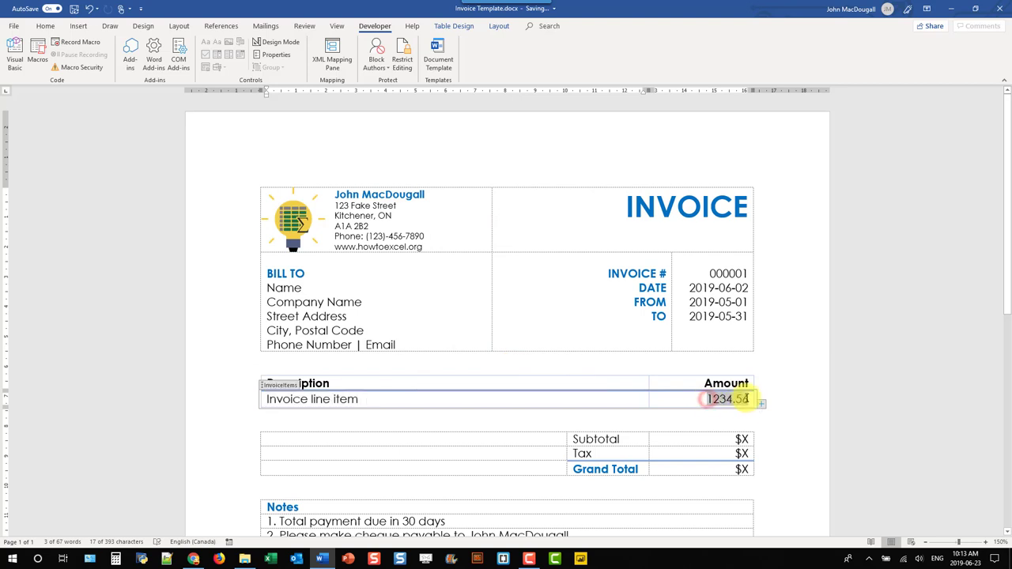
left_click(219, 43)
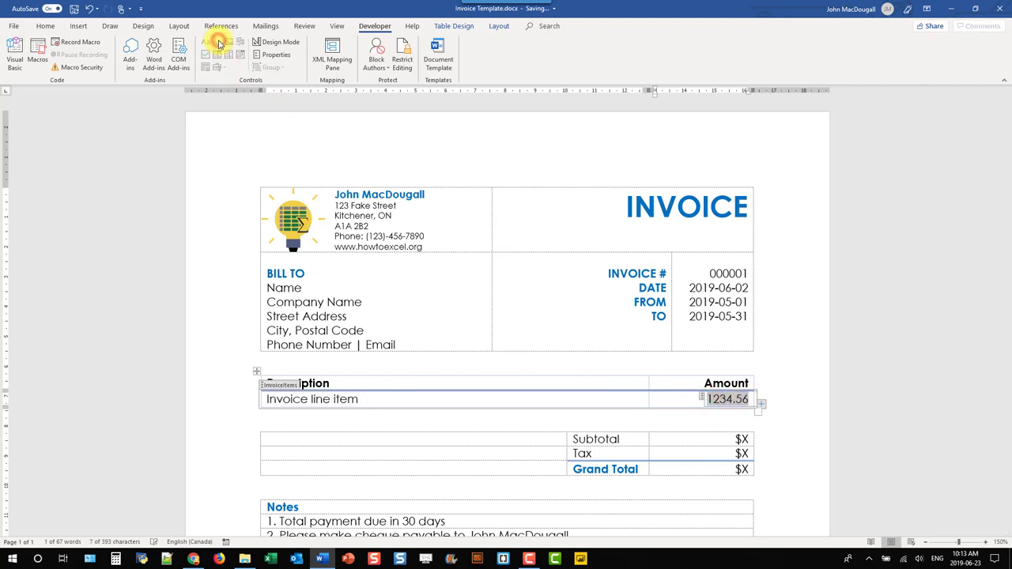
left_click(269, 52)
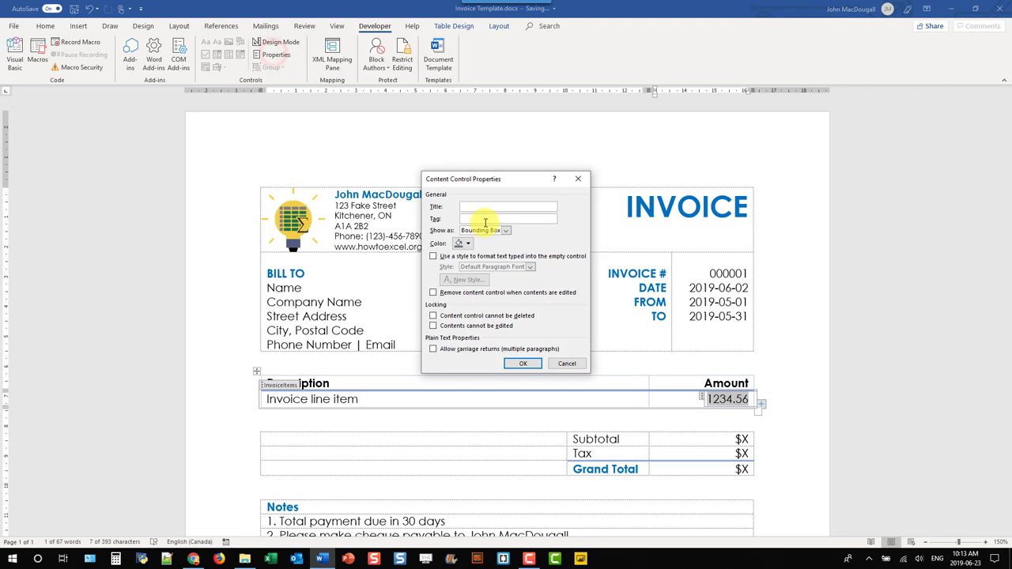
left_click(479, 207)
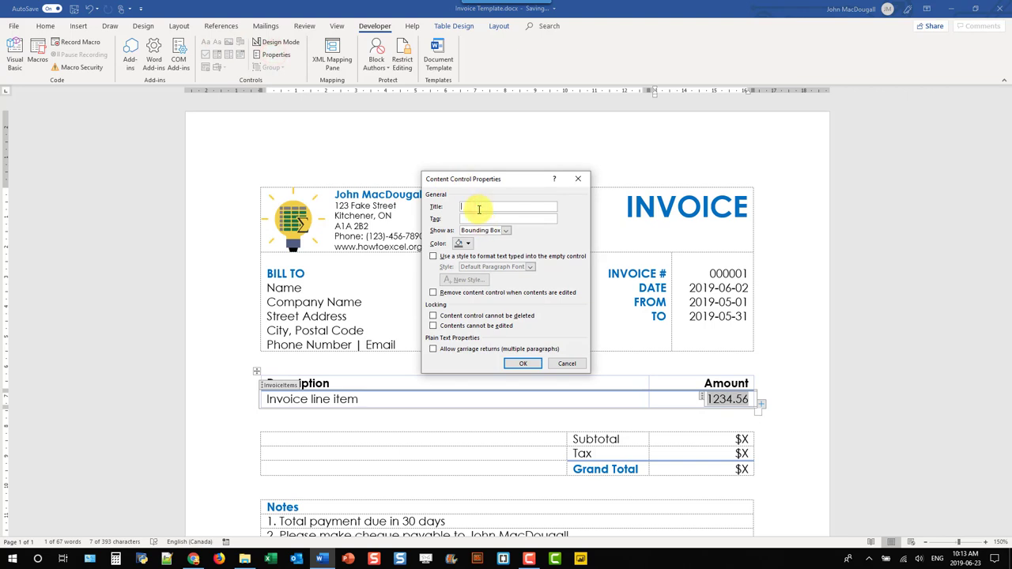
type("ItemAmount")
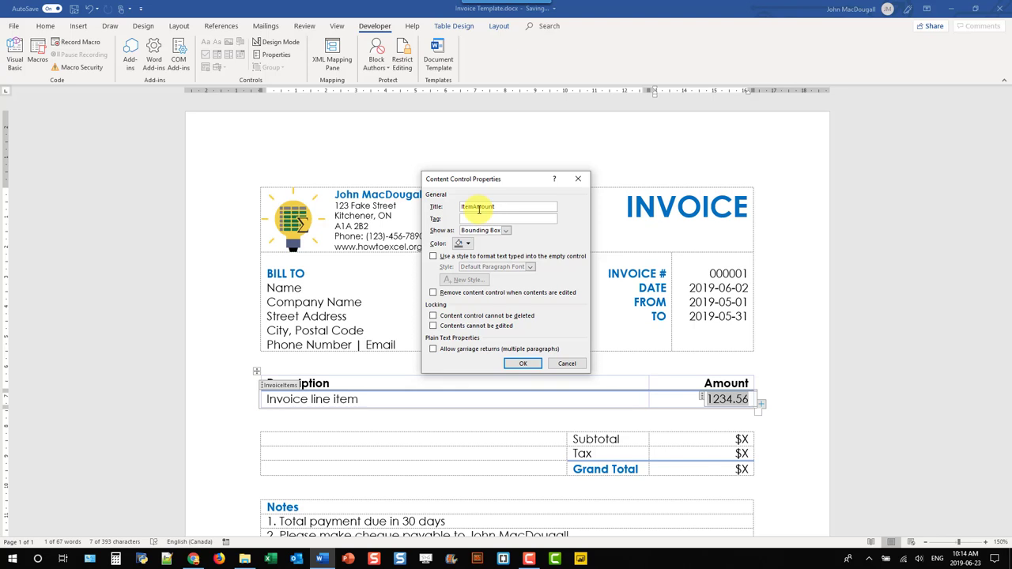
left_click(521, 364)
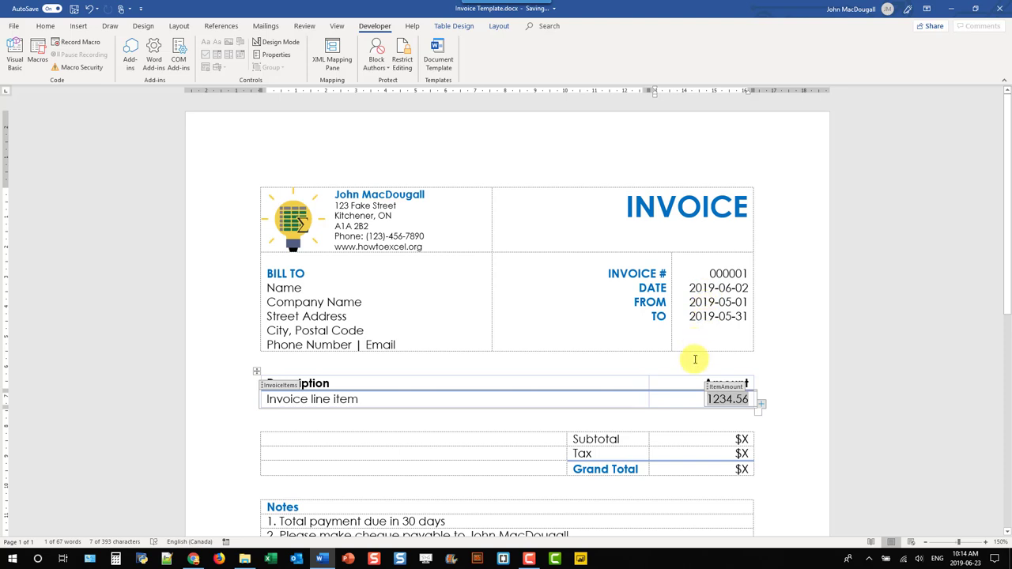
Insert a picture content control below "Authorized By:" and title it InvoiceSignature.
scroll(494, 437, "down", 5)
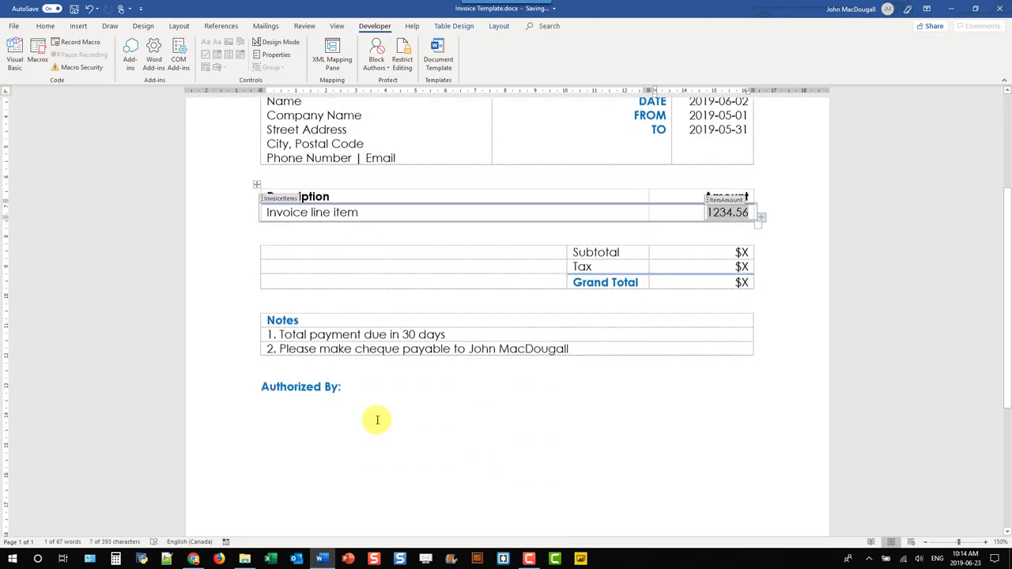
left_click(271, 411)
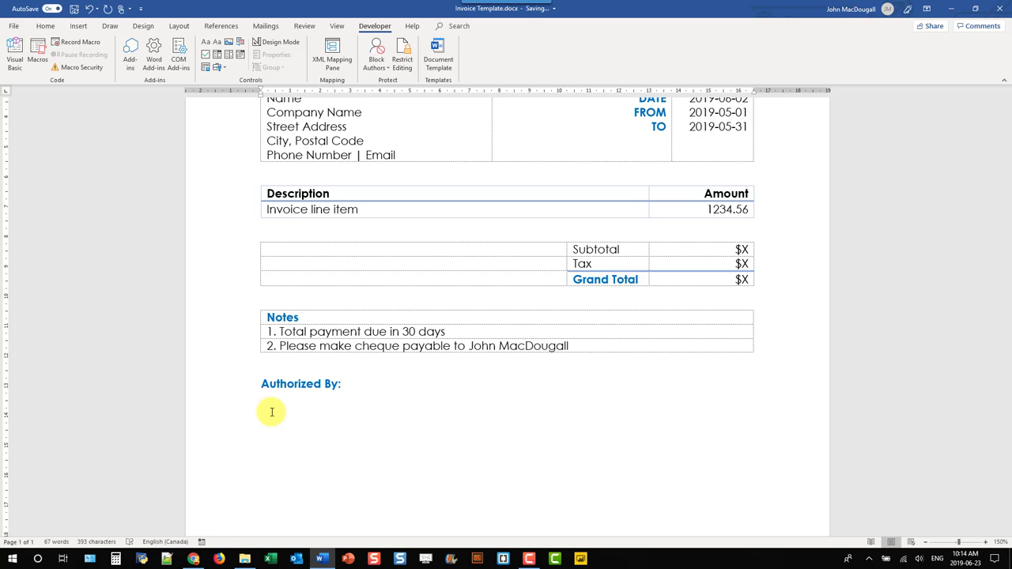
left_click(228, 47)
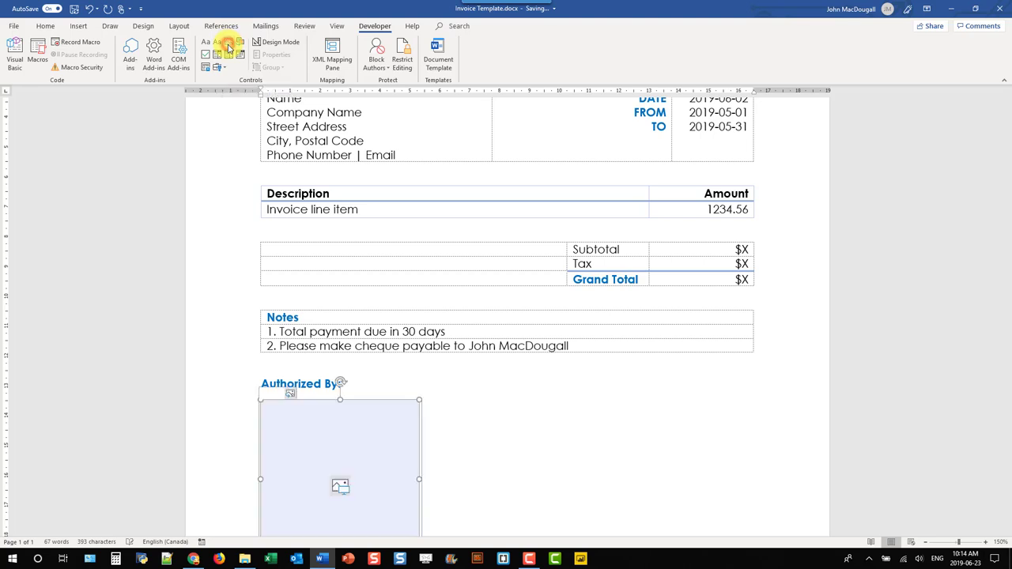
left_click(271, 55)
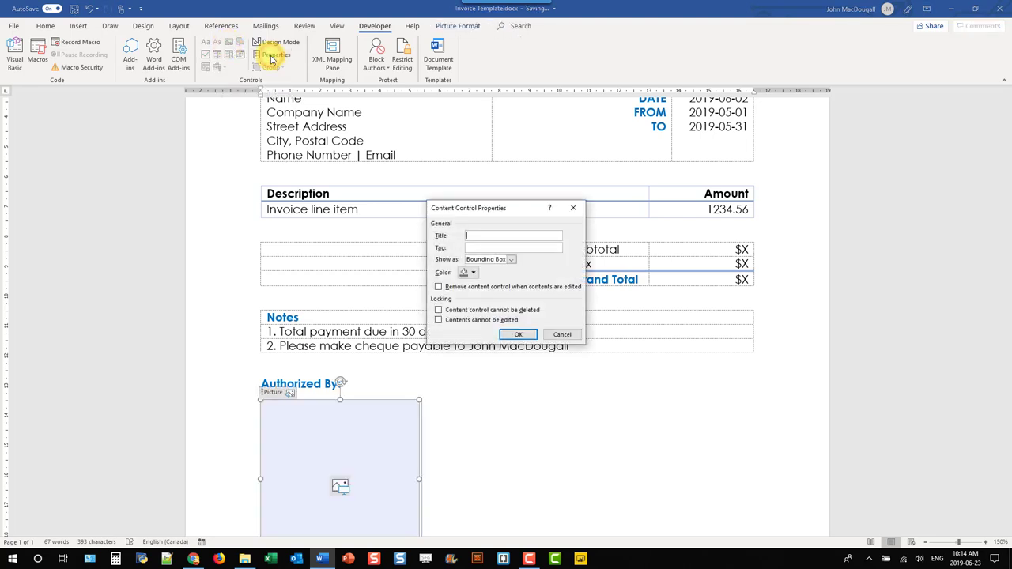
type("InvoiceSignature")
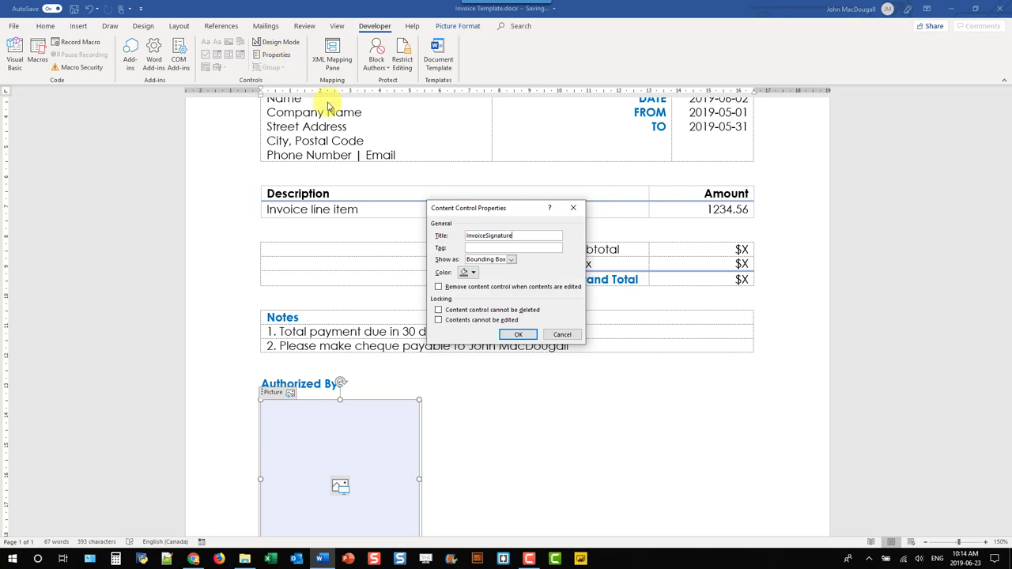
left_click(514, 334)
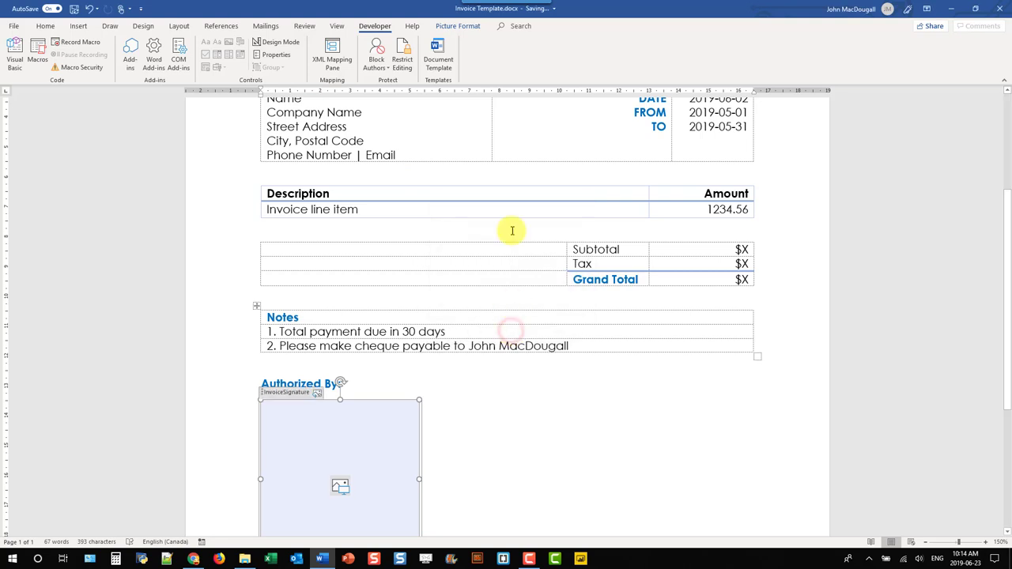
Unlock the signature picture placeholder's aspect ratio and set its height scale to 22%.
left_click(468, 28)
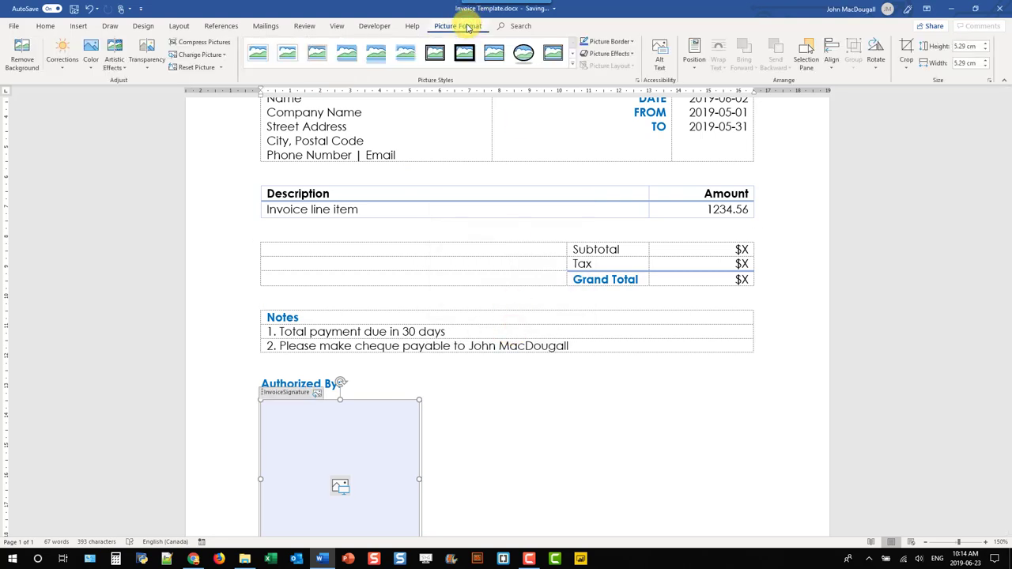
left_click(991, 79)
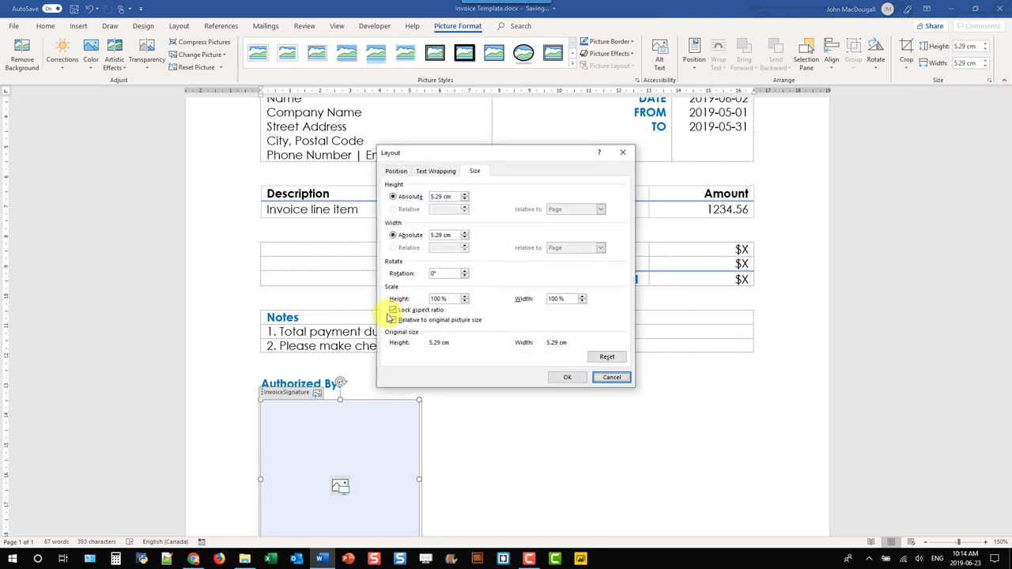
left_click_drag(447, 298, 431, 300)
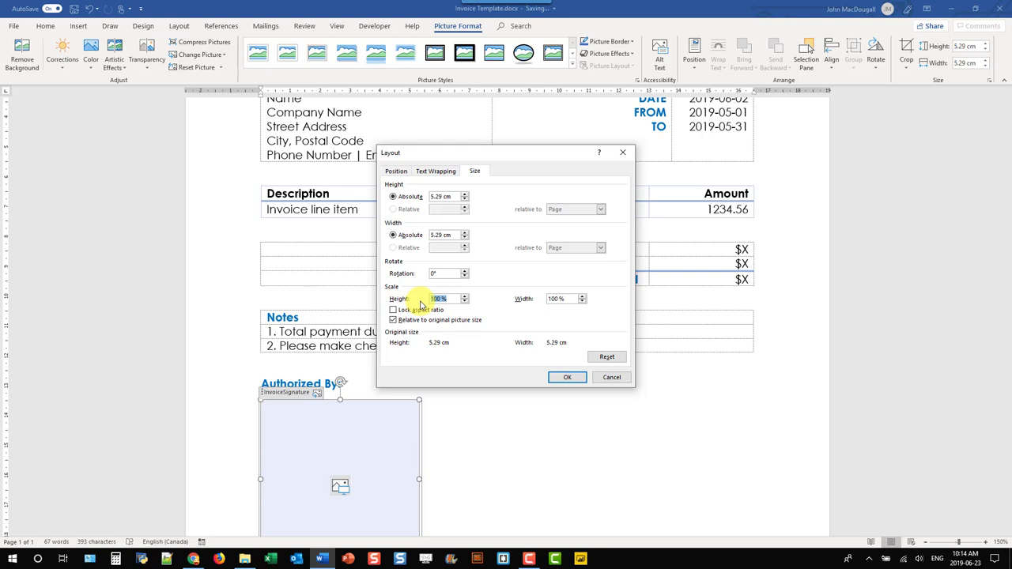
type("23")
type("%")
left_click(501, 325)
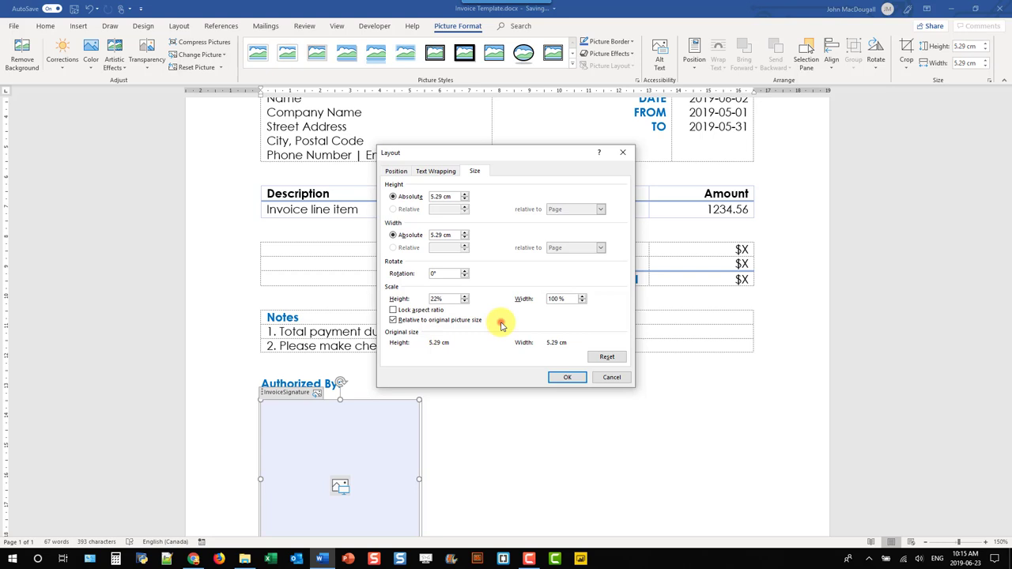
left_click(569, 378)
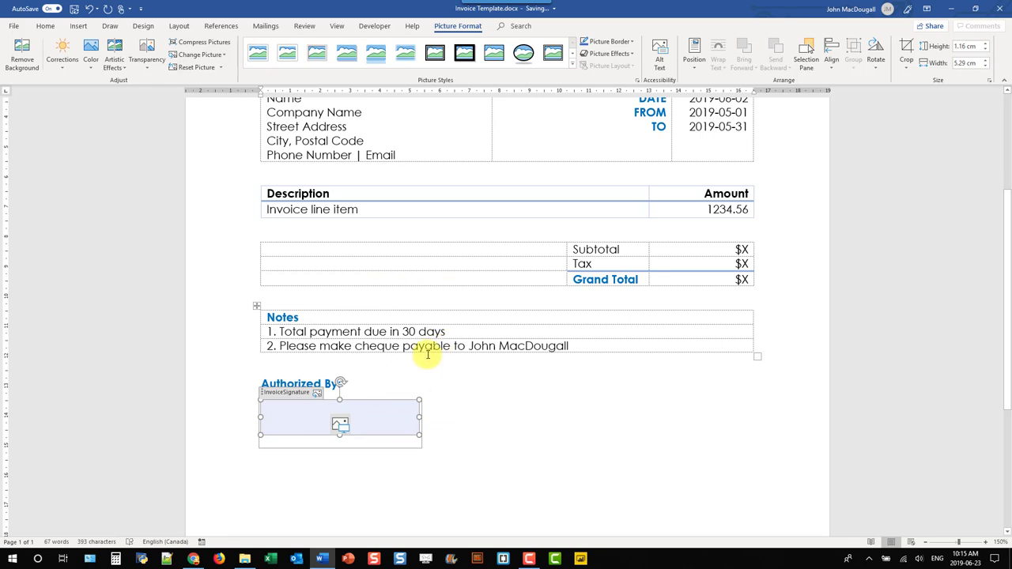
Close the invoice template and switch to the Microsoft Flow page listing the existing flows in the browser.
left_click(999, 8)
left_click(195, 557)
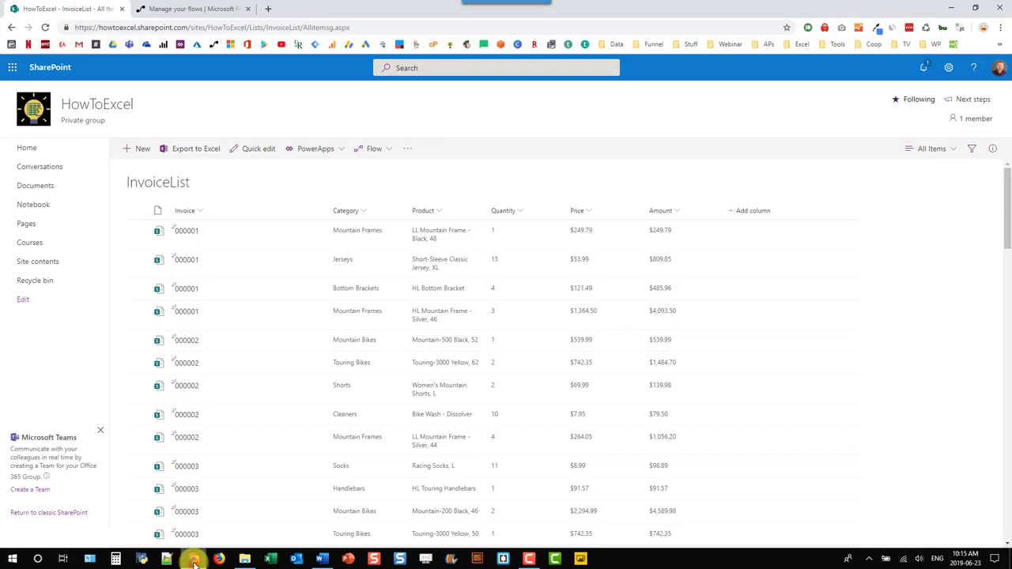
left_click(169, 9)
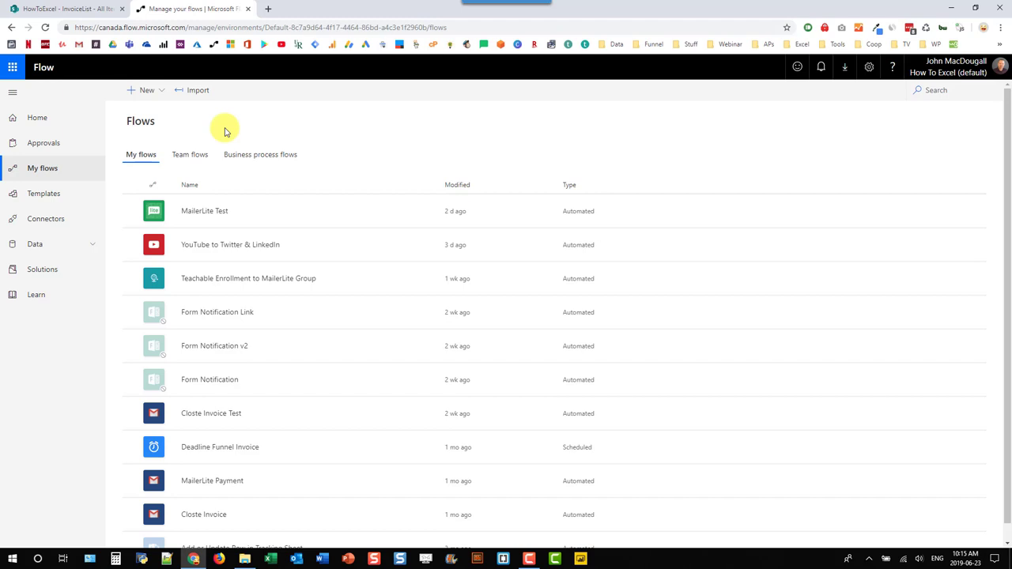
Start building a new instant flow from blank.
left_click(150, 90)
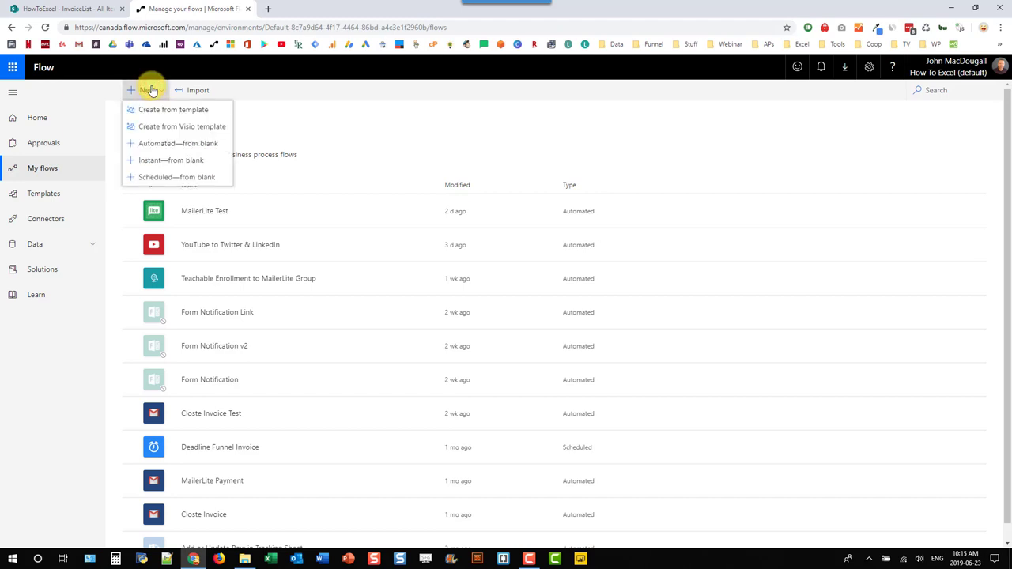
left_click(162, 163)
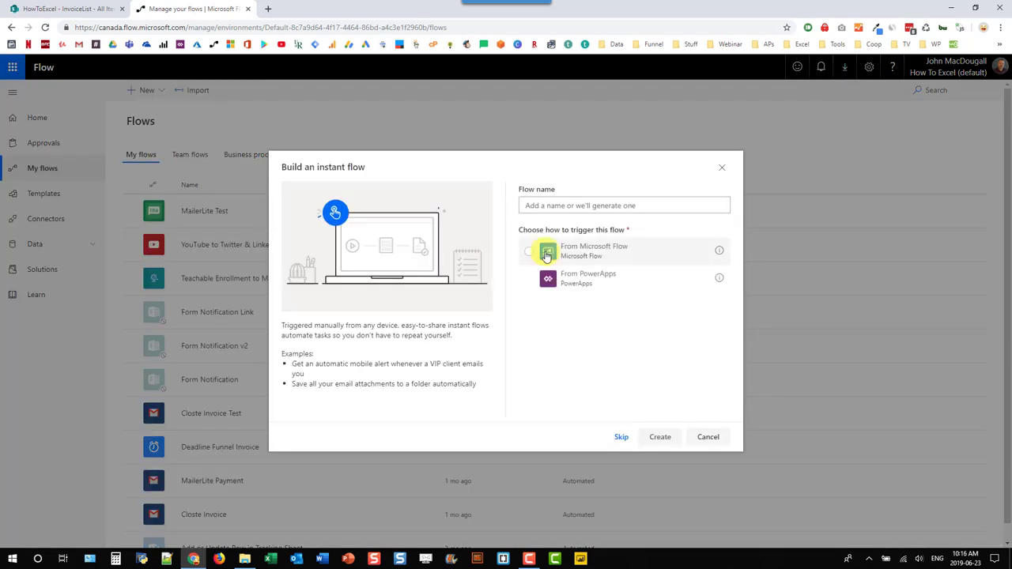
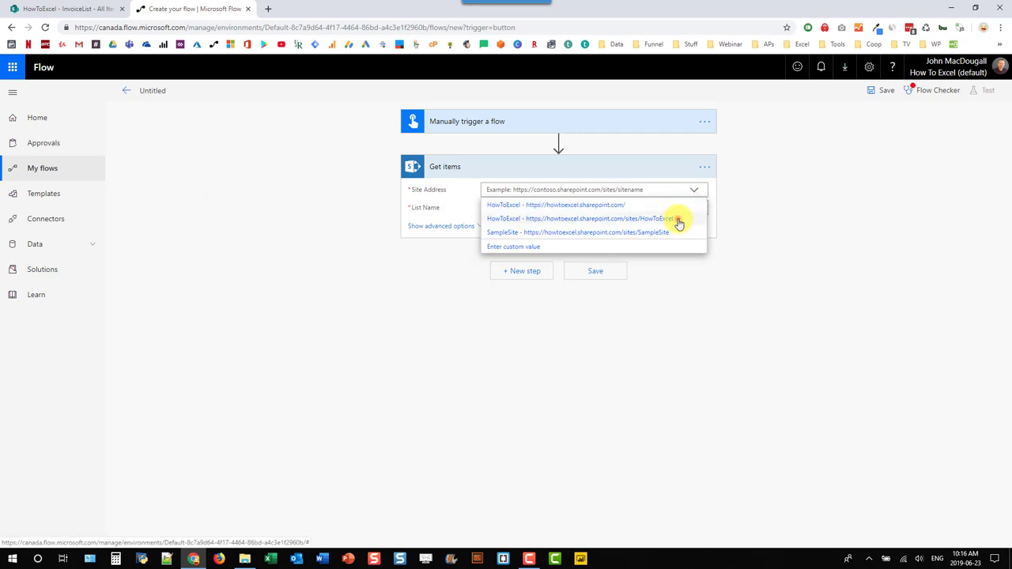
Set the Get items action to the HowToExcel site at /sites/HowToExcel and its InvoiceList list.
left_click(678, 221)
left_click(695, 208)
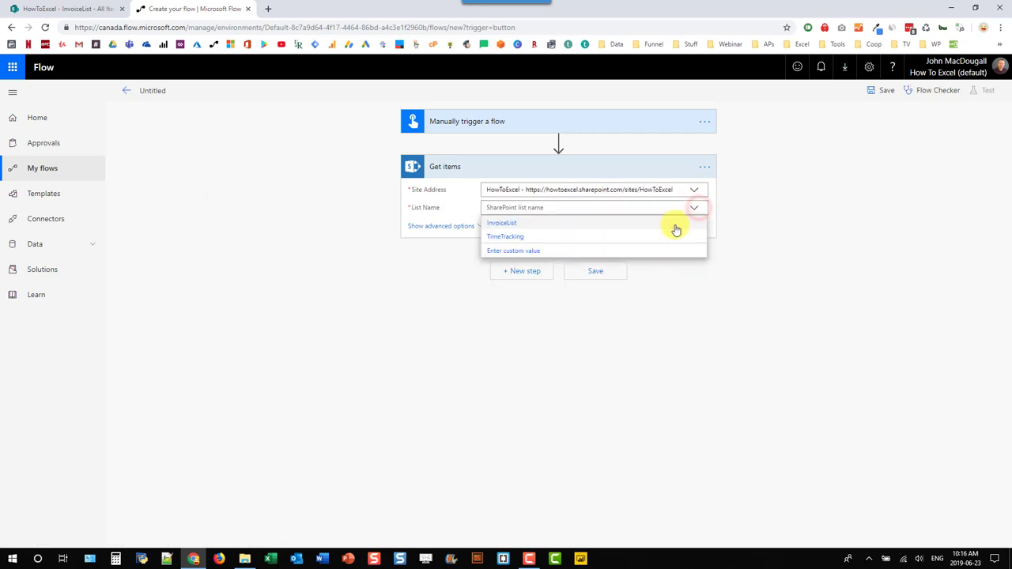
left_click(675, 226)
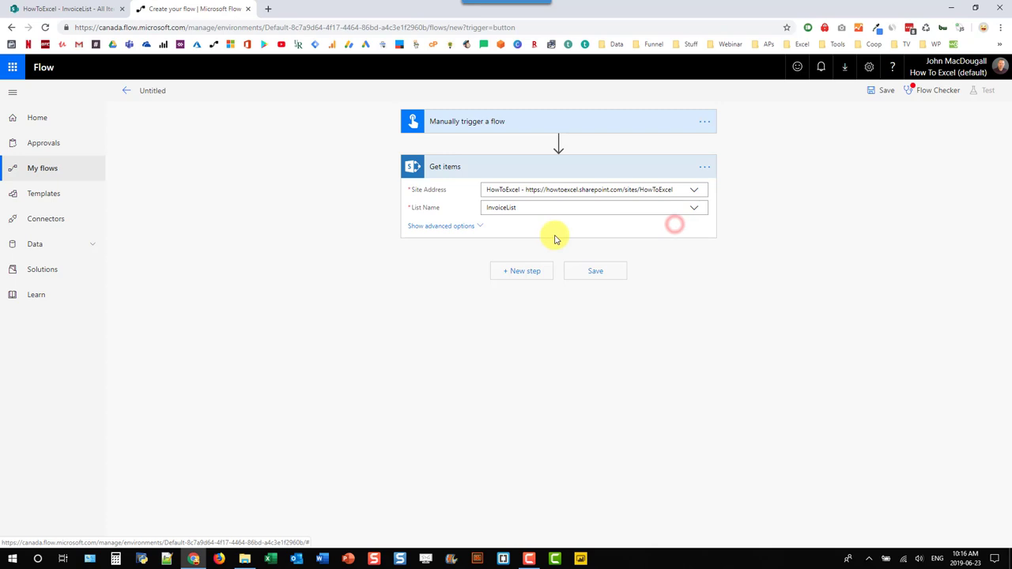
Show the advanced options of Get items and filter the list with Title eq the quoted Invoice Number from the manual trigger.
left_click(452, 227)
left_click(493, 226)
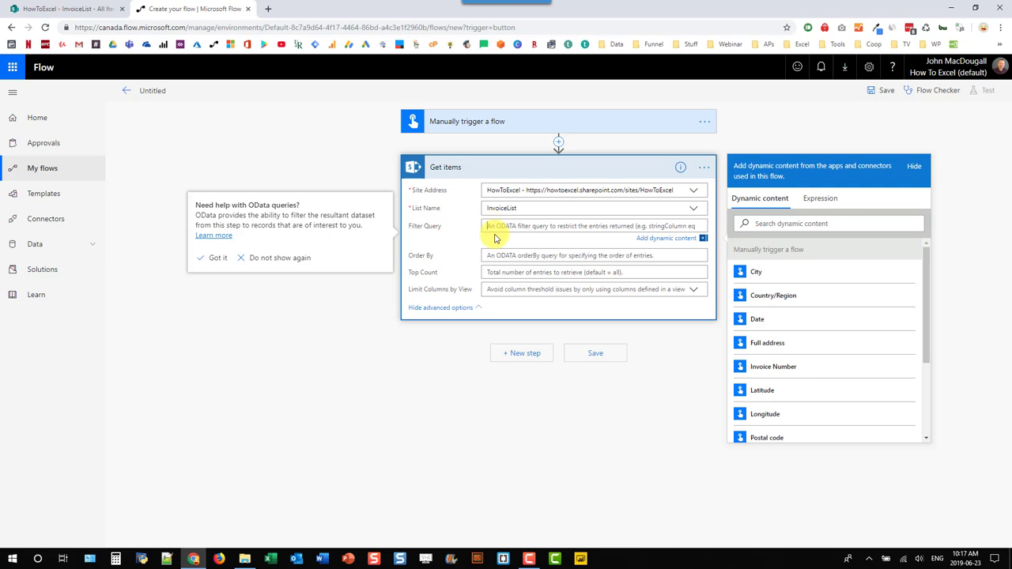
type("Title e")
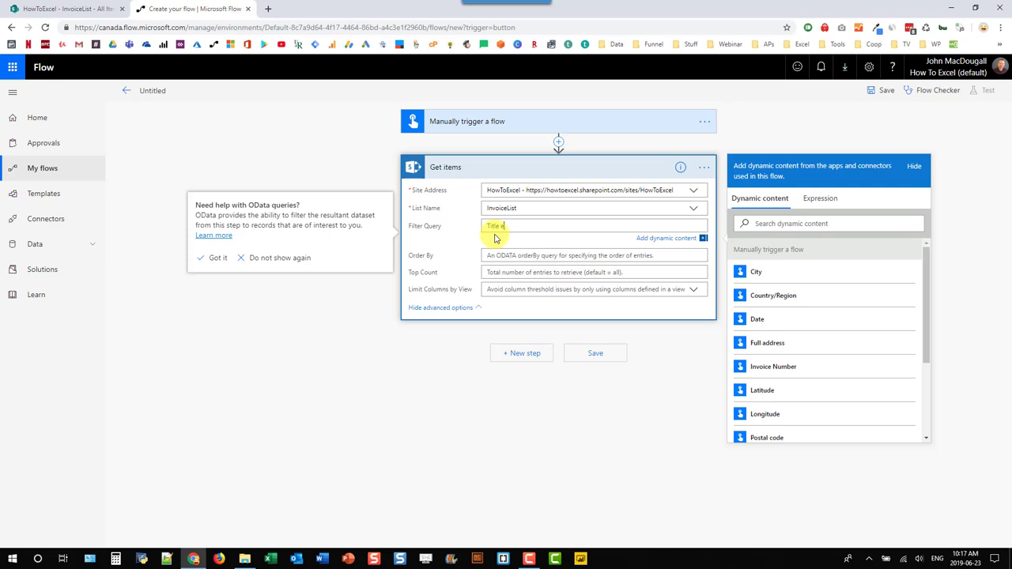
type("q")
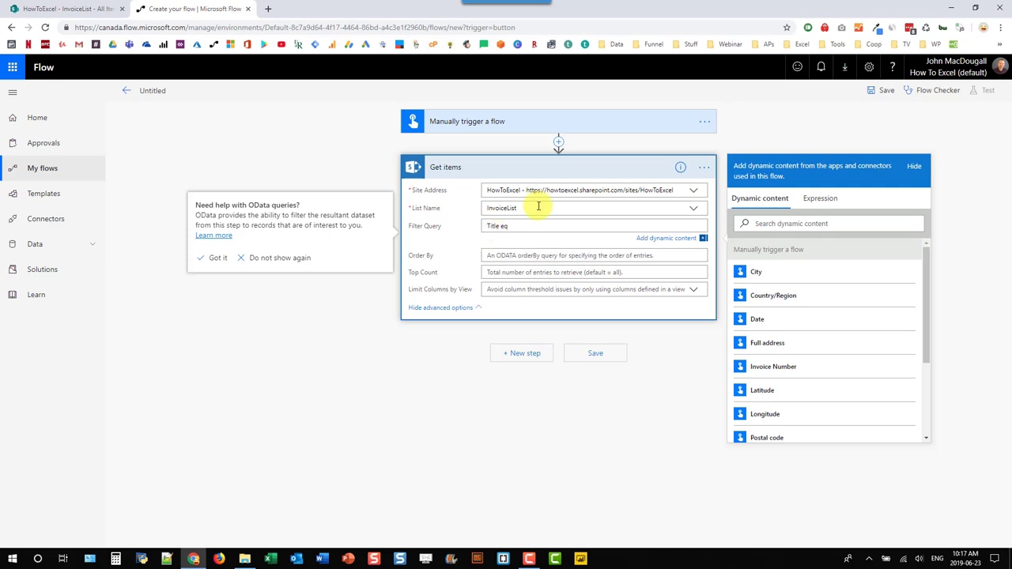
left_click(783, 367)
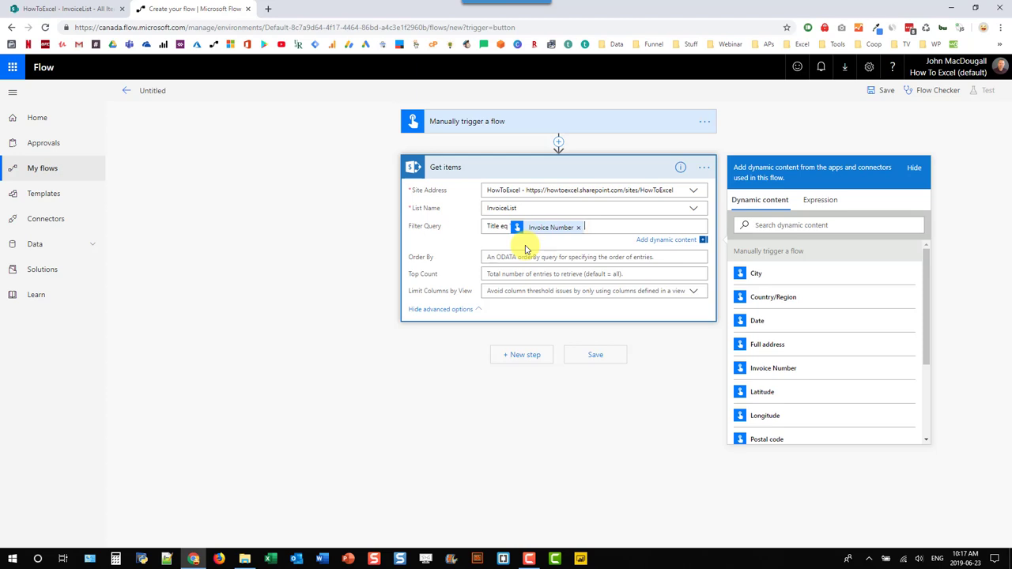
Add the Word Online (Business) action Populate a Microsoft Word template after Get items.
left_click(516, 355)
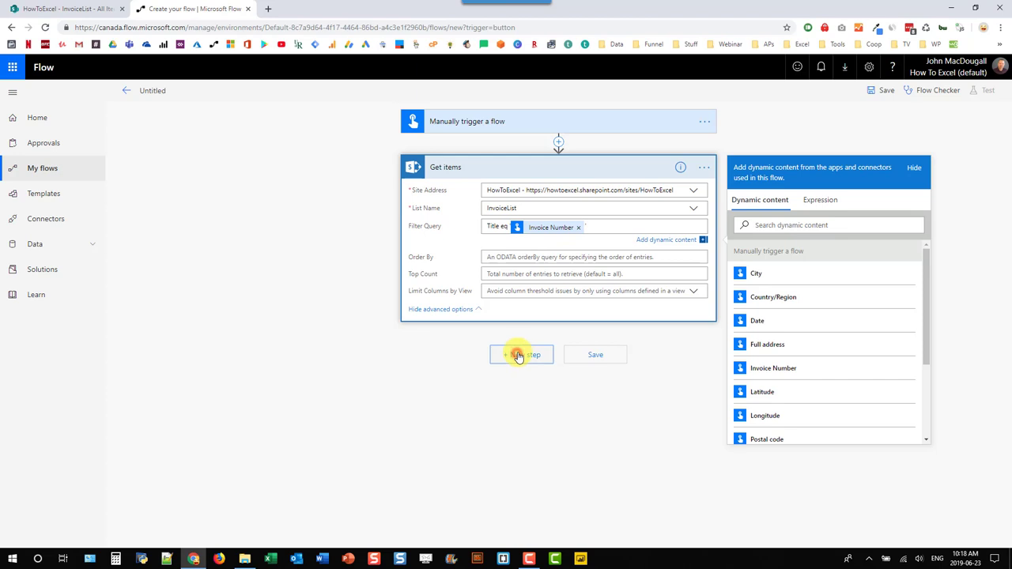
left_click(518, 348)
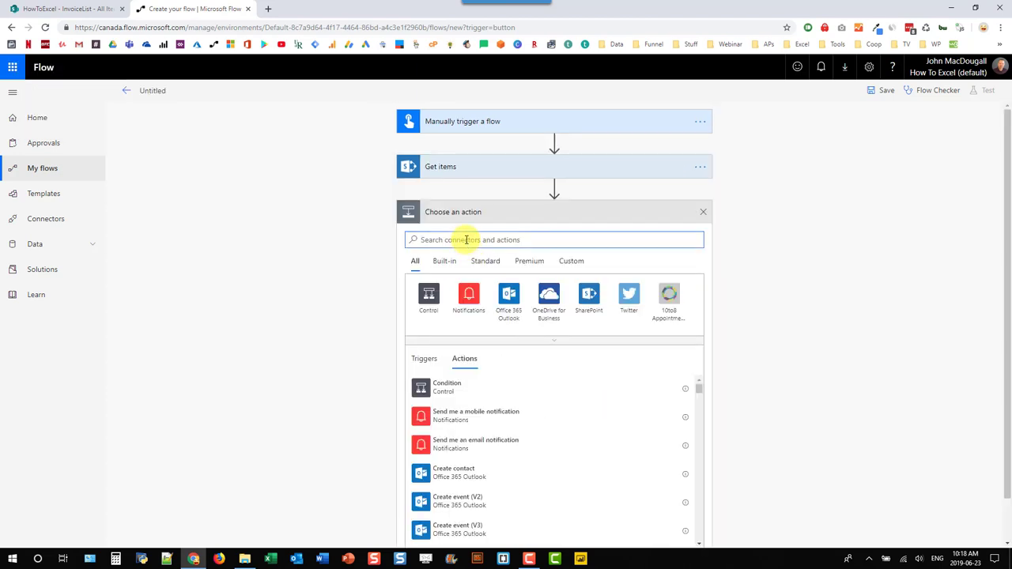
type("Word")
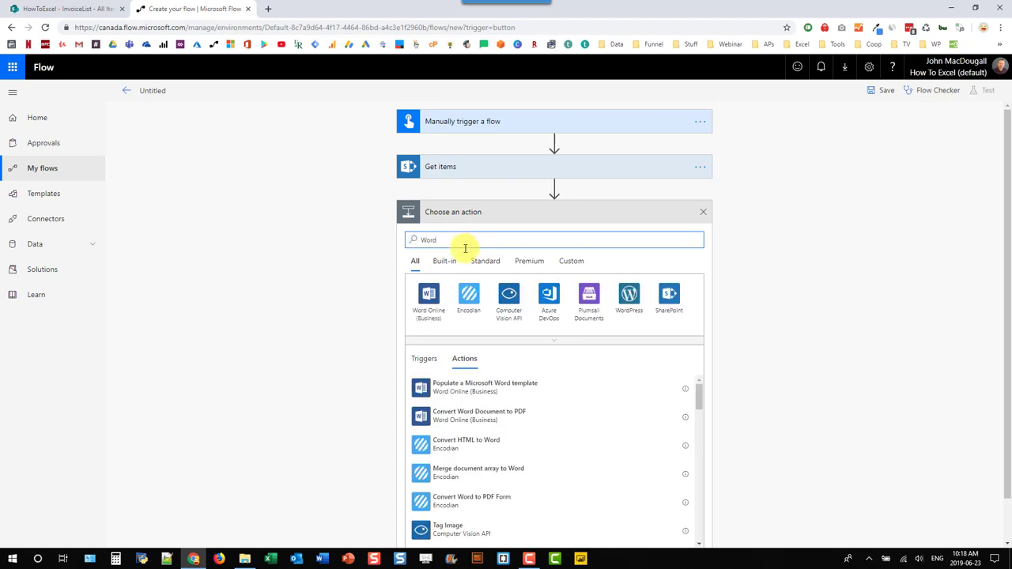
left_click(467, 388)
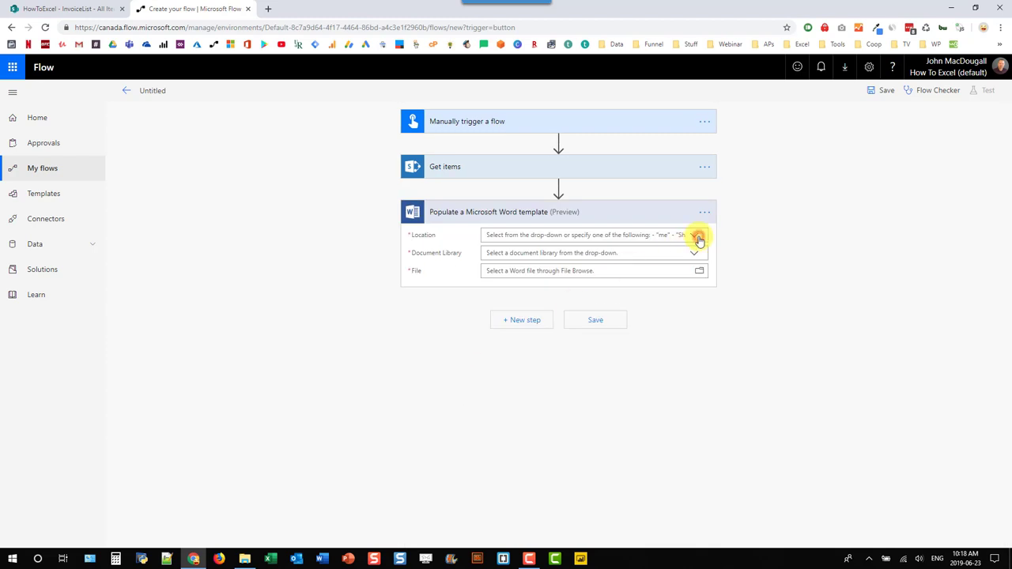
Set the Word template action's location to OneDrive for Business and its document library to OneDrive.
left_click(695, 239)
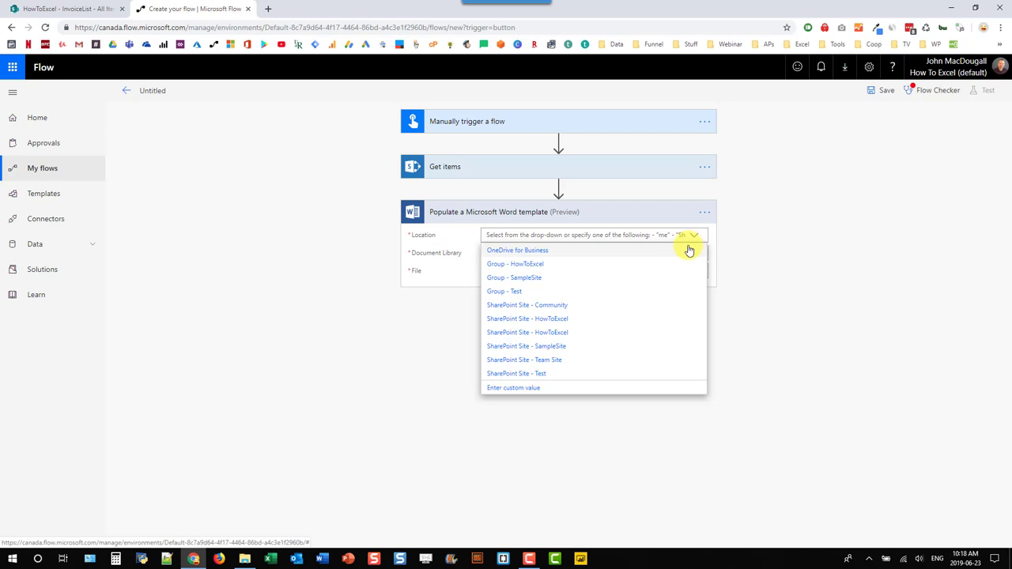
left_click(689, 250)
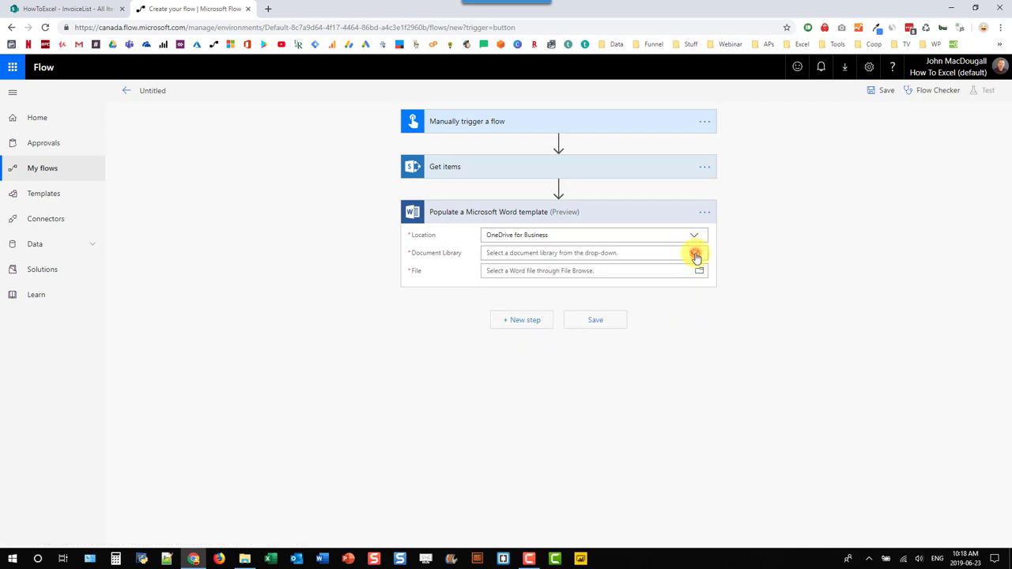
left_click(693, 254)
left_click(687, 269)
Choose Invoice Template.docx from /Excel Website/Power Platform/Flow/Create an Invoice PDF with Flow Word Connectors as the template file.
left_click(697, 271)
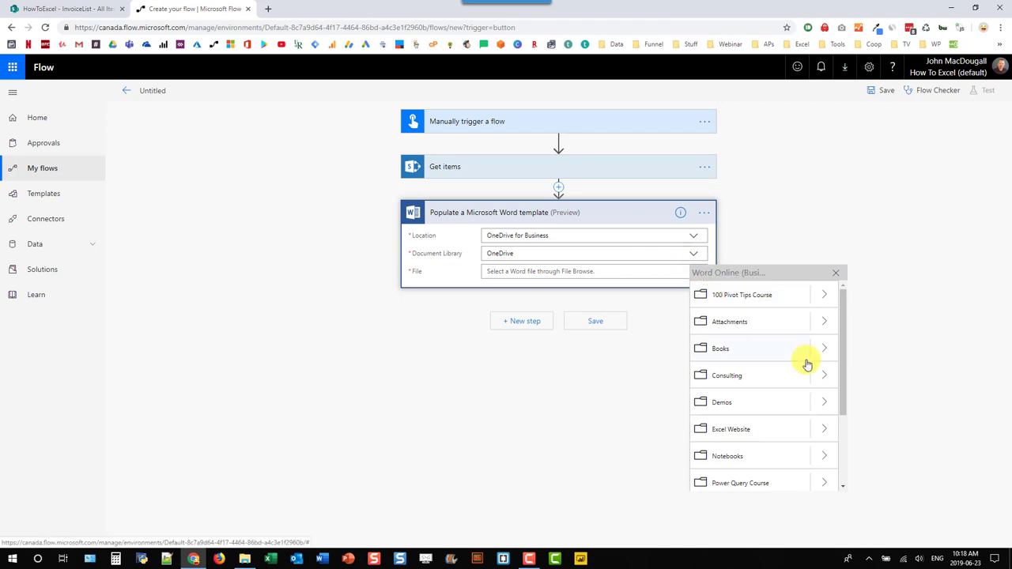
left_click(824, 433)
scroll(822, 433, "down", 3)
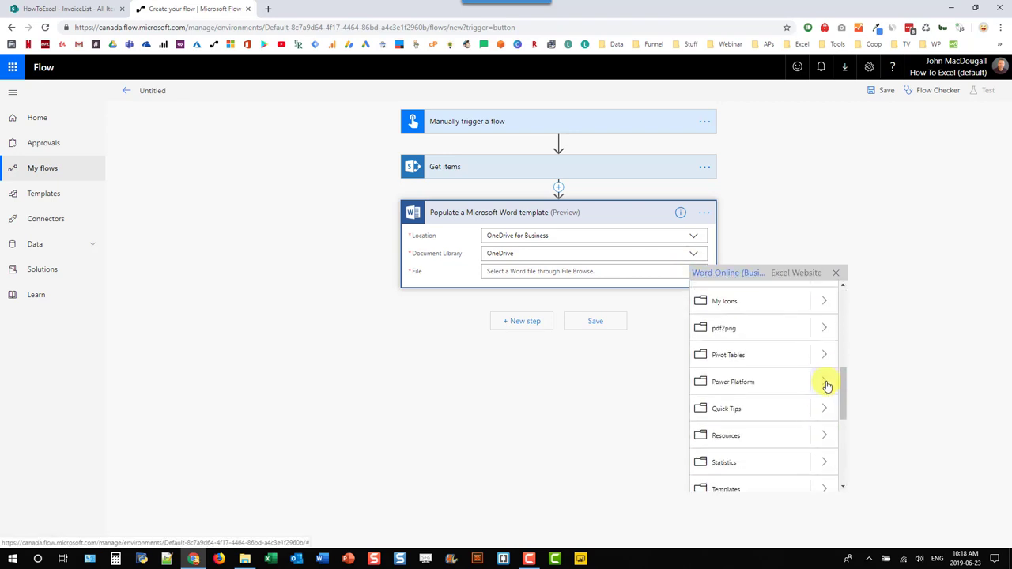
left_click(824, 380)
left_click(835, 291)
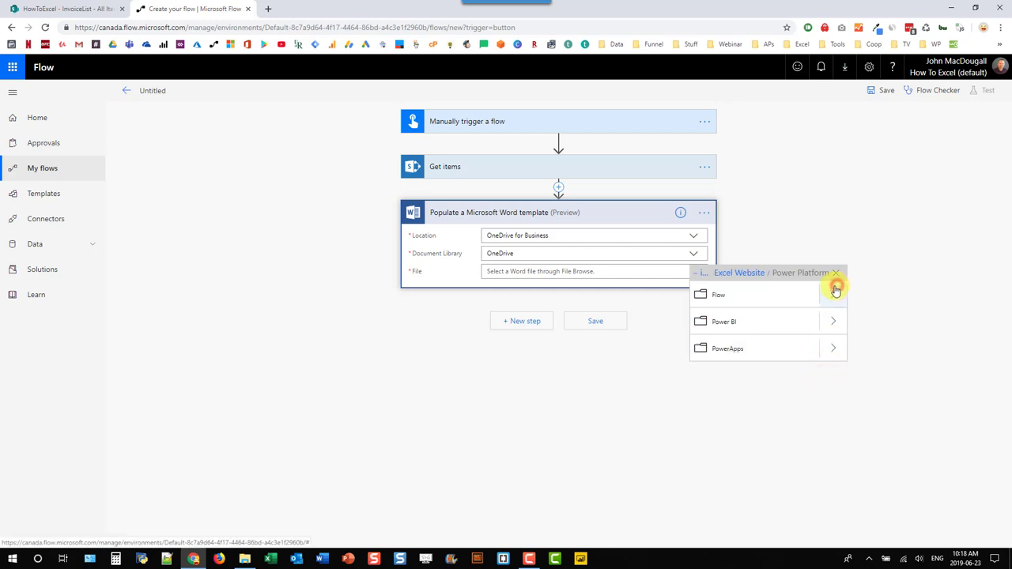
left_click(833, 297)
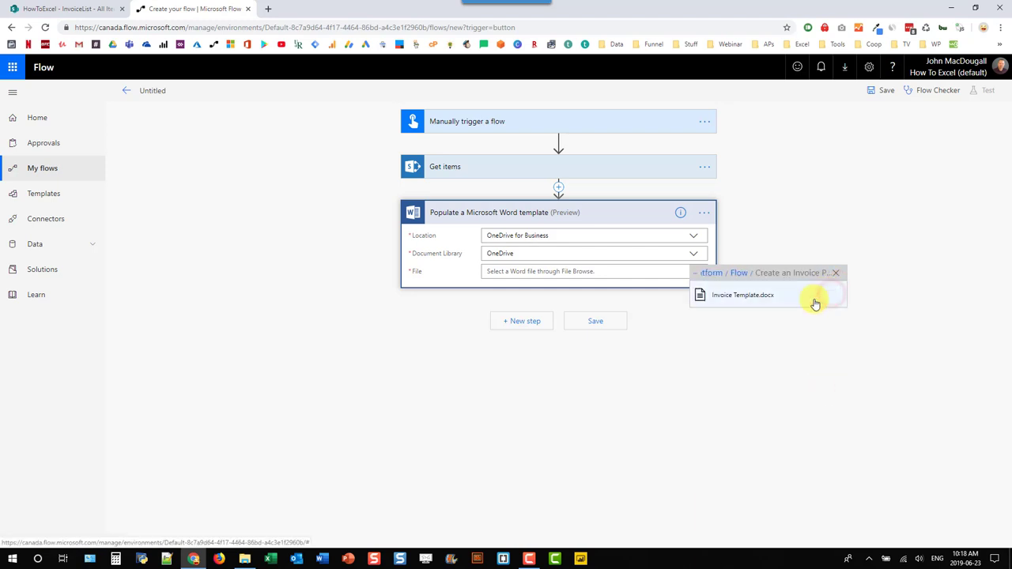
left_click(796, 296)
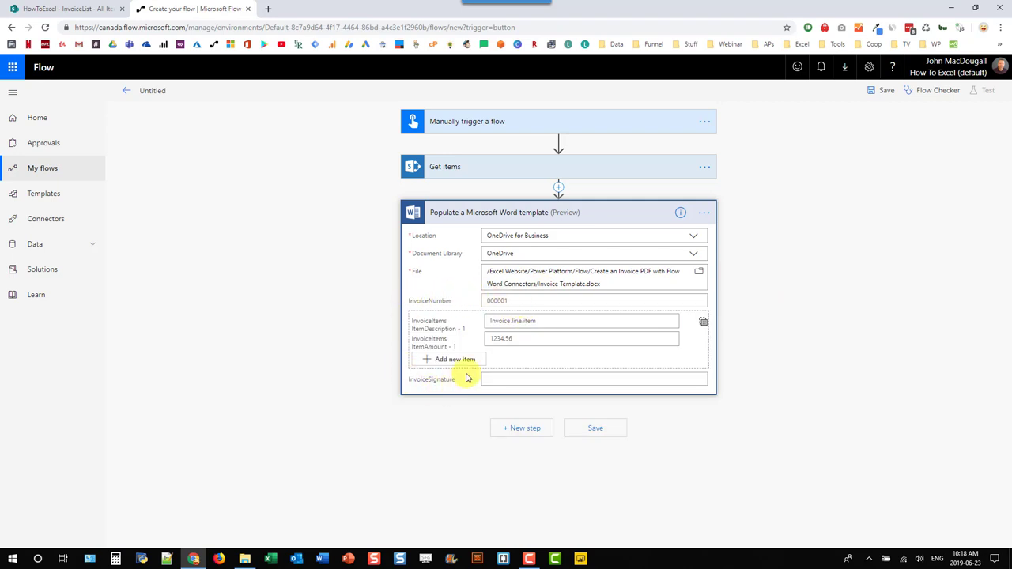
Fill the template's InvoiceNumber field with the Invoice Number dynamic content from the manual trigger.
left_click(492, 299)
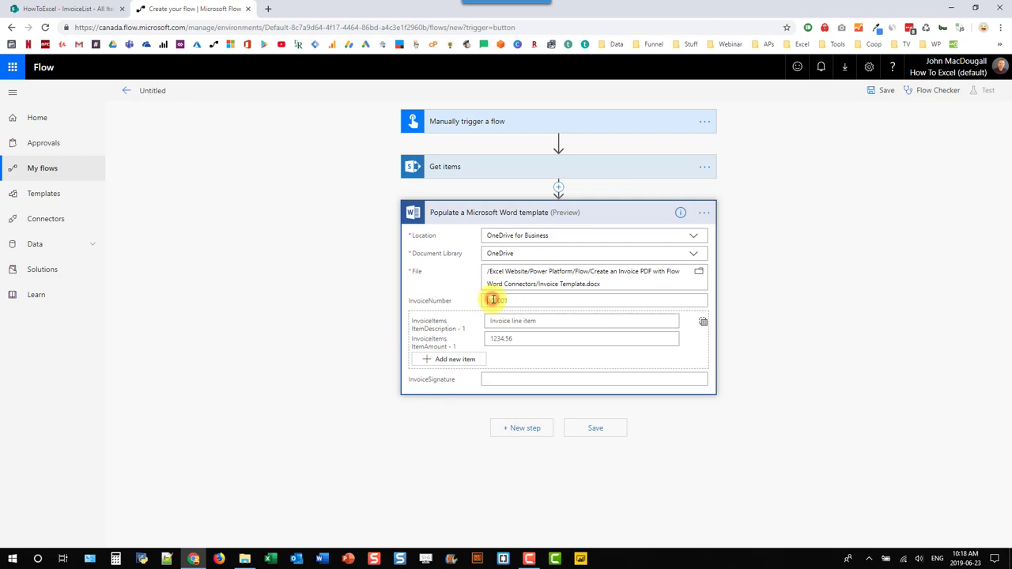
scroll(798, 363, "down", 5)
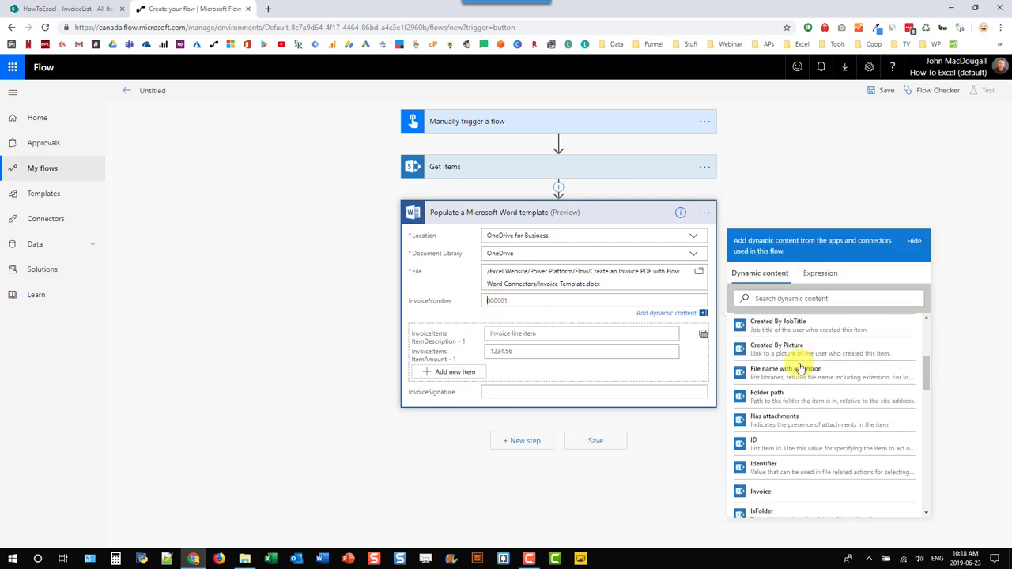
scroll(800, 367, "down", 10)
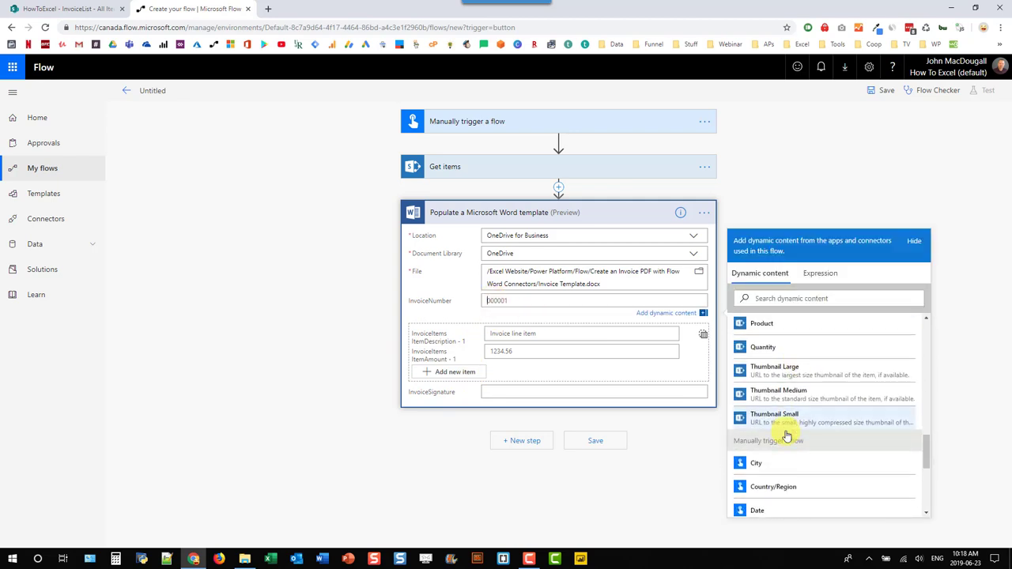
left_click(775, 454)
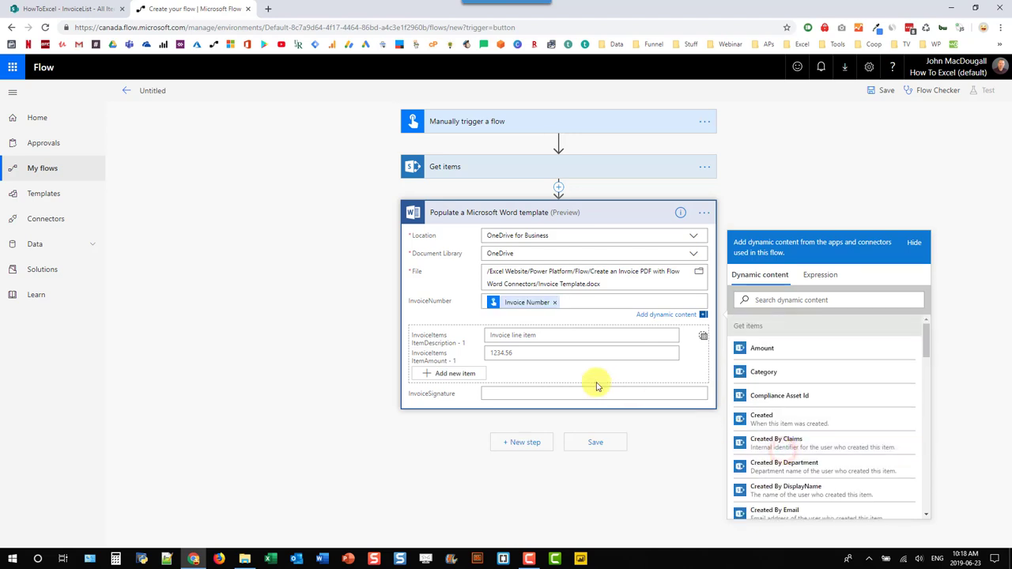
Add a second and a third InvoiceItems entry to the template action and delete both again.
left_click(439, 373)
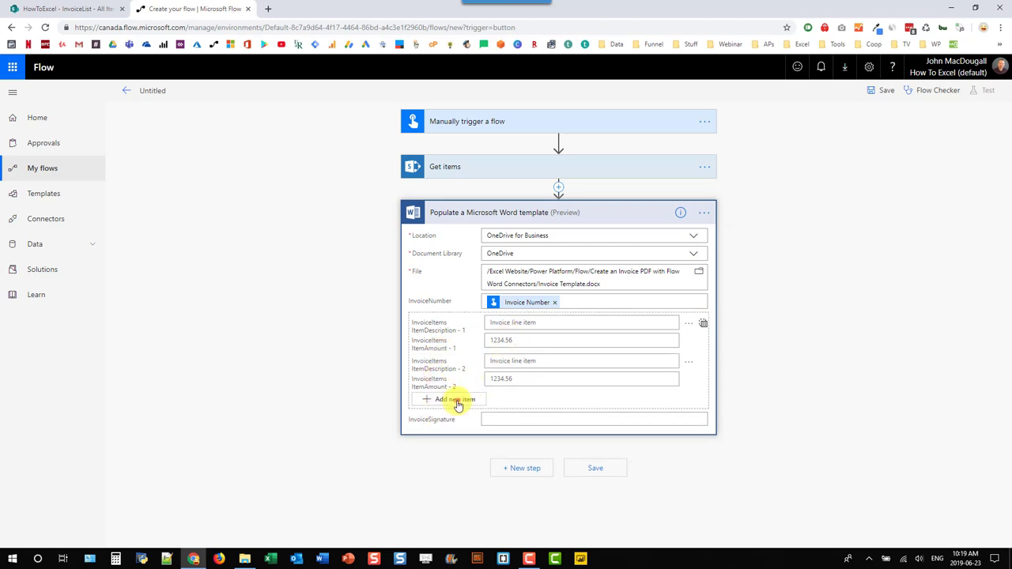
left_click(457, 402)
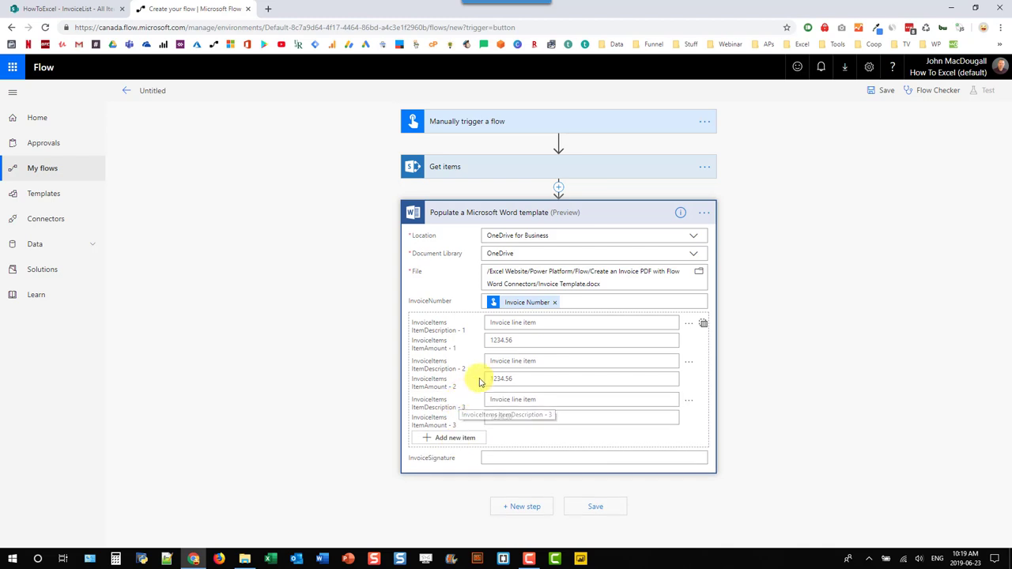
left_click(689, 401)
left_click(692, 415)
left_click(688, 360)
left_click(696, 386)
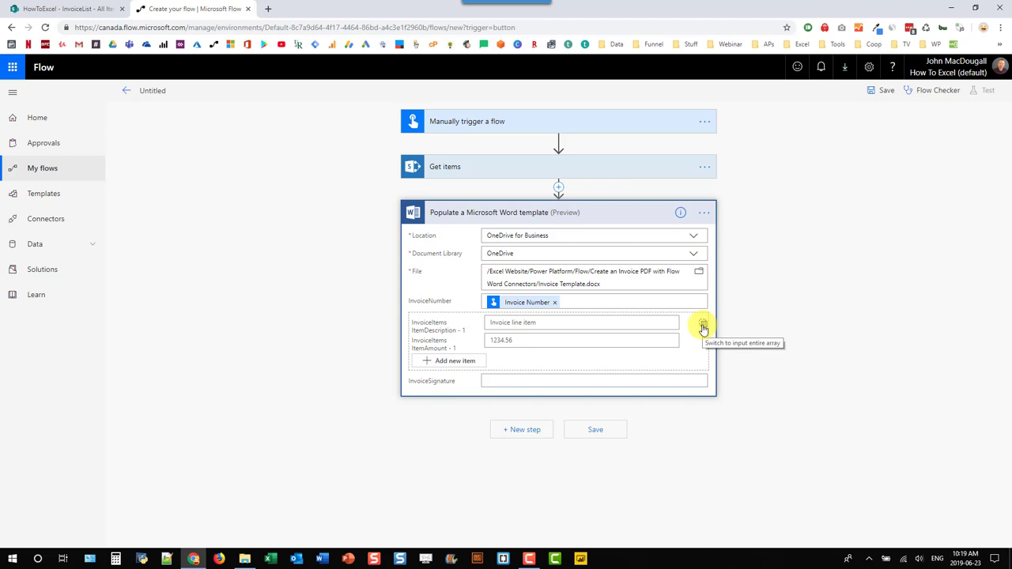
Switch the InvoiceItems input to accept an entire array and open the InvoiceSignature field for input.
left_click(703, 326)
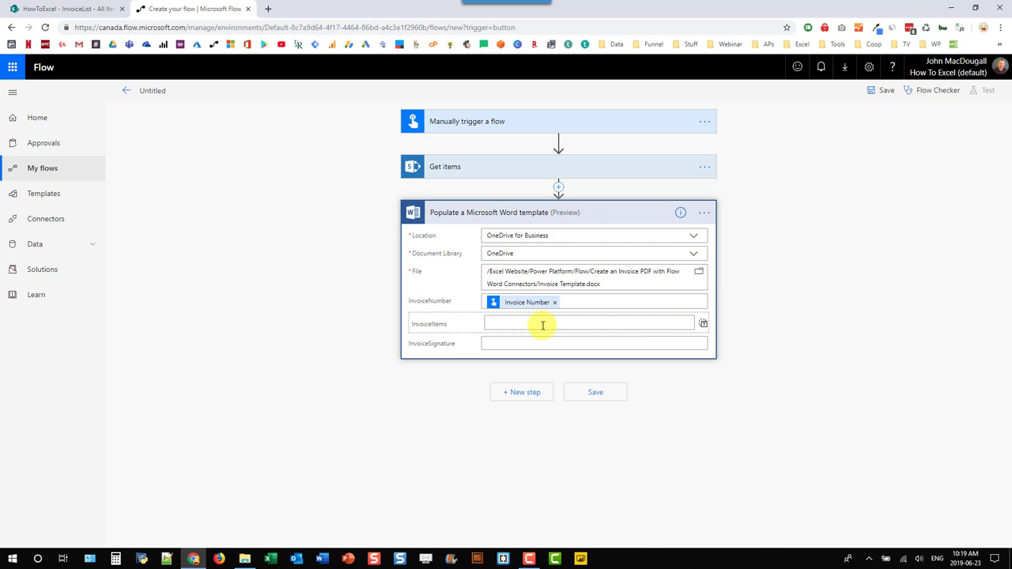
left_click(489, 342)
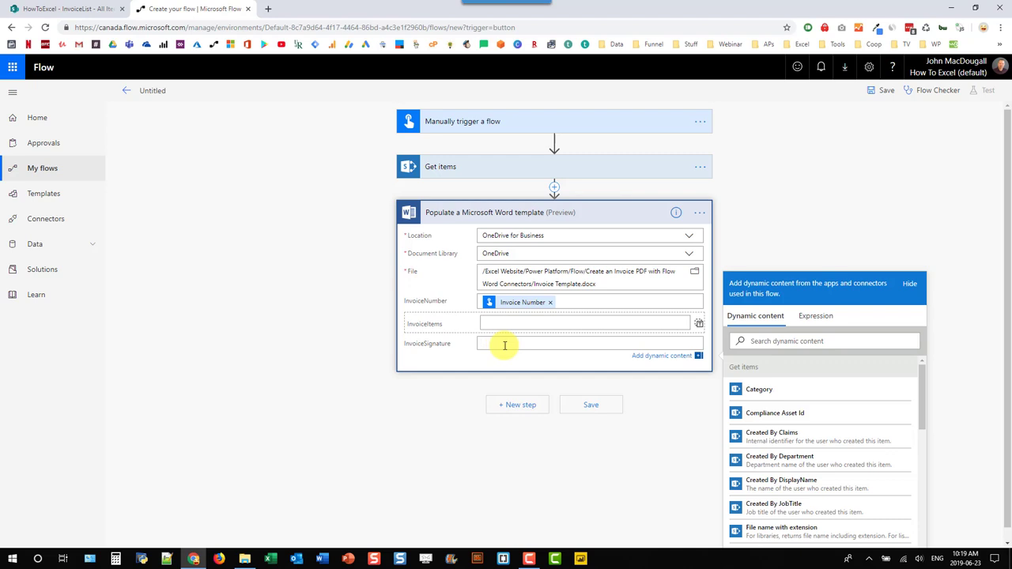
Insert a OneDrive for Business Get file content action between Get items and the Populate a Microsoft Word template action.
left_click(555, 190)
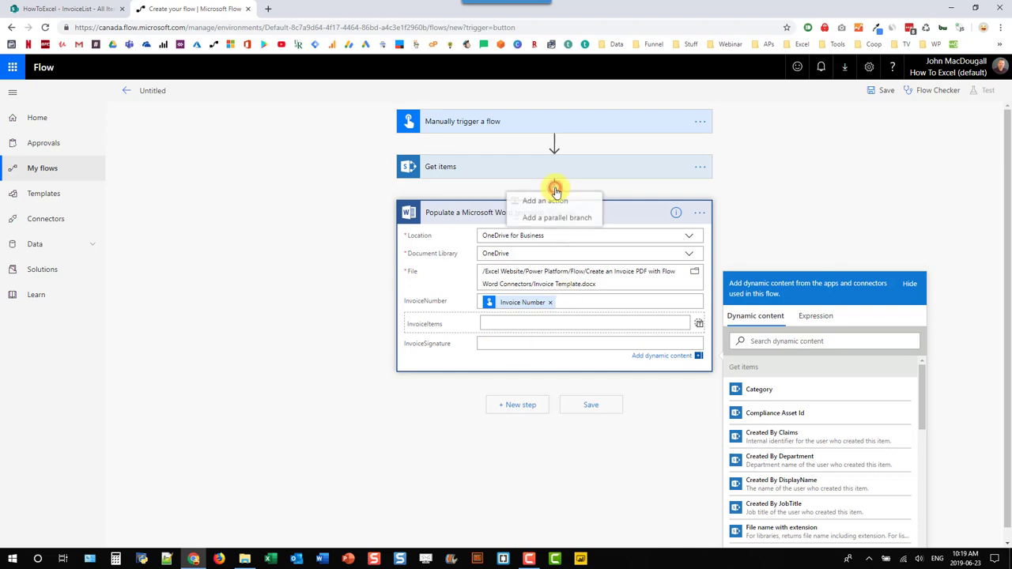
left_click(547, 201)
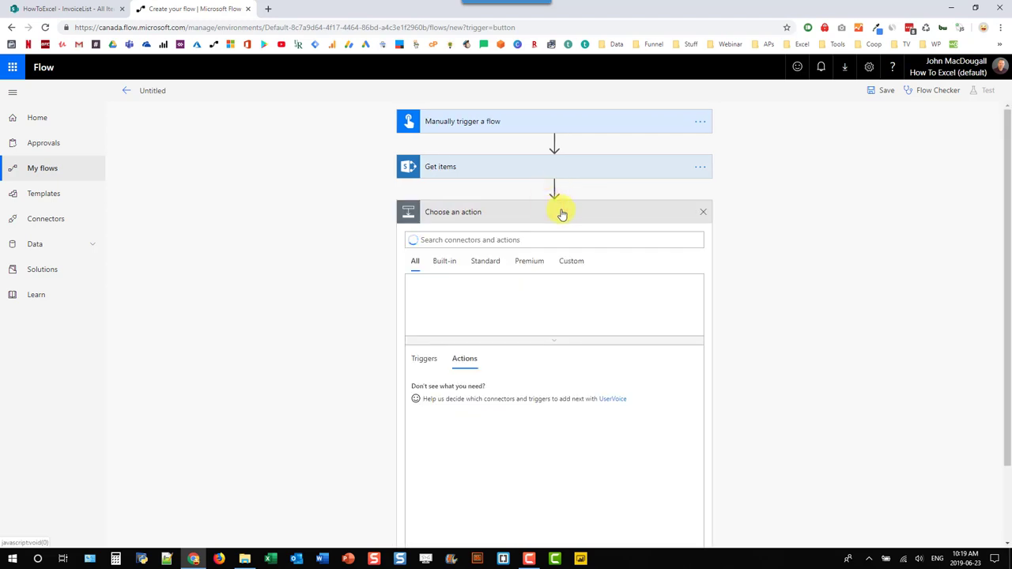
left_click(506, 241)
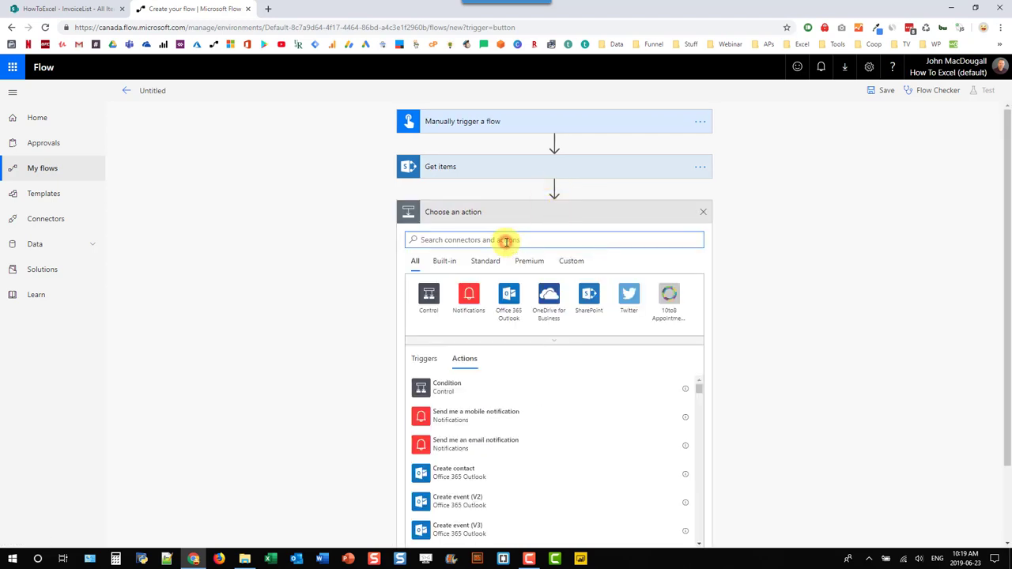
type("oned")
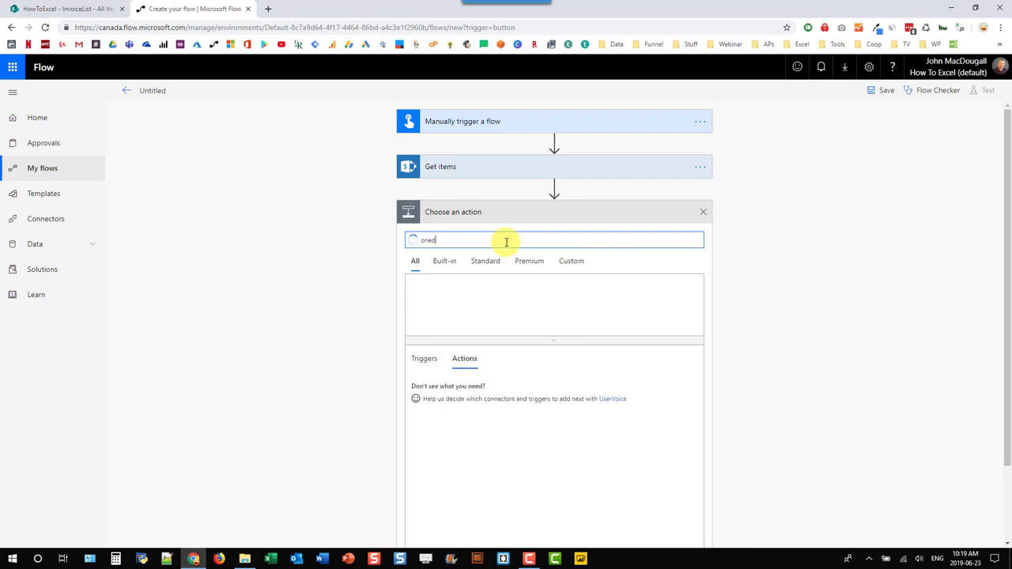
type("rive")
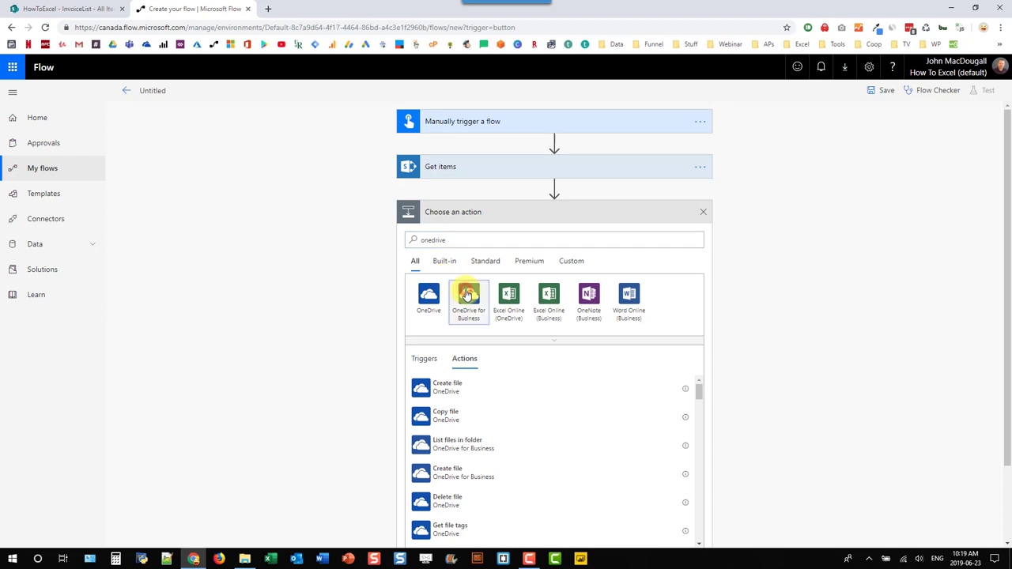
left_click(468, 295)
scroll(469, 300, "down", 3)
scroll(470, 305, "down", 1)
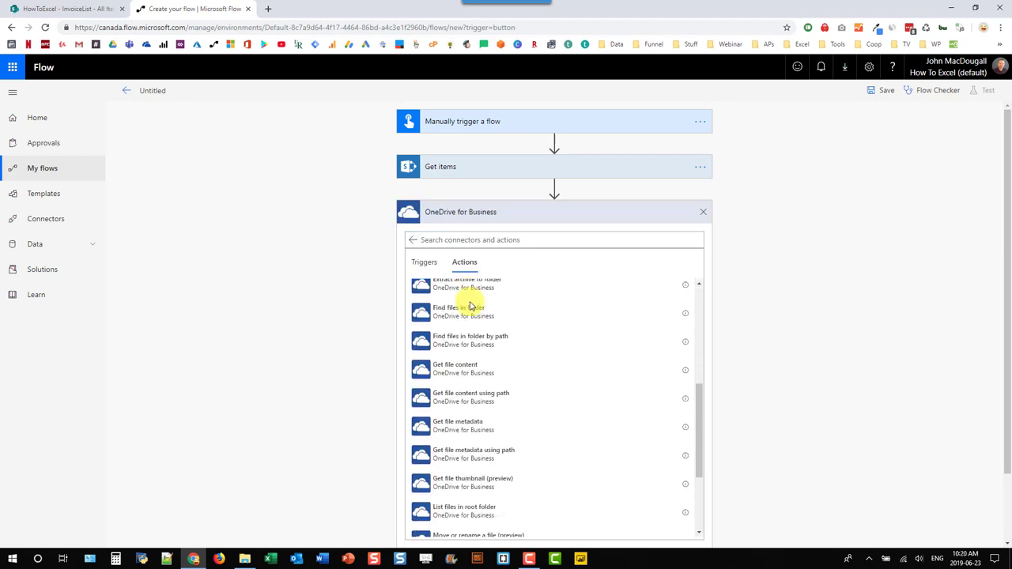
left_click(466, 379)
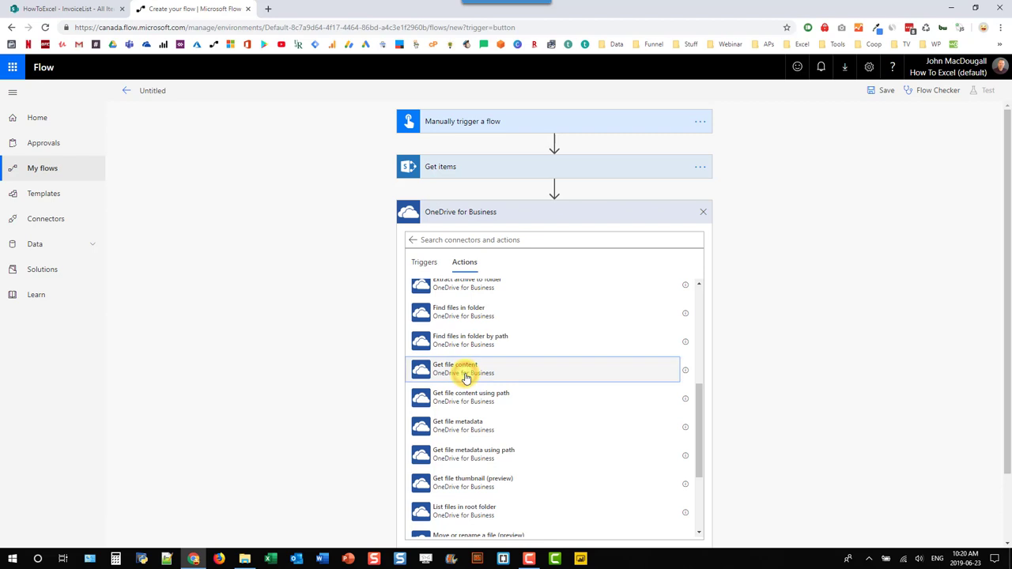
Choose Signature.jpg from /Excel Website/Power Platform/Flow/Create an Invoice PDF with Flow Word Connectors as the file whose content is fetched.
left_click(699, 235)
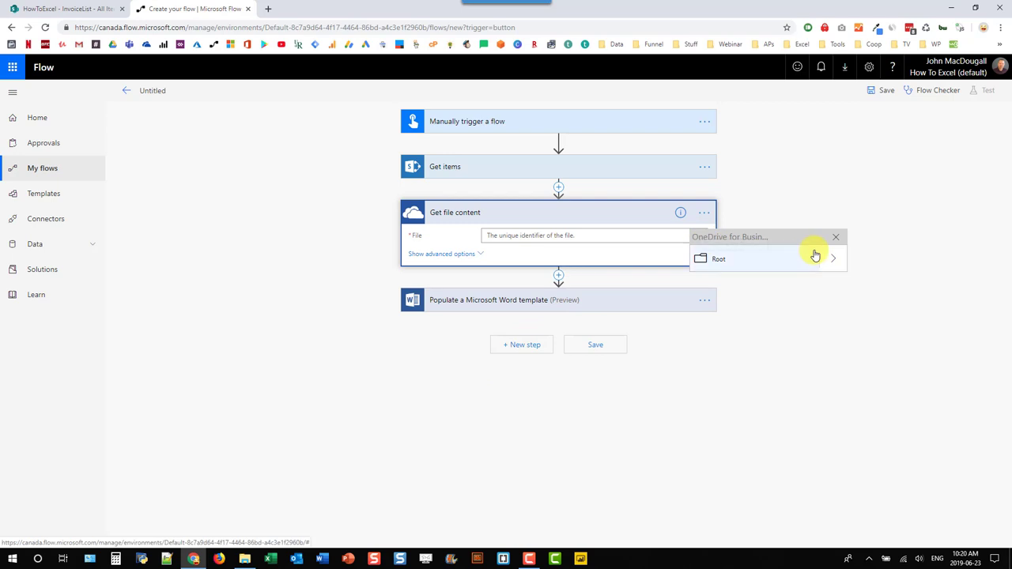
left_click(830, 255)
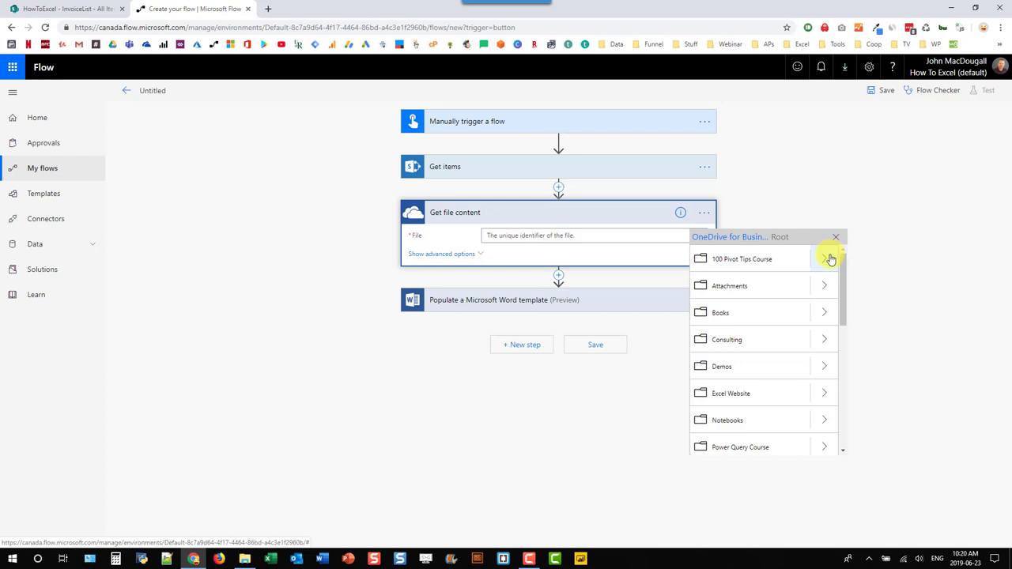
left_click_drag(840, 276, 840, 305)
left_click(822, 314)
left_click(820, 311)
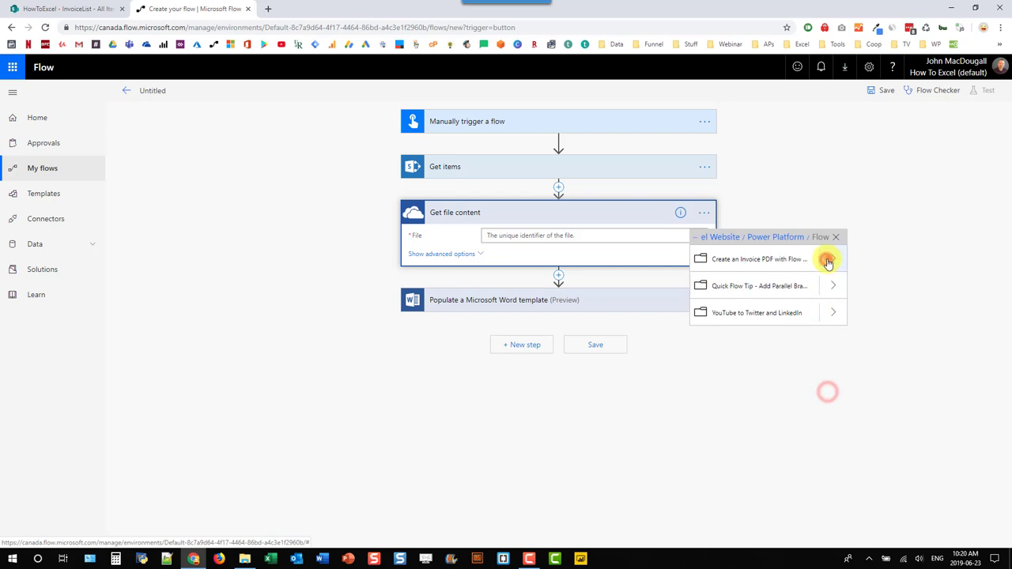
left_click(764, 255)
left_click(757, 341)
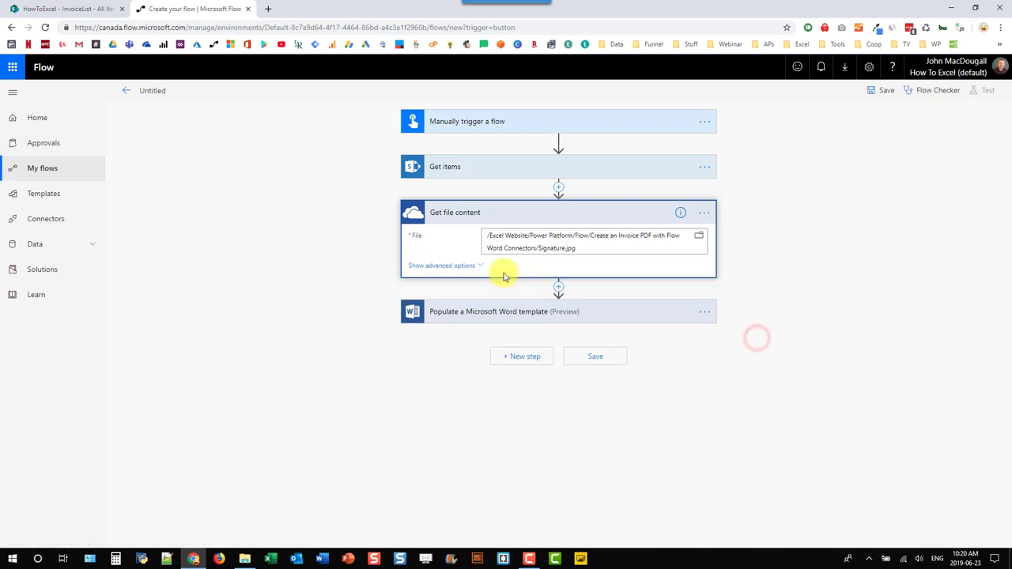
Fill the Word template action's InvoiceSignature field with the File content dynamic content from Get file content.
left_click(473, 318)
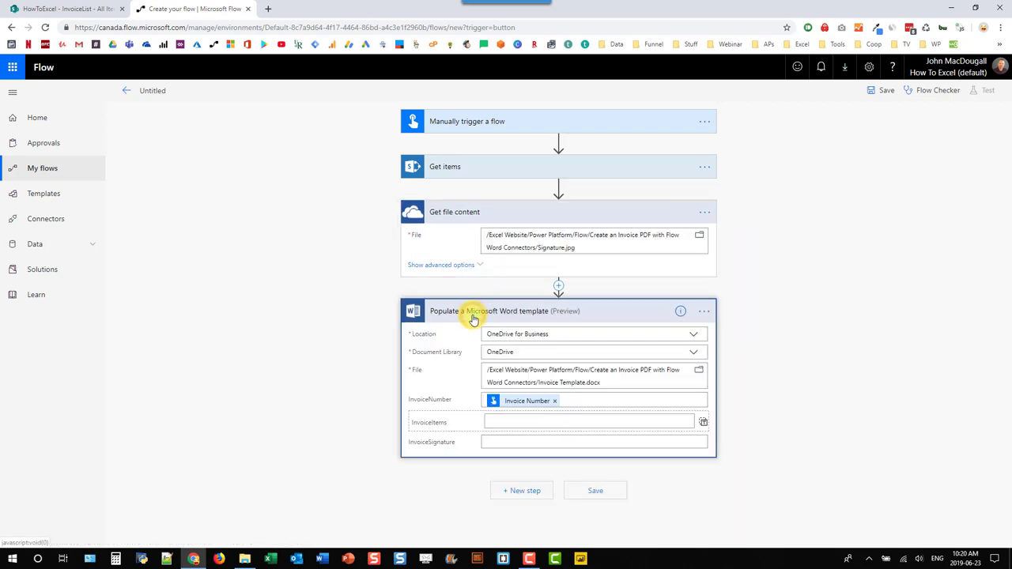
left_click(490, 444)
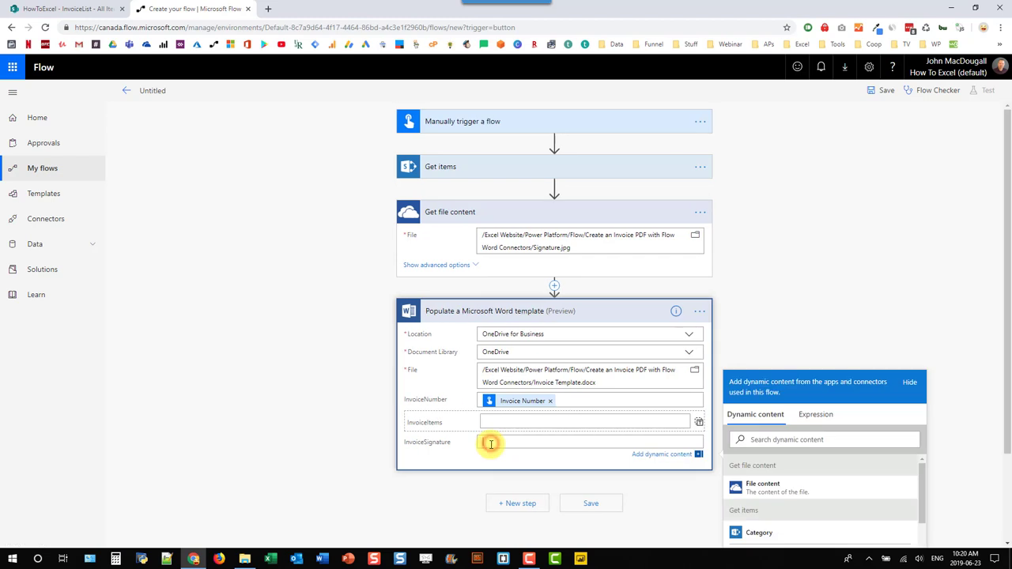
left_click(770, 485)
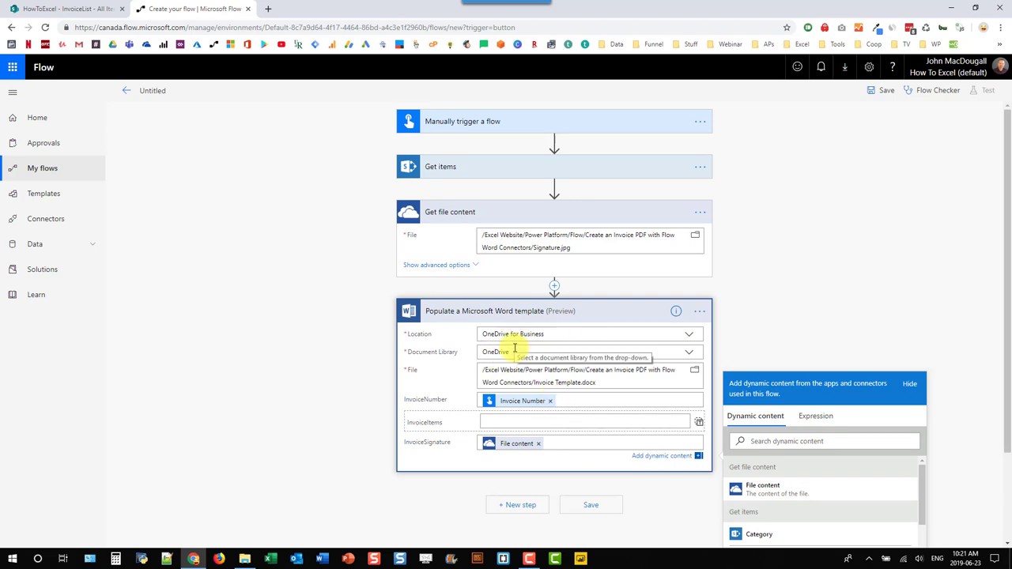
Add a OneDrive for Business Create file action after the Populate a Microsoft Word template action.
scroll(514, 355, "down", 2)
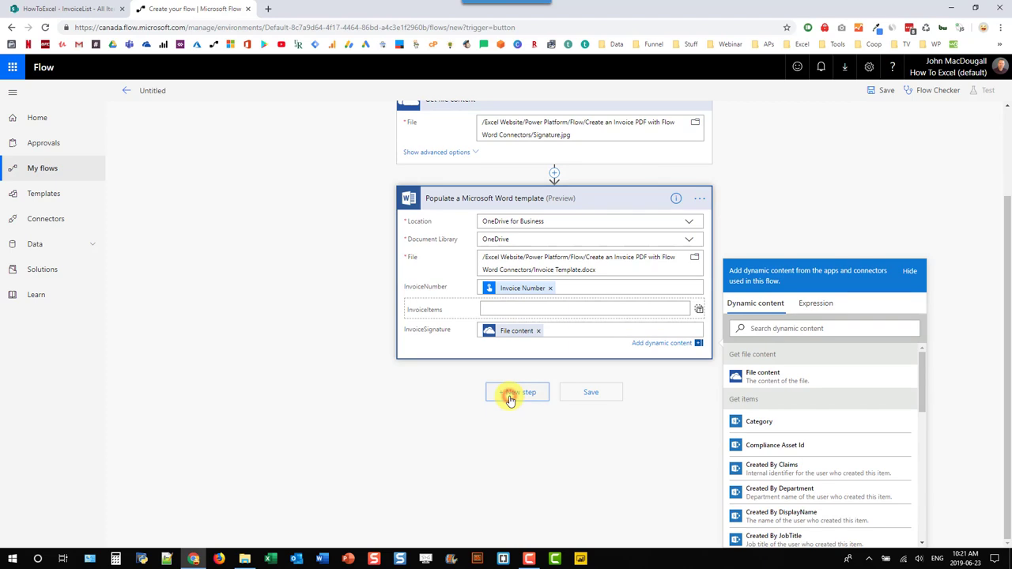
left_click(513, 392)
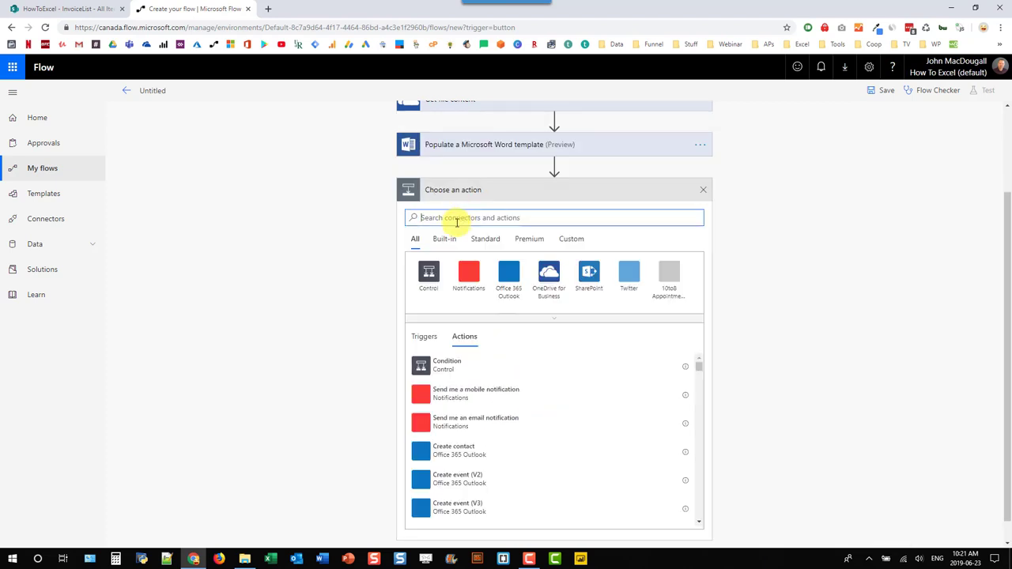
type("create file")
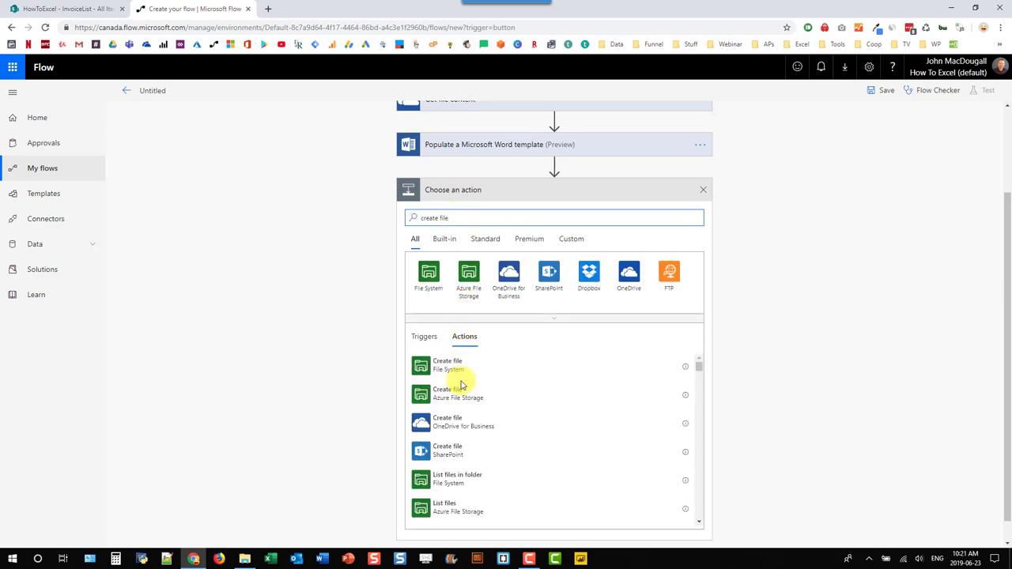
left_click(474, 427)
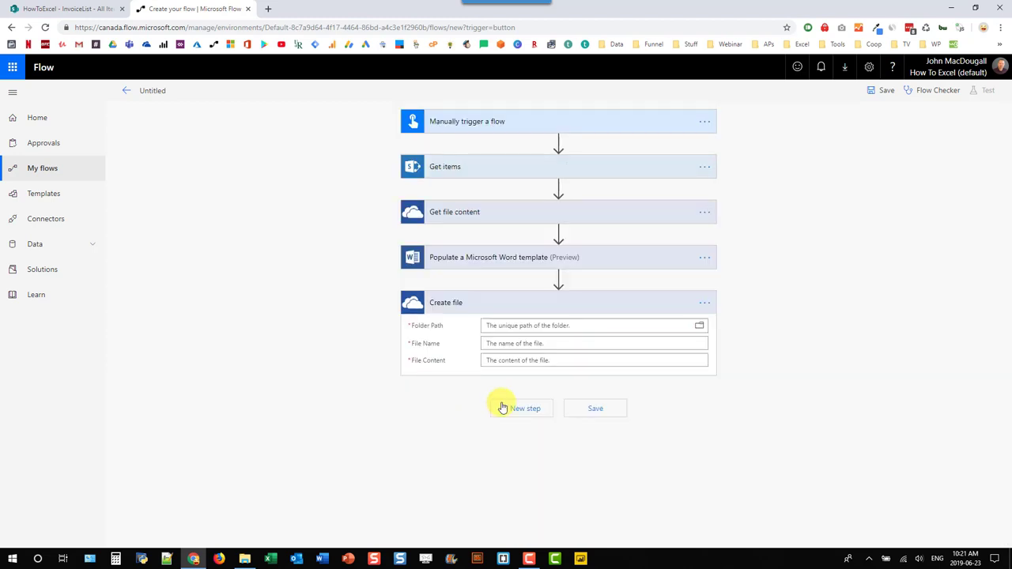
Set the Create file folder path to /Excel Website/Power Platform/Flow/Create an Invoice PDF with Flow Word Connectors.
left_click(700, 325)
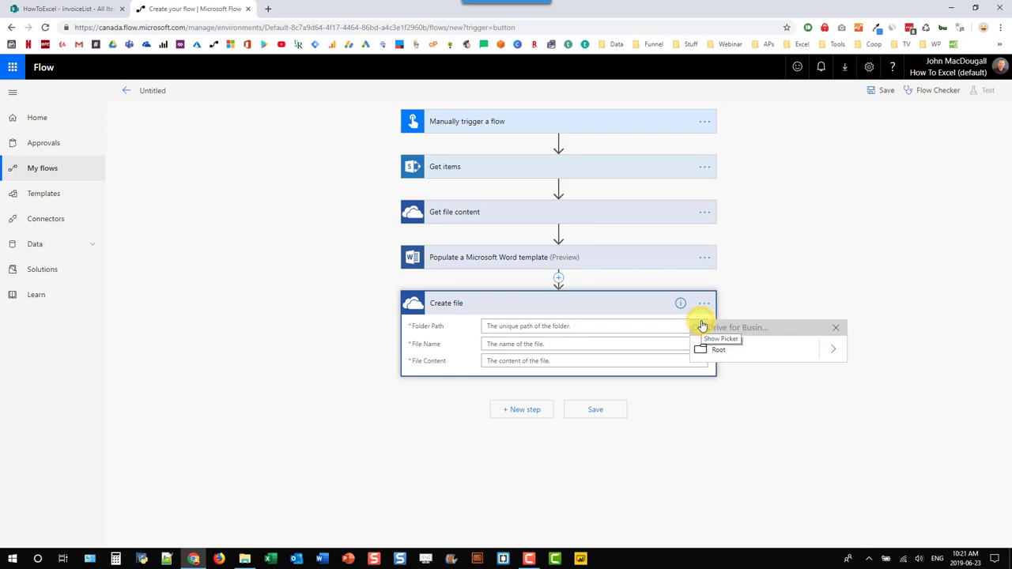
left_click(831, 349)
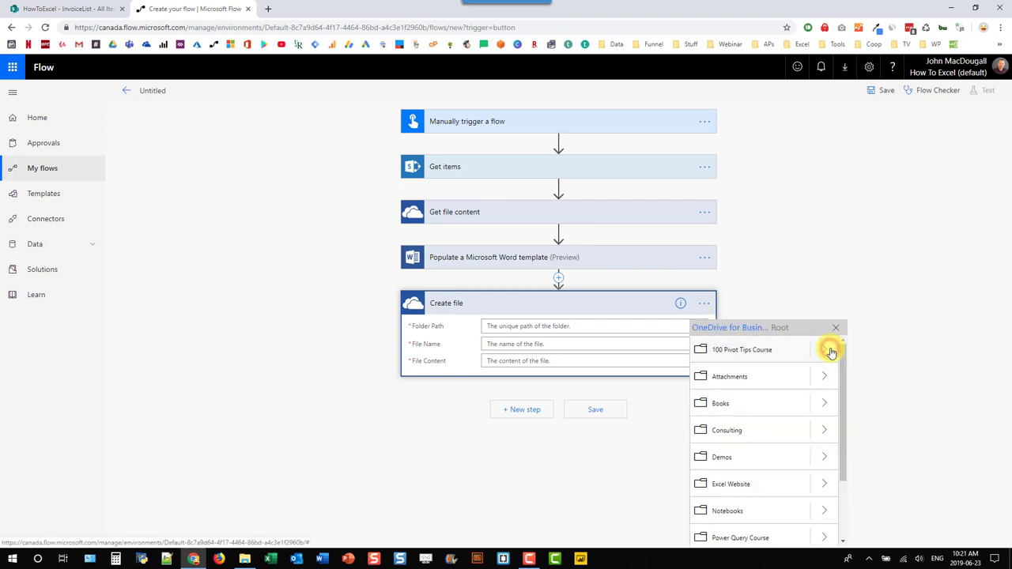
scroll(822, 395, "down", 1)
left_click(822, 405)
scroll(822, 404, "down", 3)
left_click(824, 488)
left_click(832, 348)
left_click(770, 350)
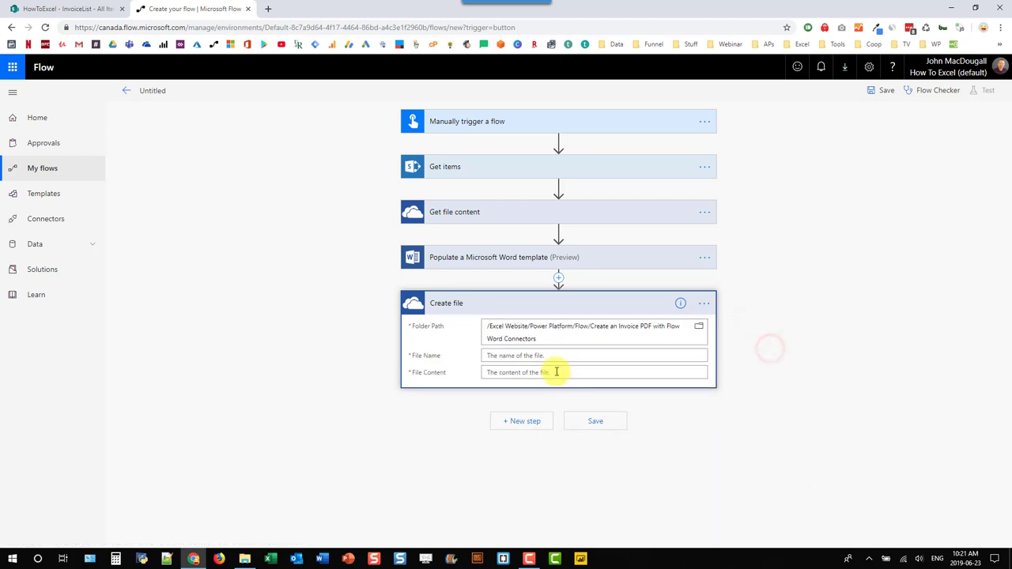
Name the created file Invoice Template Populated.docx and use the Microsoft Word document dynamic content as its file content.
left_click(518, 356)
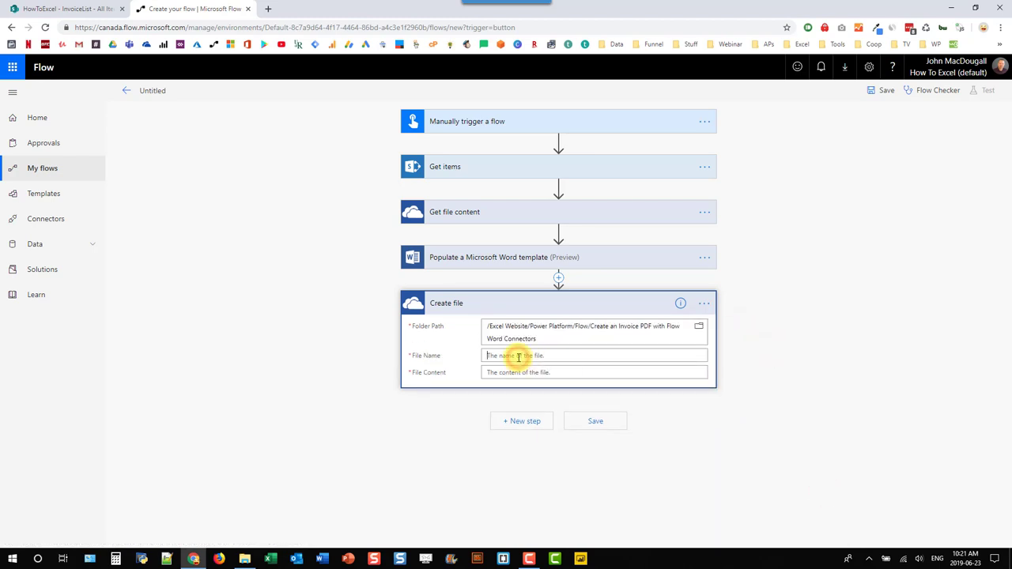
type("Invoice Template Populated.docx")
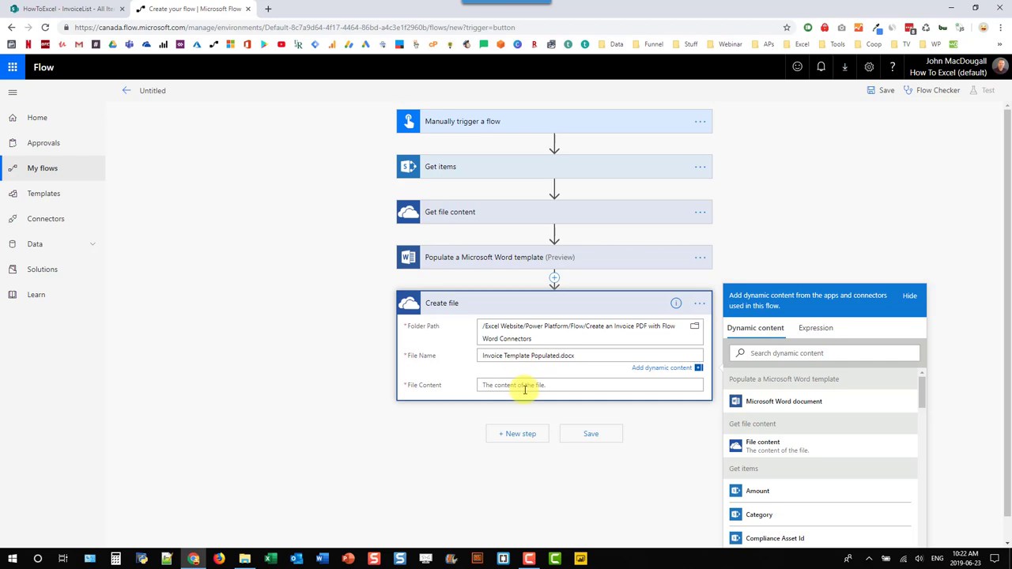
left_click(524, 388)
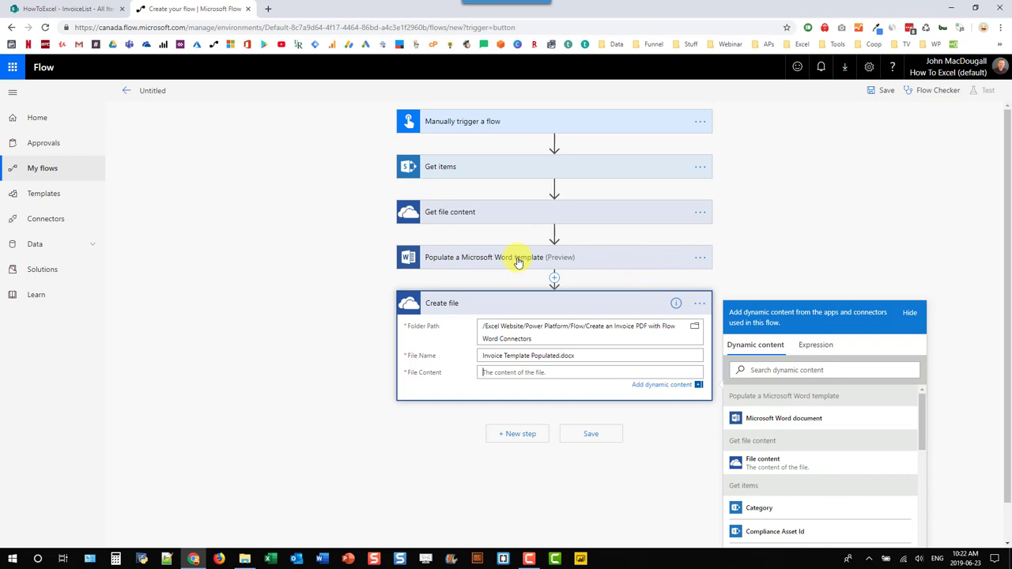
left_click(799, 422)
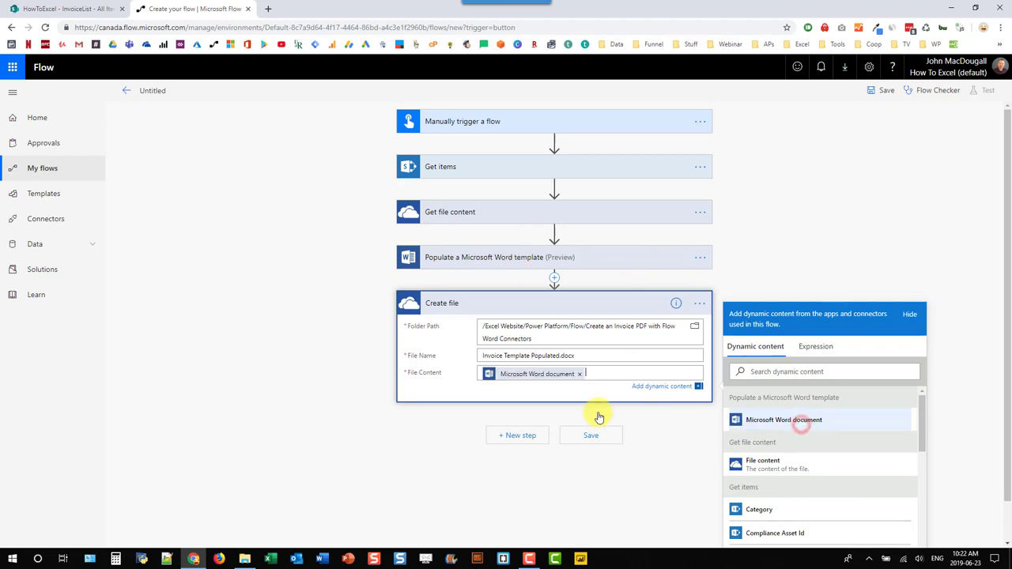
Add a Word Online (Business) Convert Word Document to PDF action at the end of the flow.
left_click(514, 438)
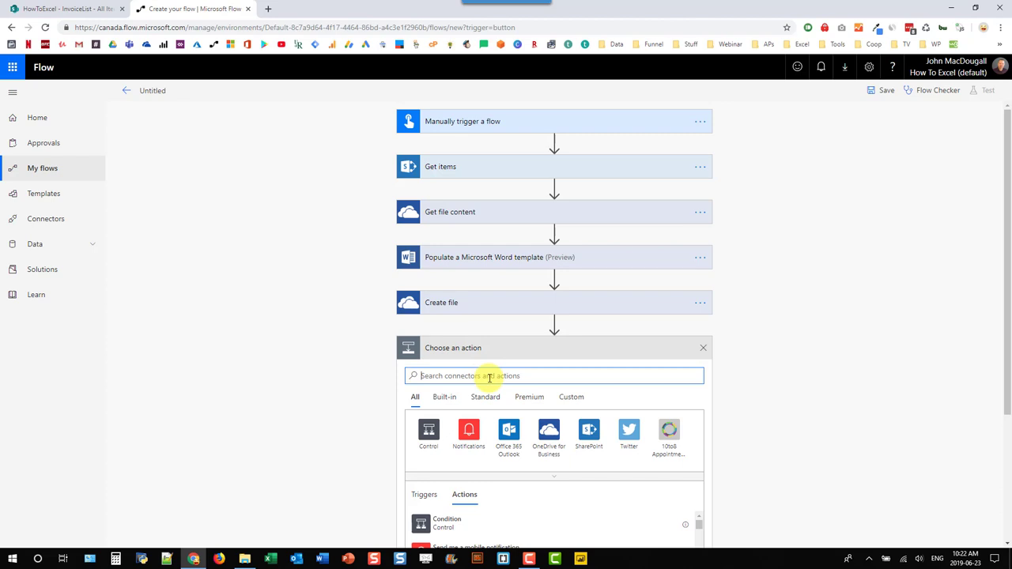
type("word")
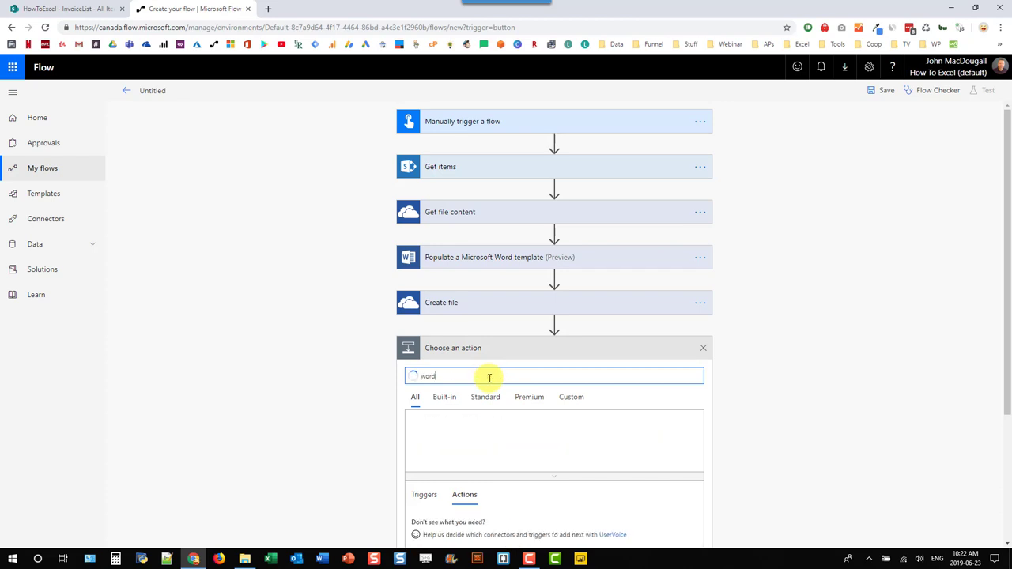
scroll(454, 428, "down", 3)
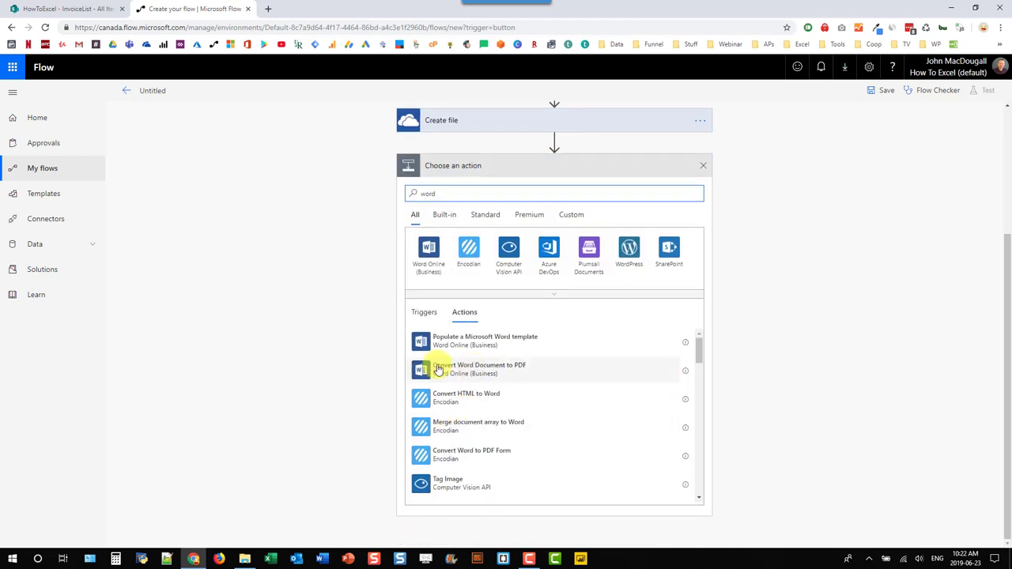
left_click(507, 374)
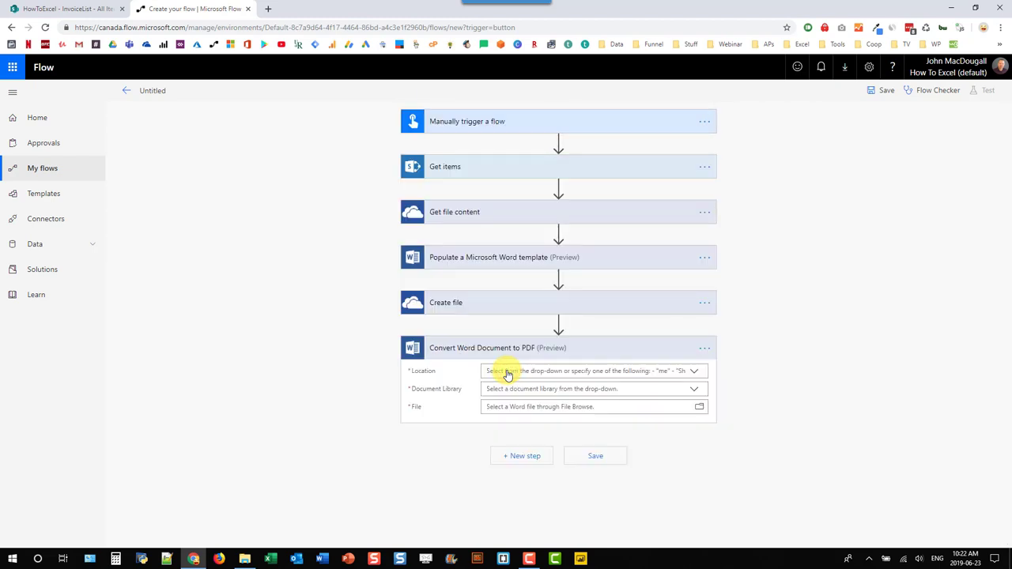
Set the PDF conversion's location to OneDrive for Business and its document library to OneDrive.
left_click(694, 373)
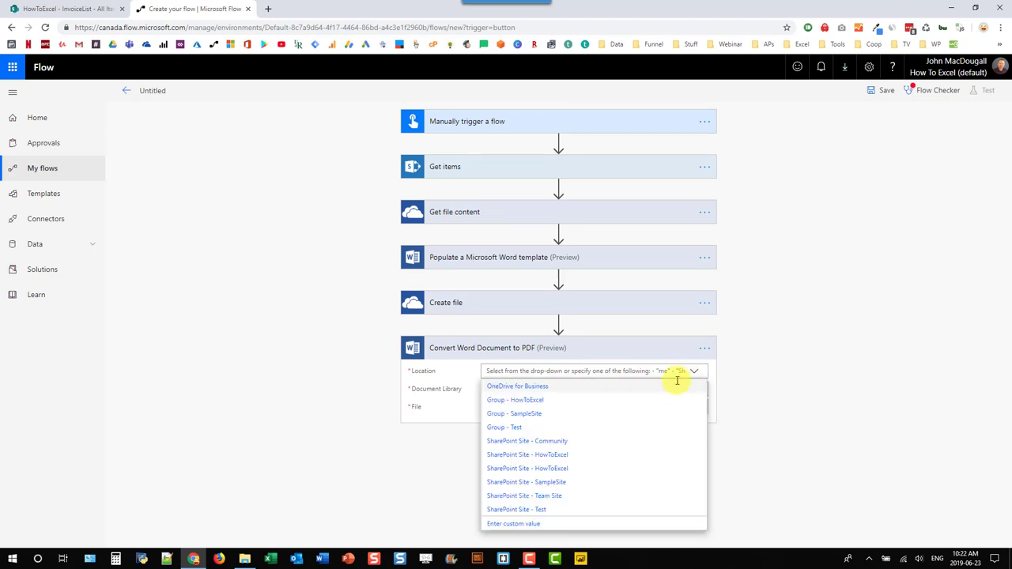
left_click(670, 386)
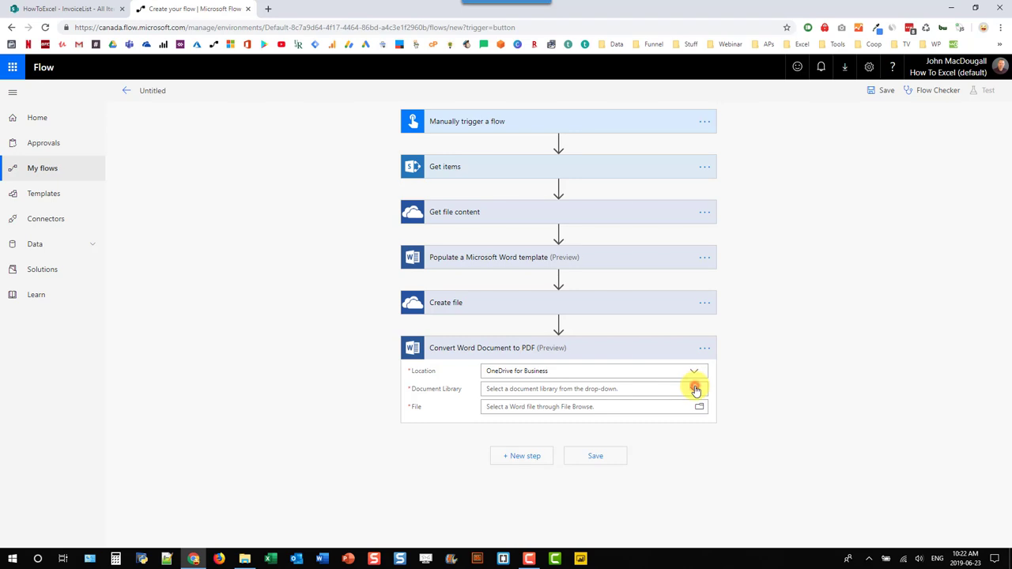
left_click(695, 390)
left_click(680, 404)
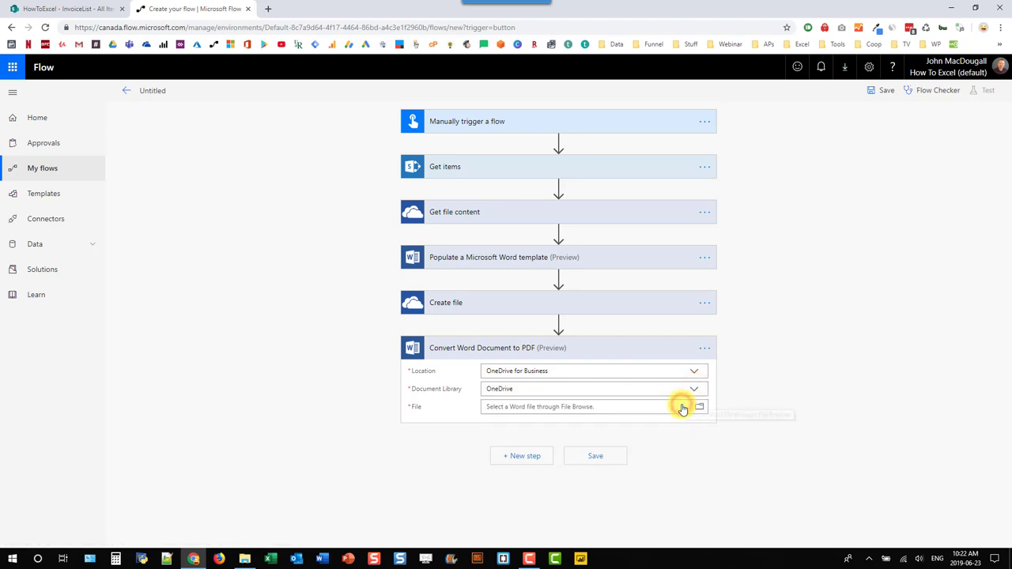
Fill the PDF conversion's File field with the Path dynamic content from the Create file action.
left_click(667, 408)
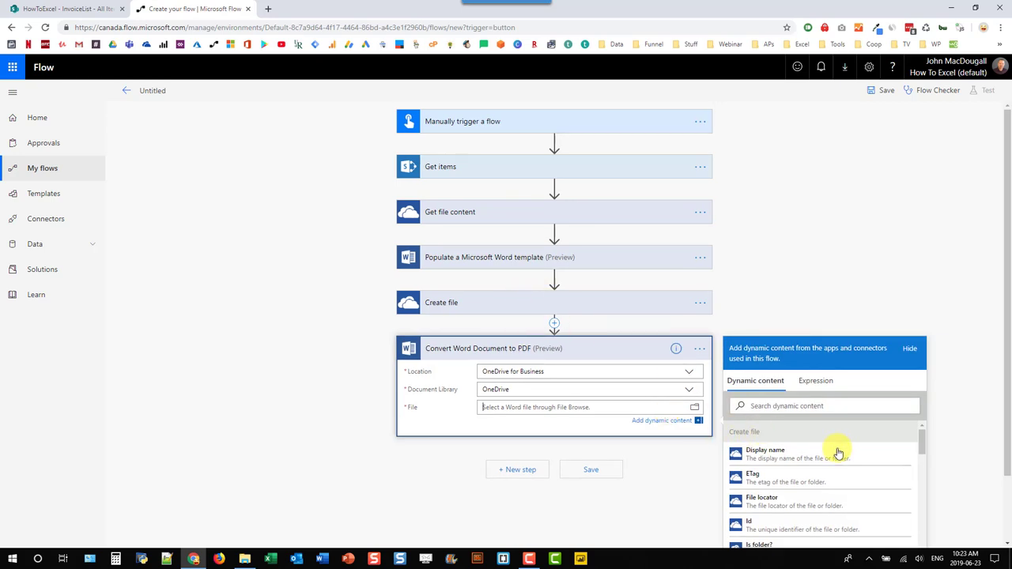
scroll(830, 454, "down", 3)
scroll(827, 466, "down", 1)
scroll(822, 474, "up", 1)
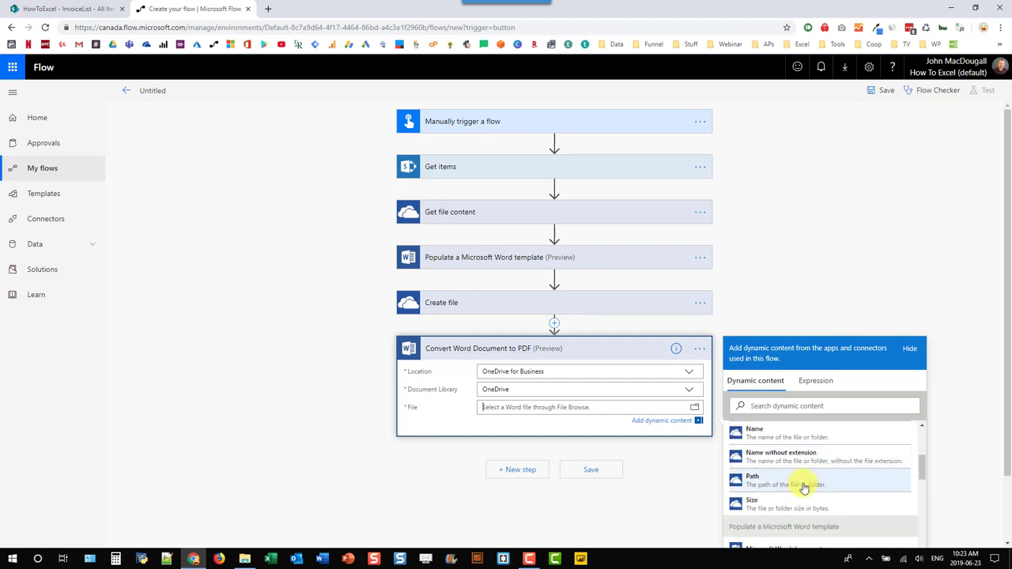
left_click(783, 481)
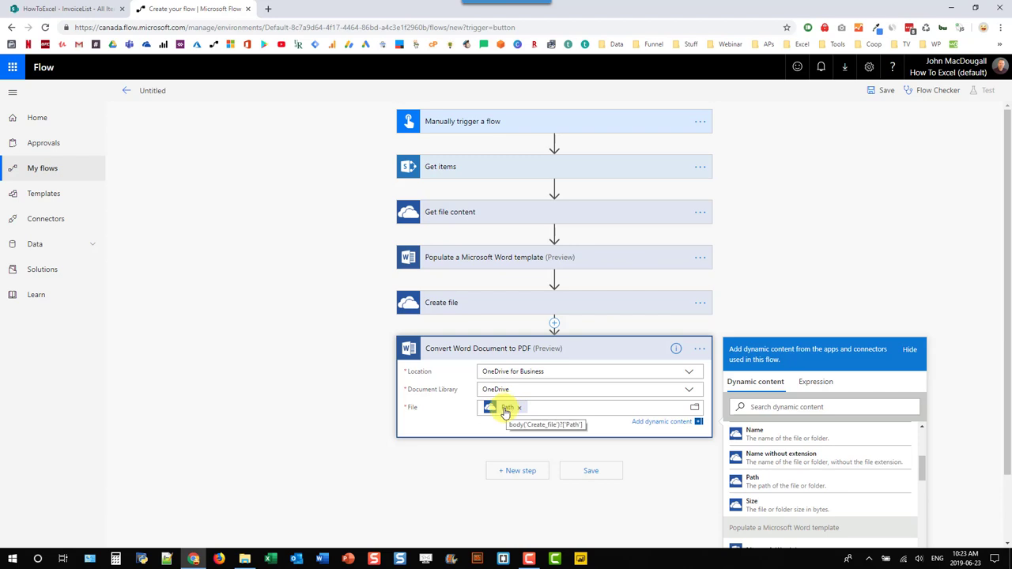
Add a OneDrive for Business Create file action after the Convert Word Document to PDF action.
scroll(445, 398, "down", 1)
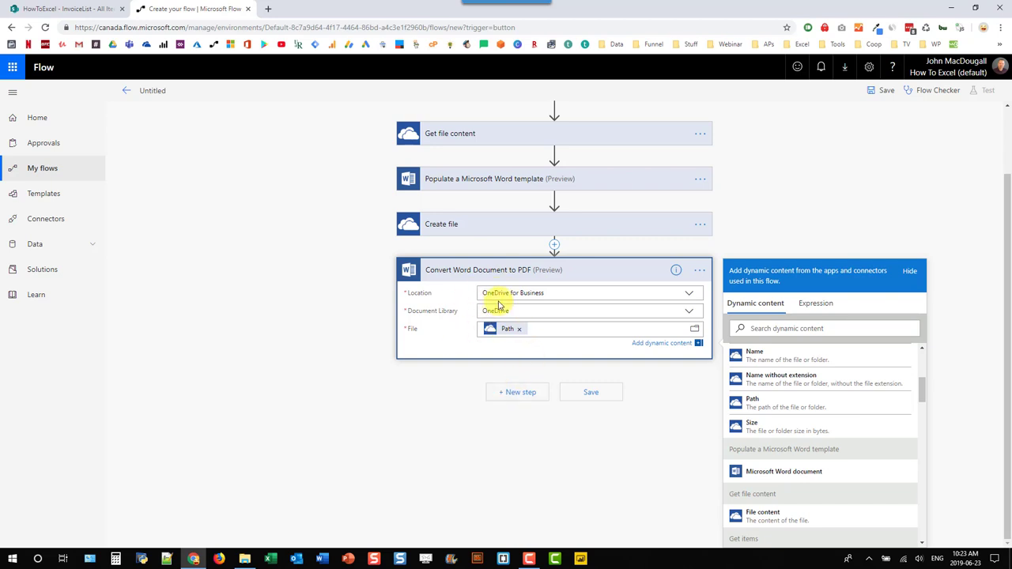
left_click(508, 402)
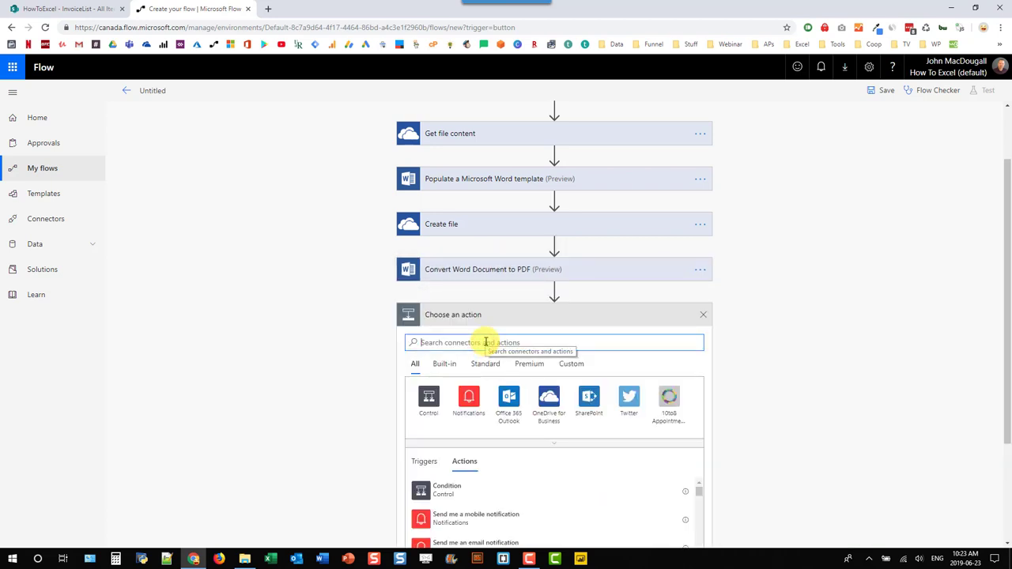
type("create ")
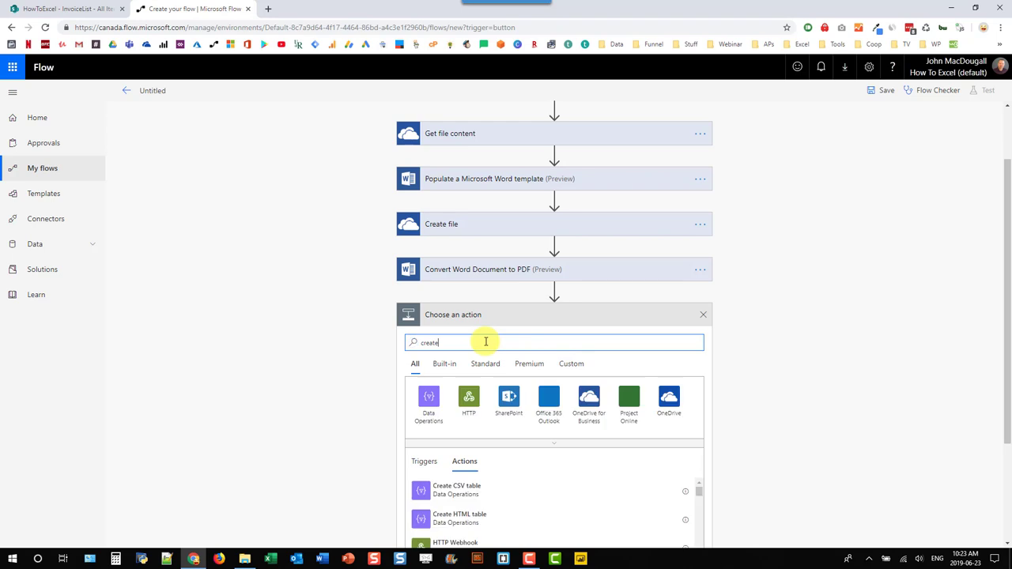
type("file")
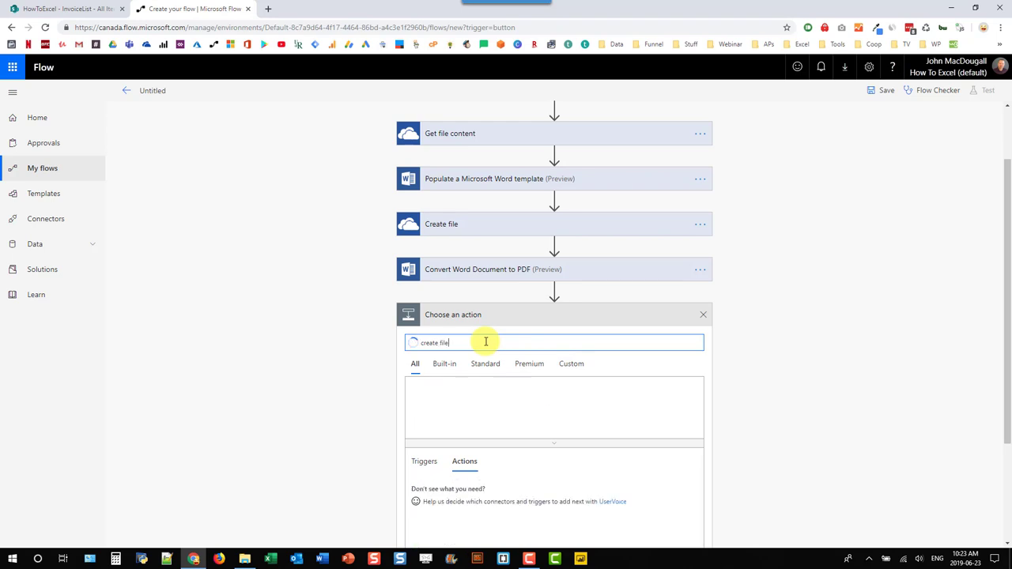
scroll(488, 355, "down", 2)
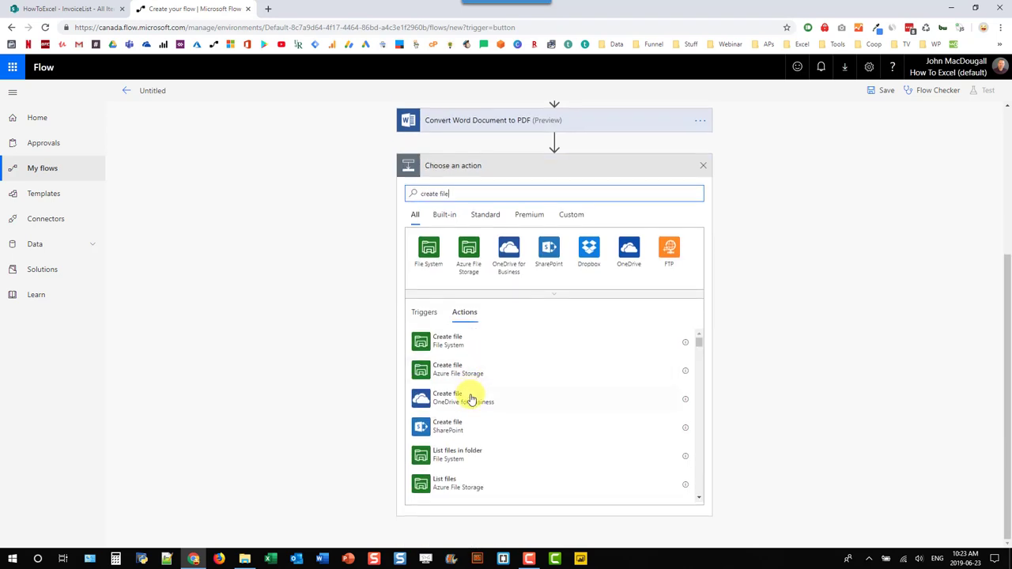
left_click(475, 400)
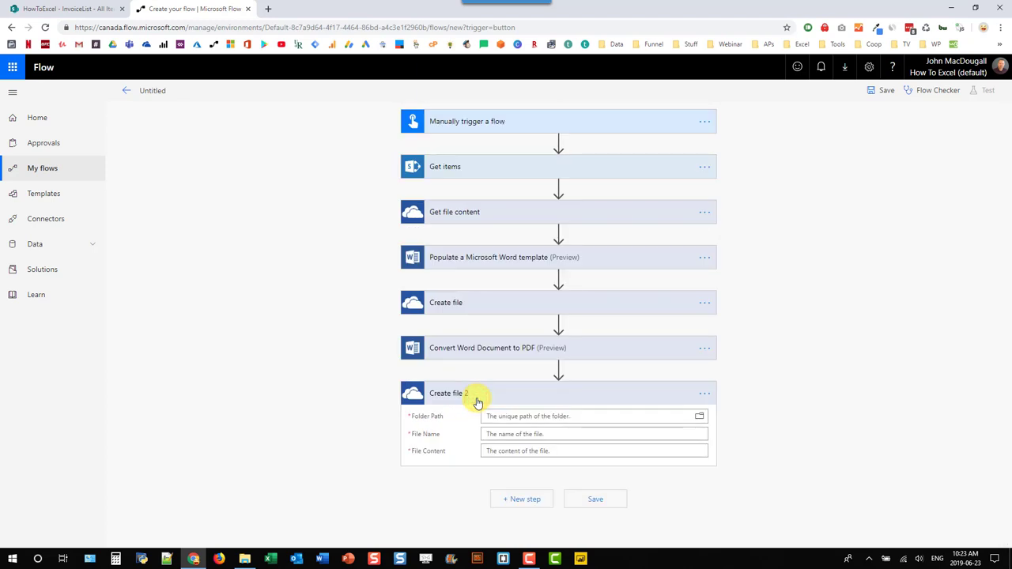
Set the new Create file action's folder path to /Excel Website/Power Platform/Flow/Create an Invoice PDF with Flow Word Connectors.
left_click(699, 418)
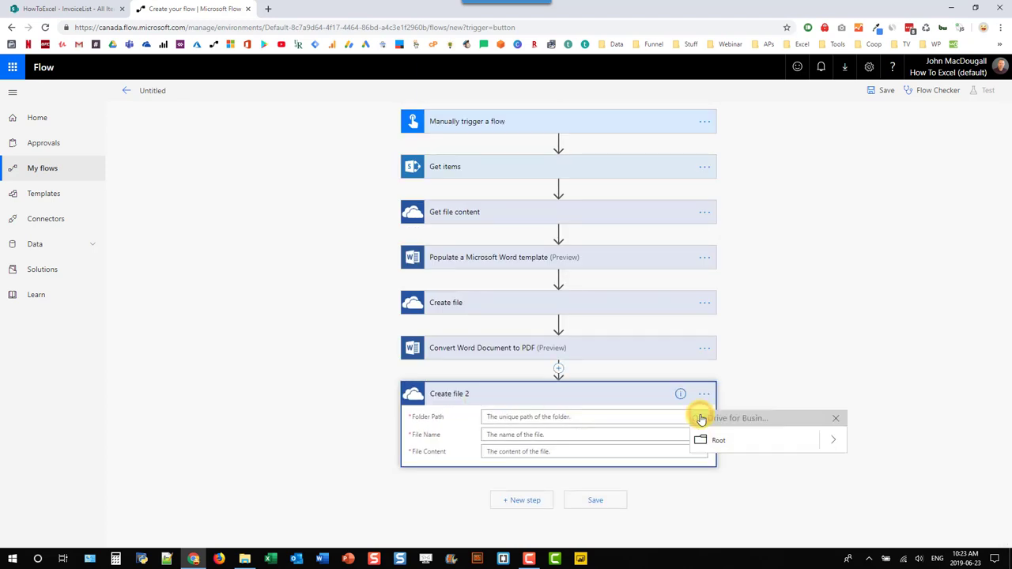
left_click(842, 441)
scroll(814, 456, "down", 1)
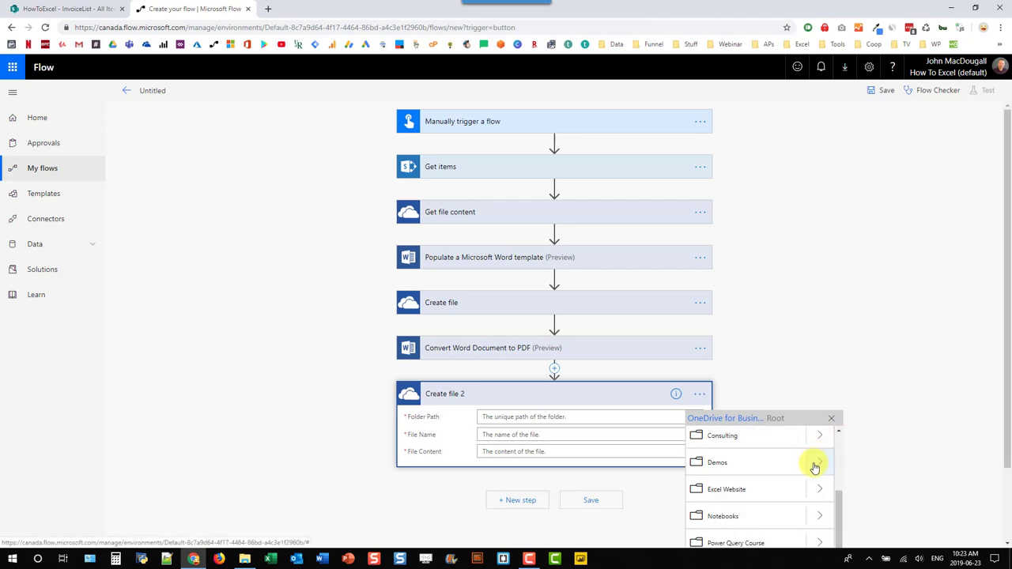
scroll(814, 465, "down", 1)
left_click(818, 403)
left_click(819, 490)
left_click(834, 439)
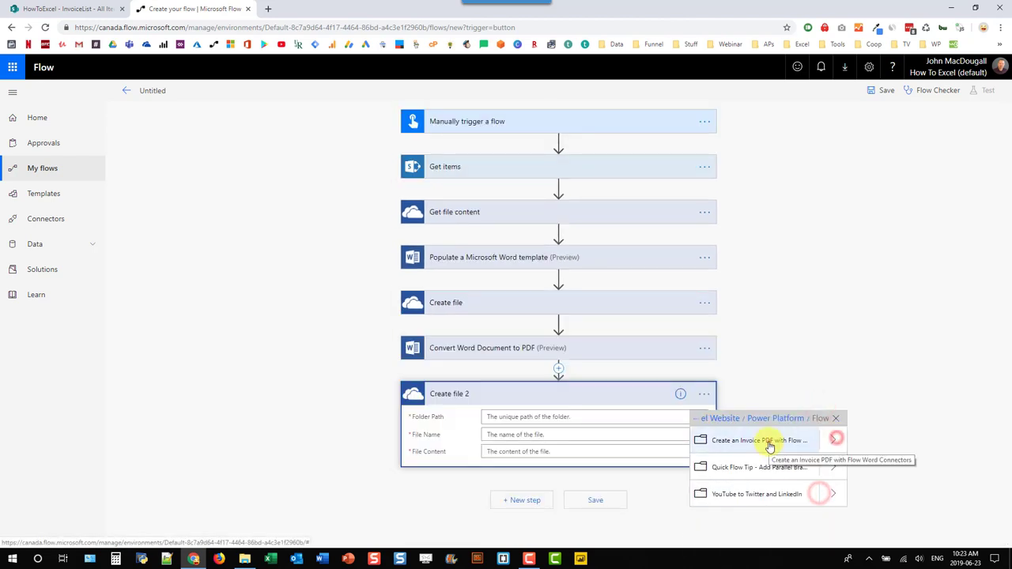
left_click(769, 446)
Name the new file Invoice.pdf and use the PDF document dynamic content as its file content.
left_click(545, 445)
type("Invoice.pdf")
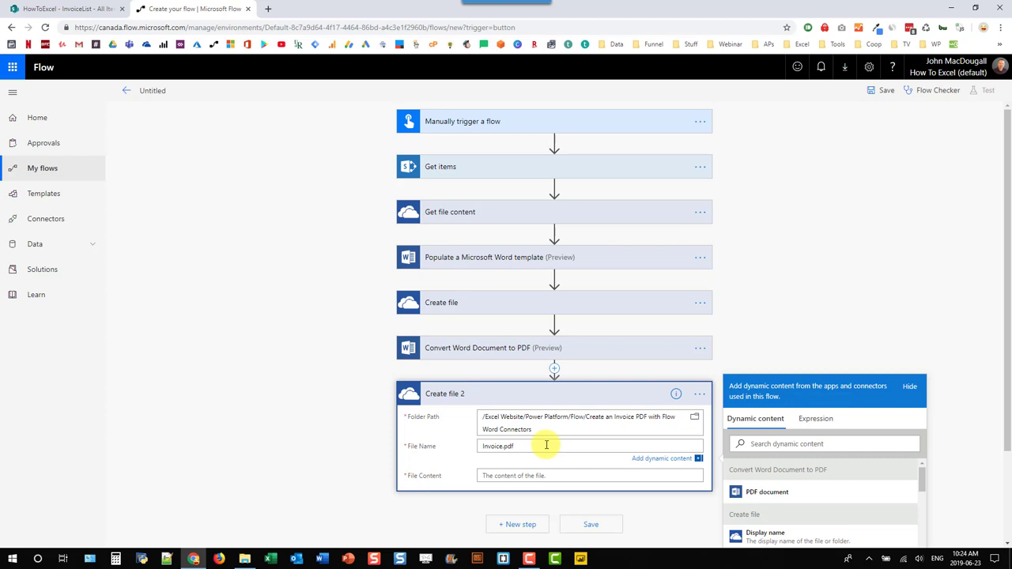
key("Tab")
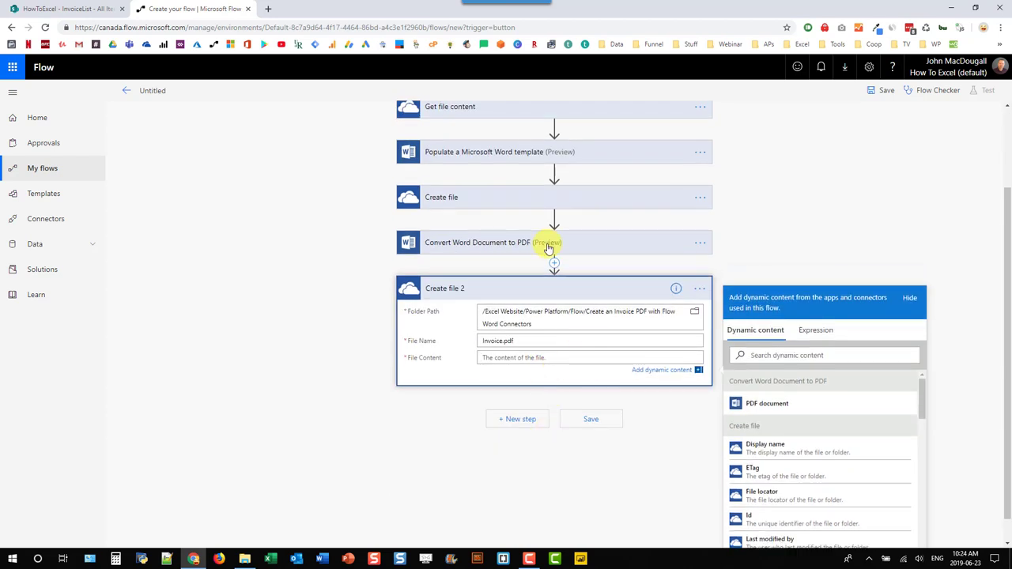
left_click(789, 405)
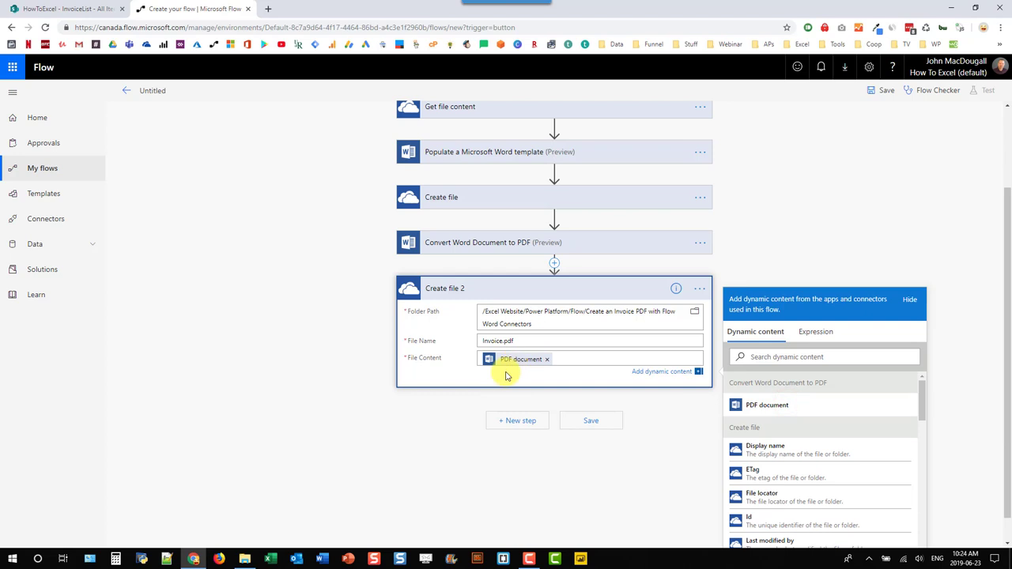
Save the flow, rename it Invoice PDF and save it again.
left_click(590, 420)
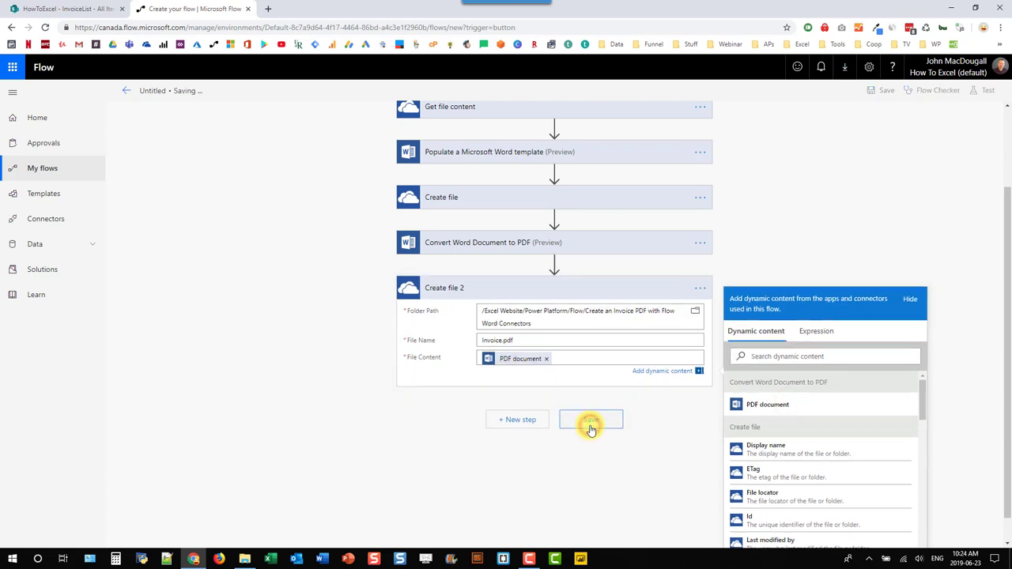
left_click(174, 90)
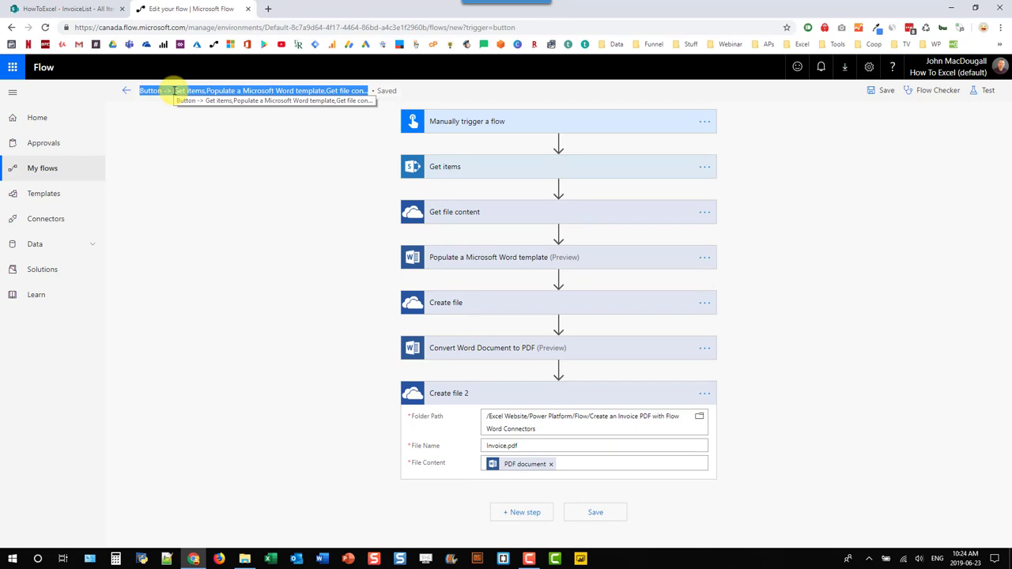
key("BackSpace")
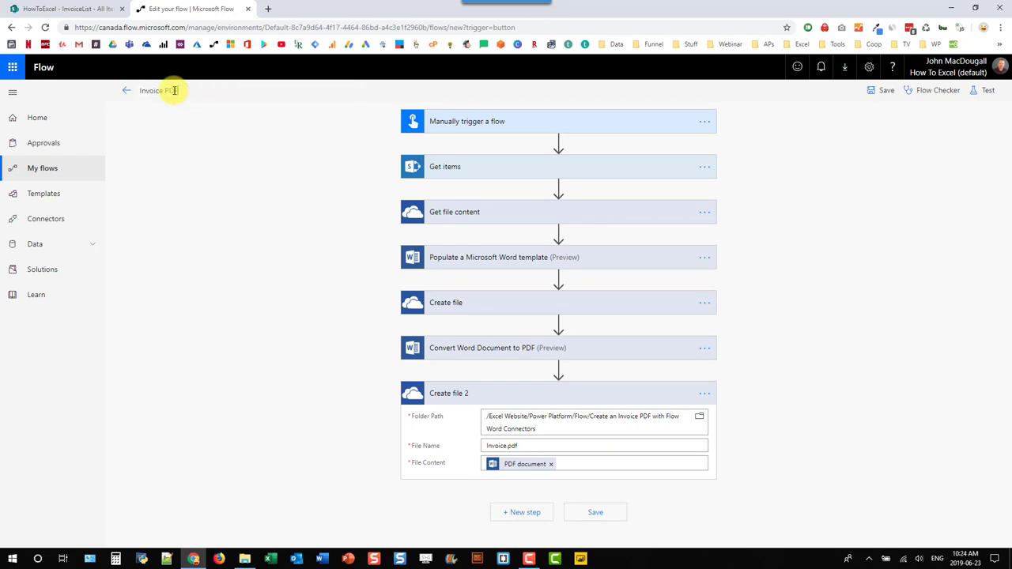
type("Invoice PDF")
left_click(585, 511)
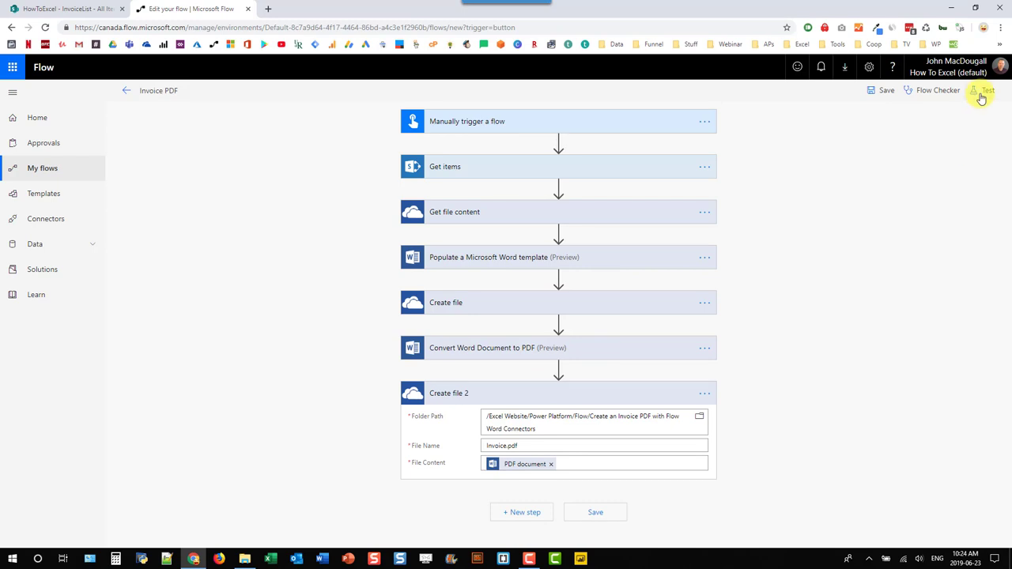
Test the flow by performing the trigger action manually, entering an invoice number and running it.
left_click(982, 93)
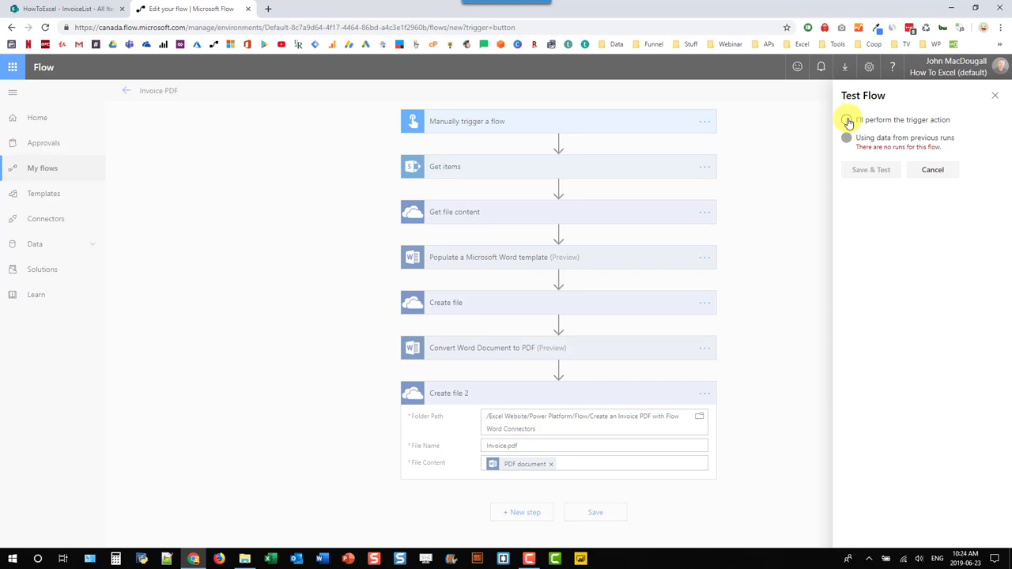
left_click(847, 120)
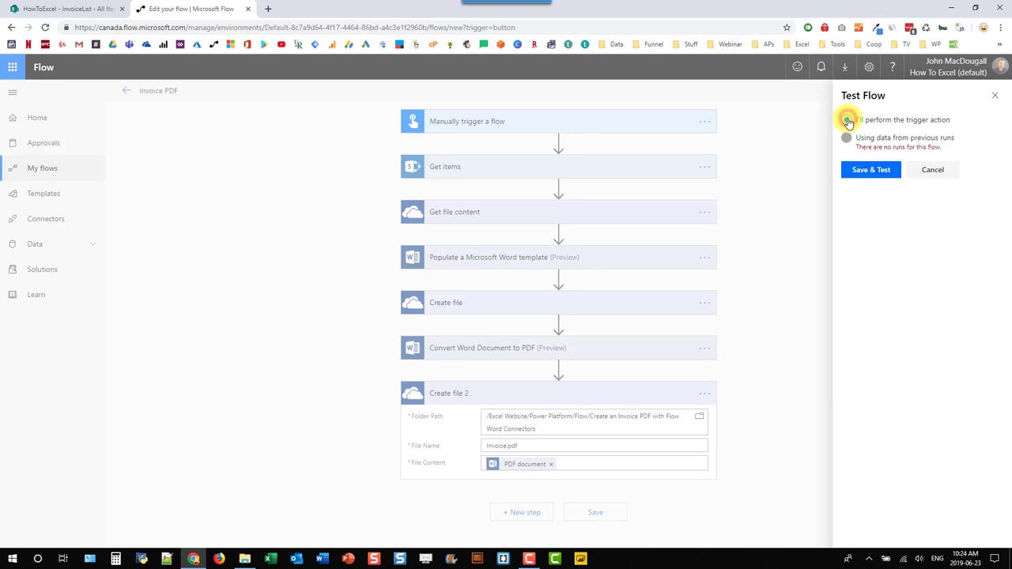
left_click(860, 172)
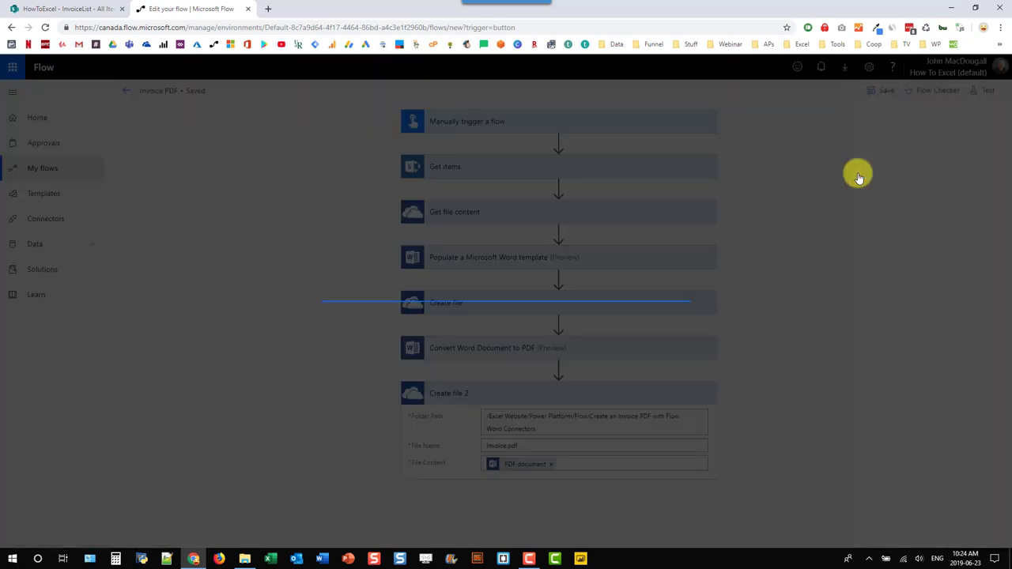
left_click(489, 395)
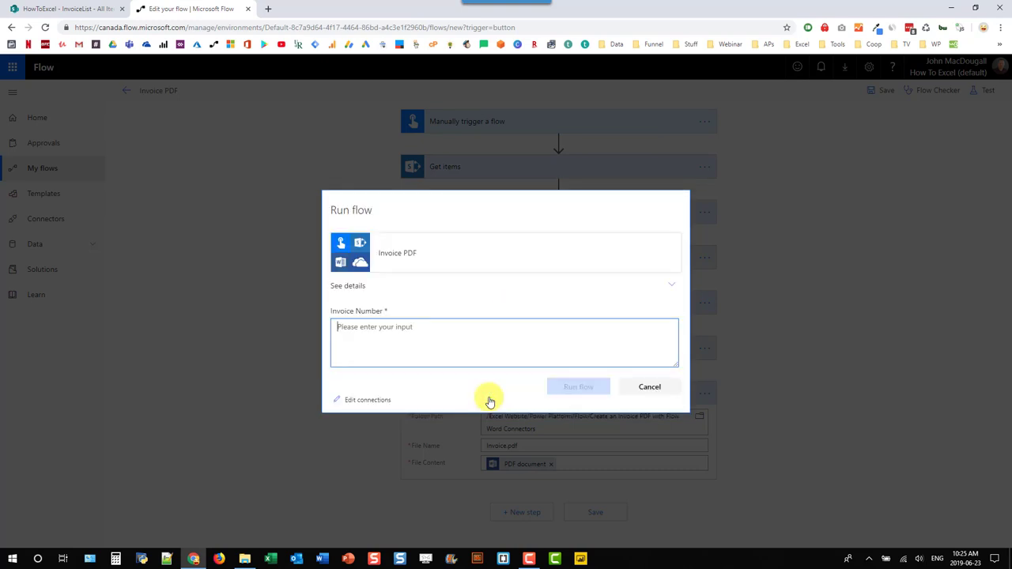
type("0000")
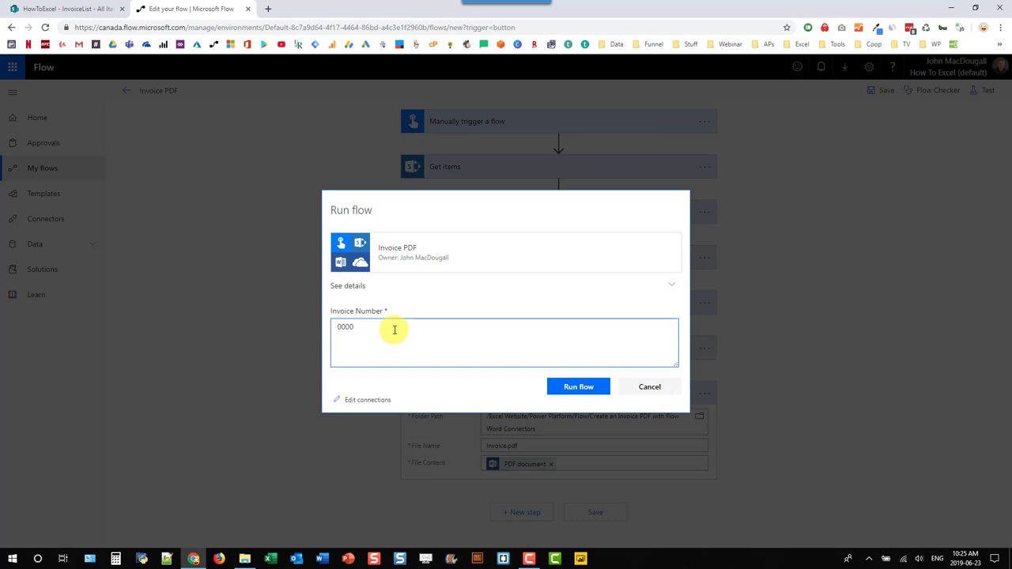
left_click(577, 387)
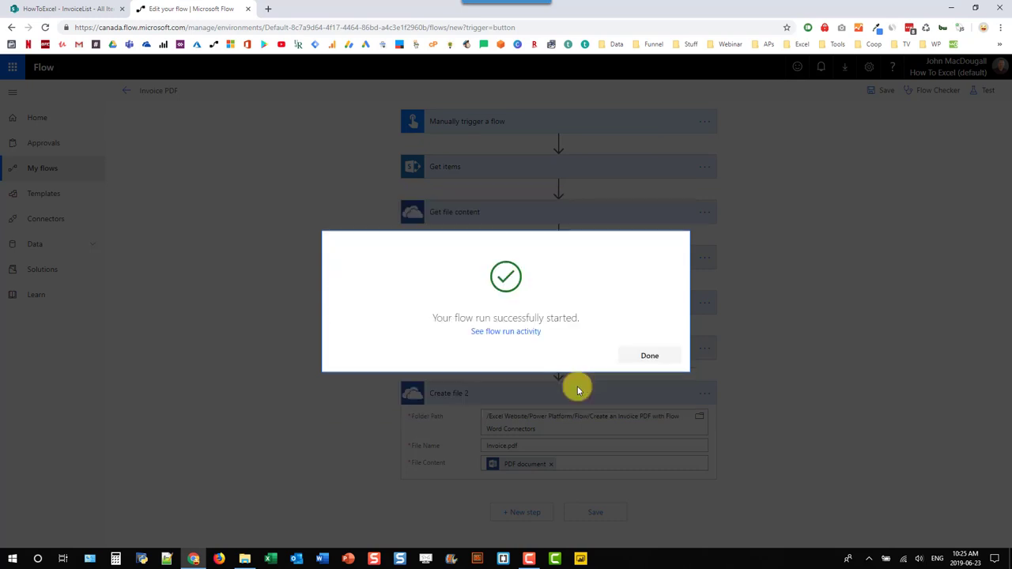
left_click(642, 356)
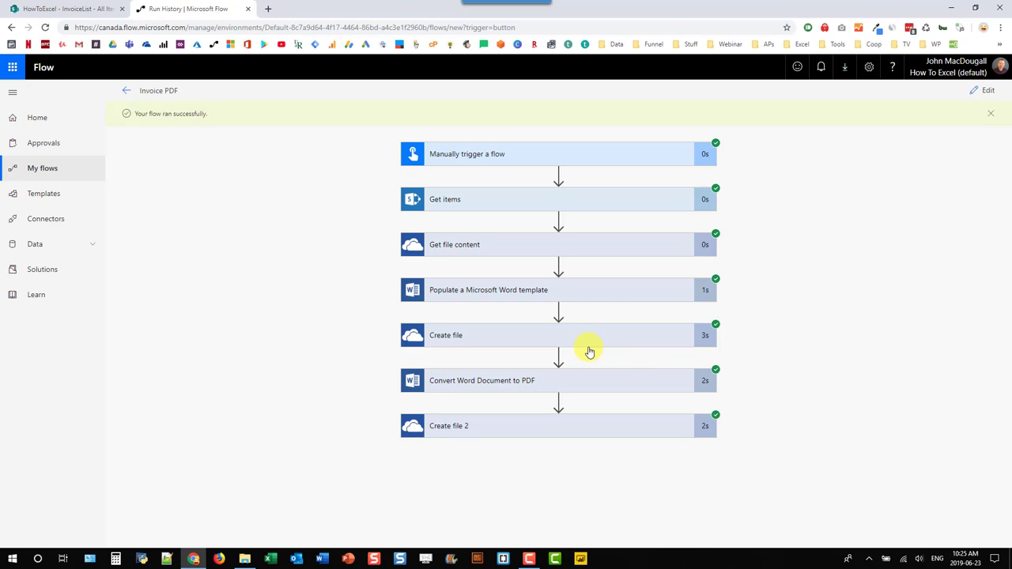
Switch to File Explorer, open the generated Invoice.pdf and examine its populated fields, line items and signature, then close it.
left_click(245, 558)
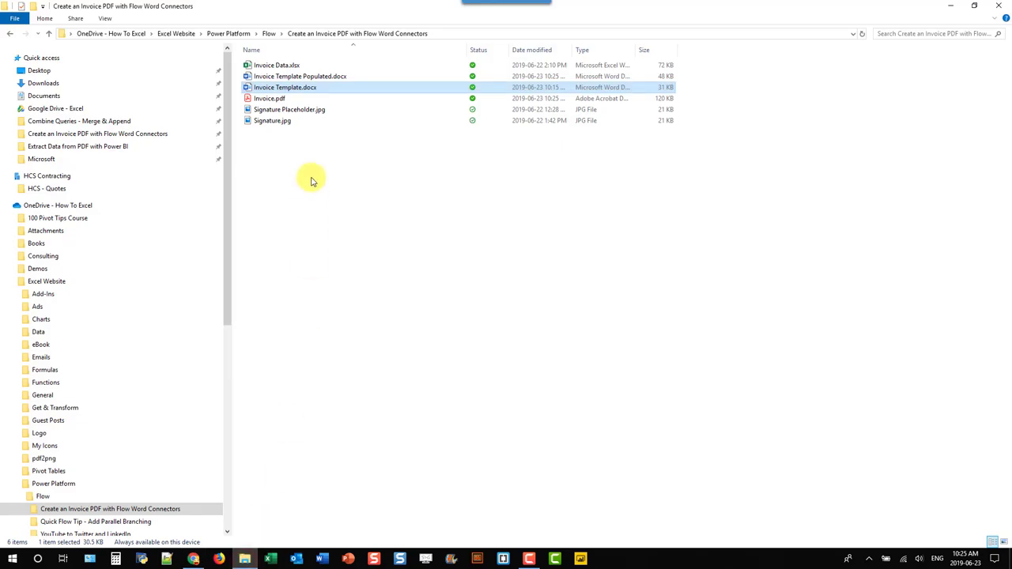
left_click(269, 100)
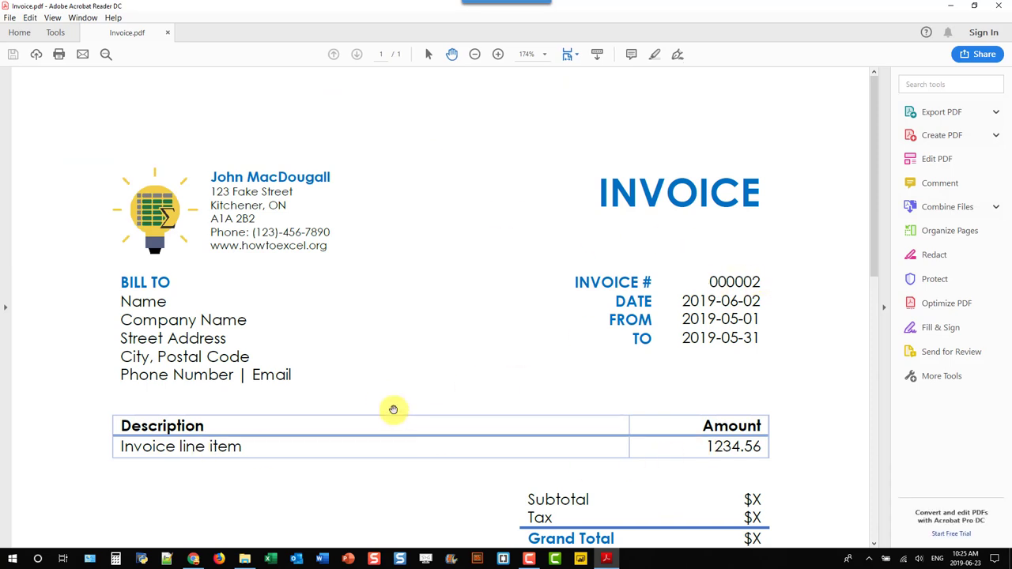
scroll(394, 410, "down", 3)
scroll(392, 407, "down", 3)
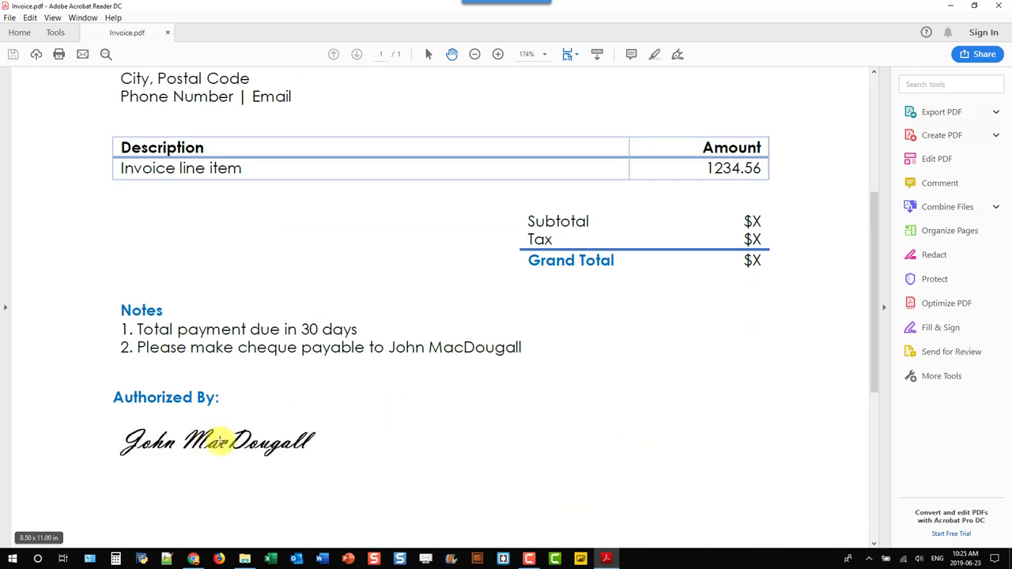
left_click(1005, 6)
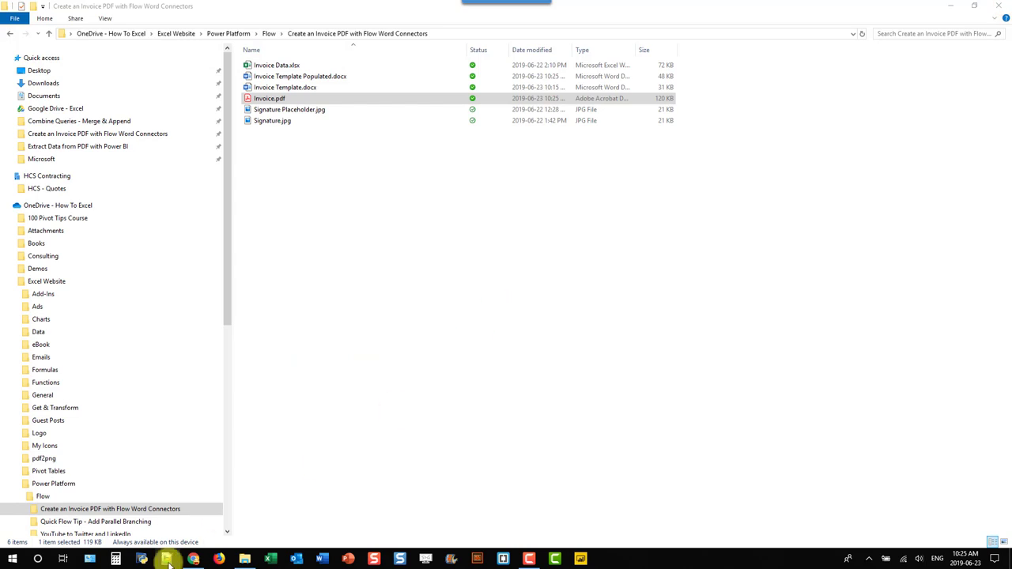
Return to the flow in Chrome, reopen it for editing and expand the Get file content and Populate a Microsoft Word template actions.
left_click(193, 558)
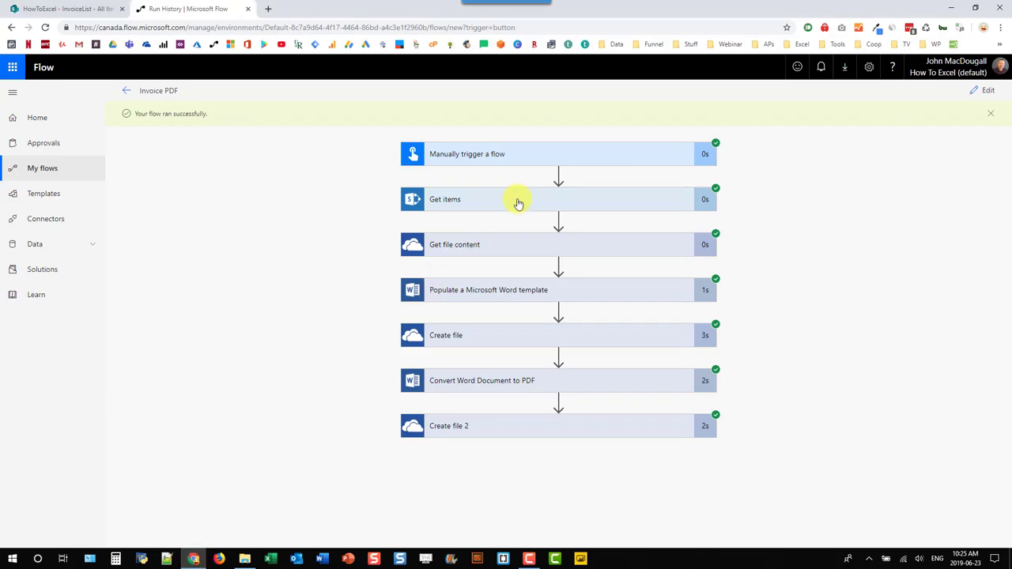
left_click(518, 244)
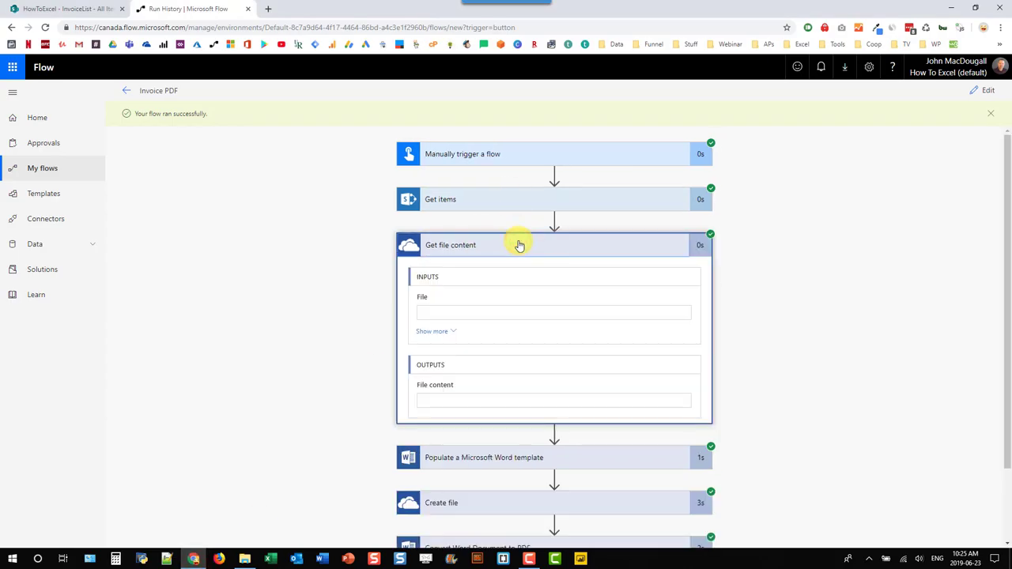
left_click(980, 91)
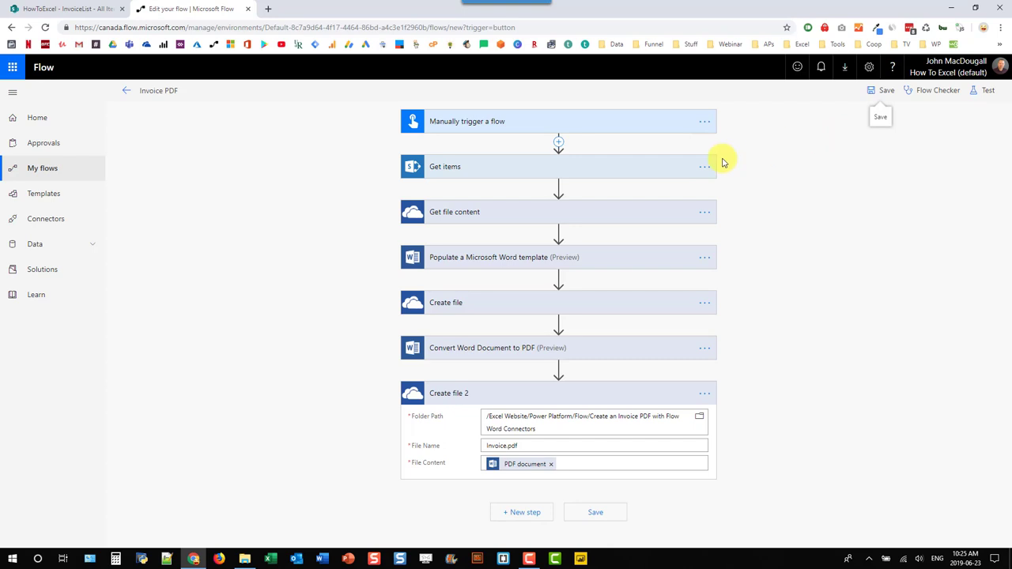
left_click(527, 223)
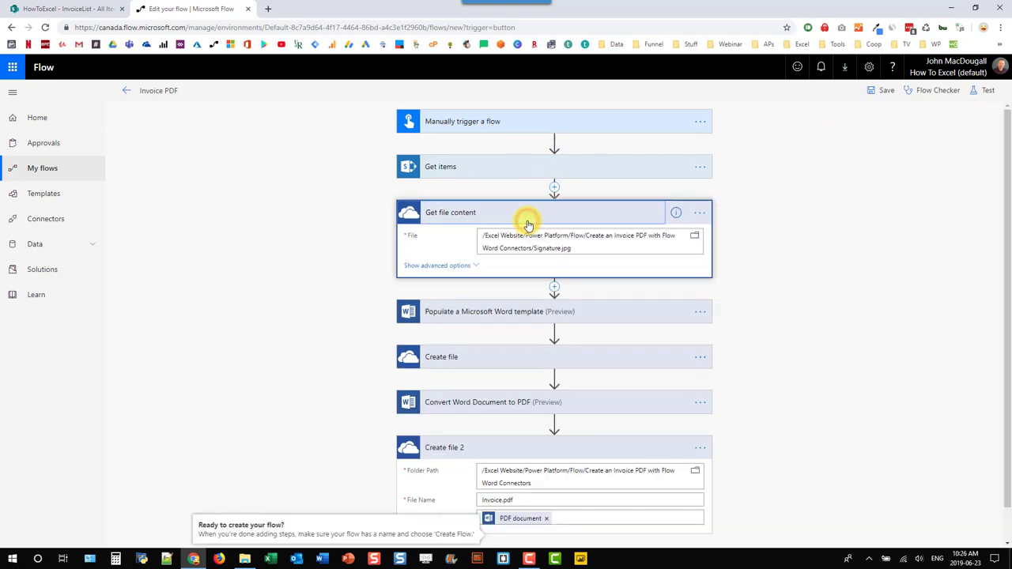
left_click(520, 314)
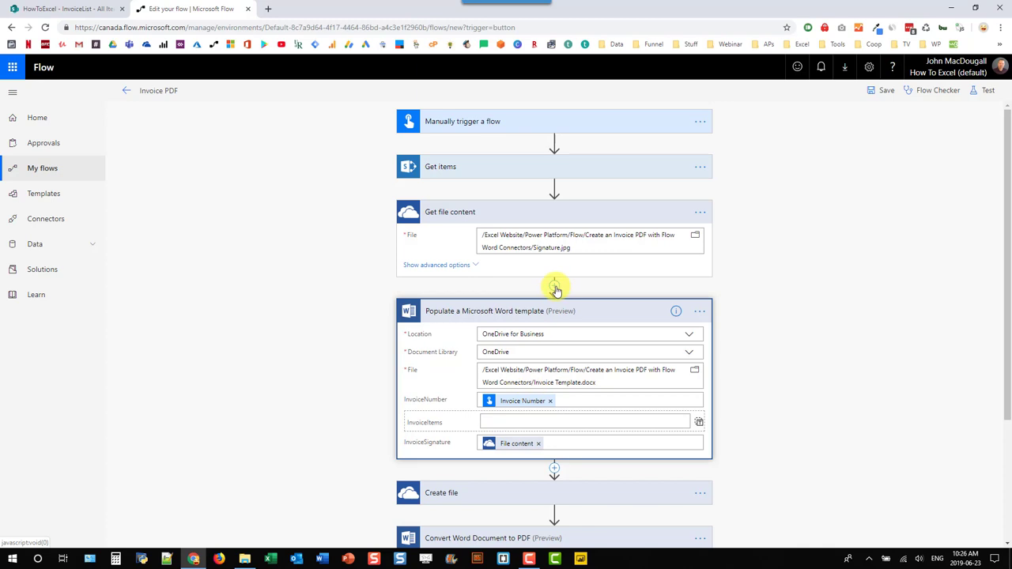
Insert an Initialize variable action between the Get items and Get file content actions.
left_click(554, 188)
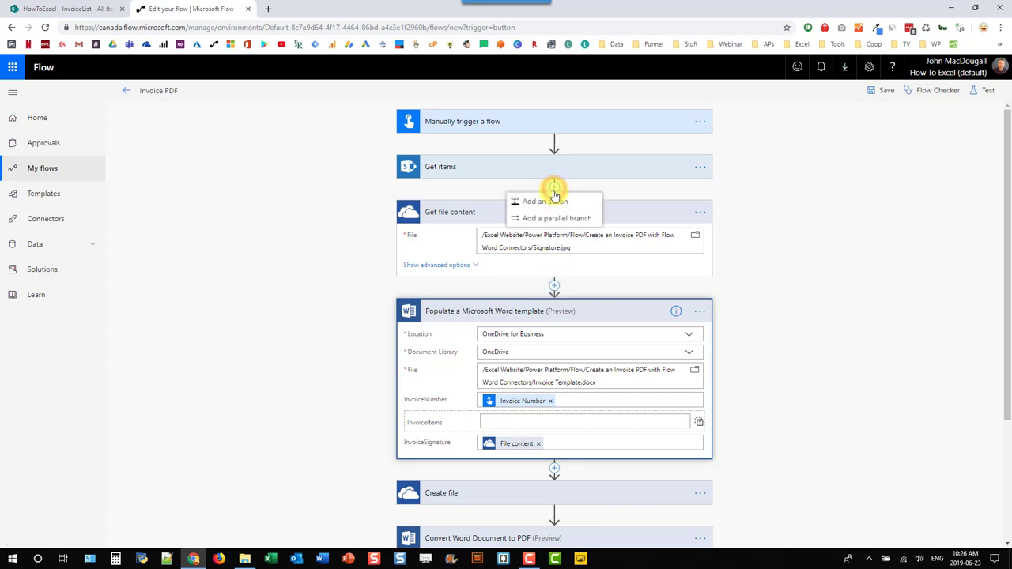
left_click(552, 202)
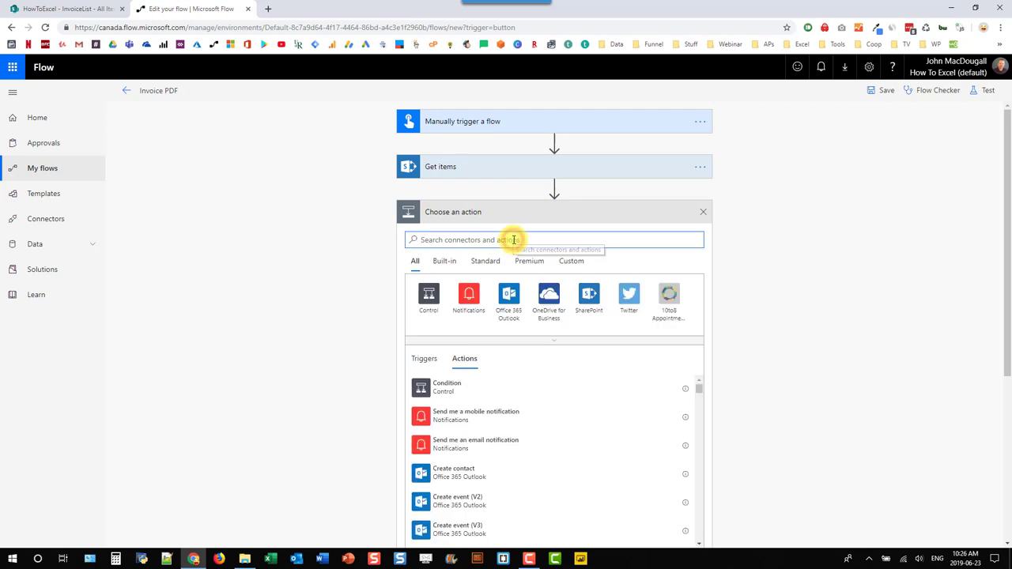
type("var")
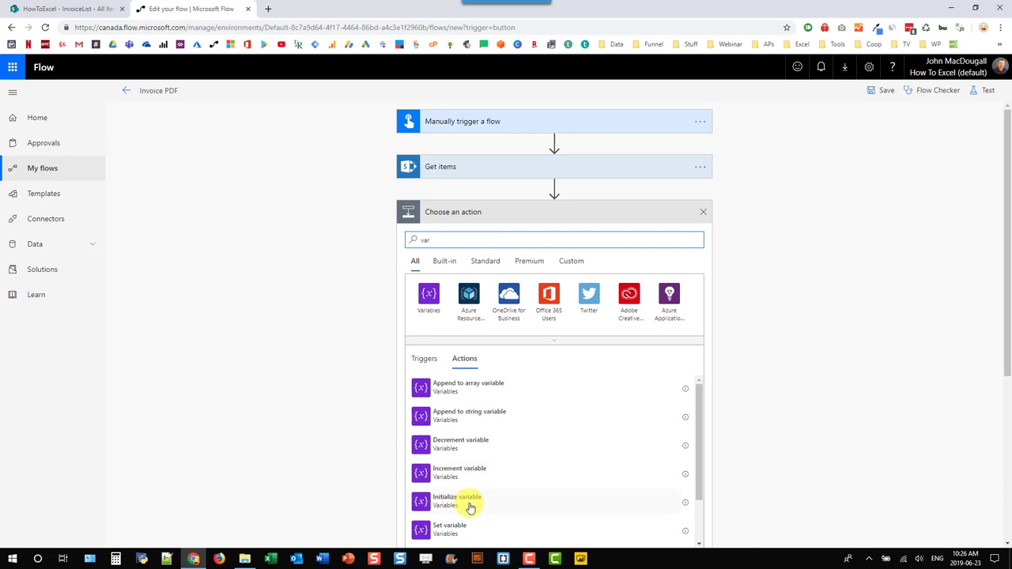
left_click(470, 504)
Name the new variable InvoiceItemsArrary and set its type to Array, leaving the initial value empty.
left_click(512, 234)
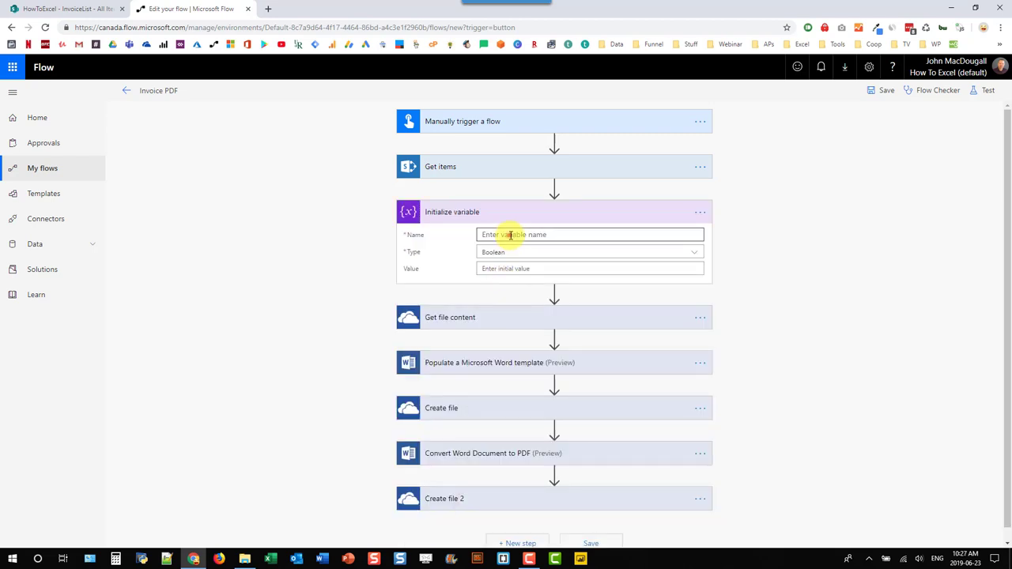
type("InvoiceItemsArray")
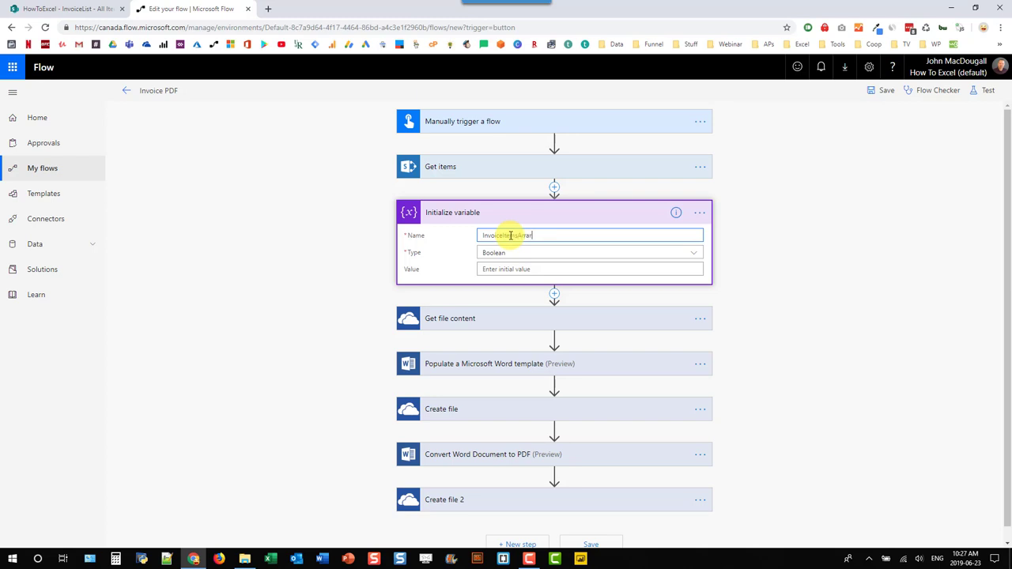
left_click(528, 252)
left_click(513, 351)
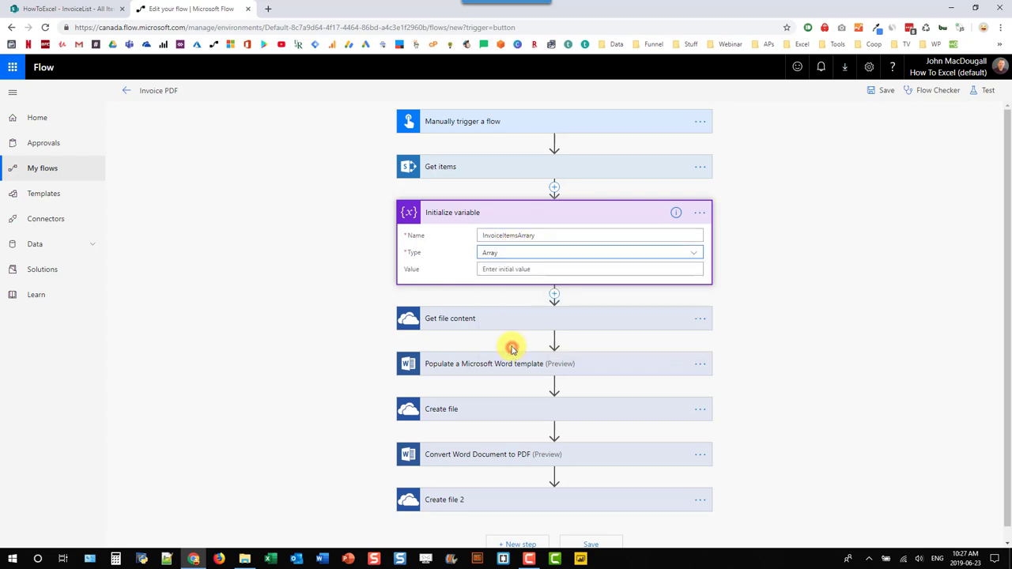
left_click(518, 265)
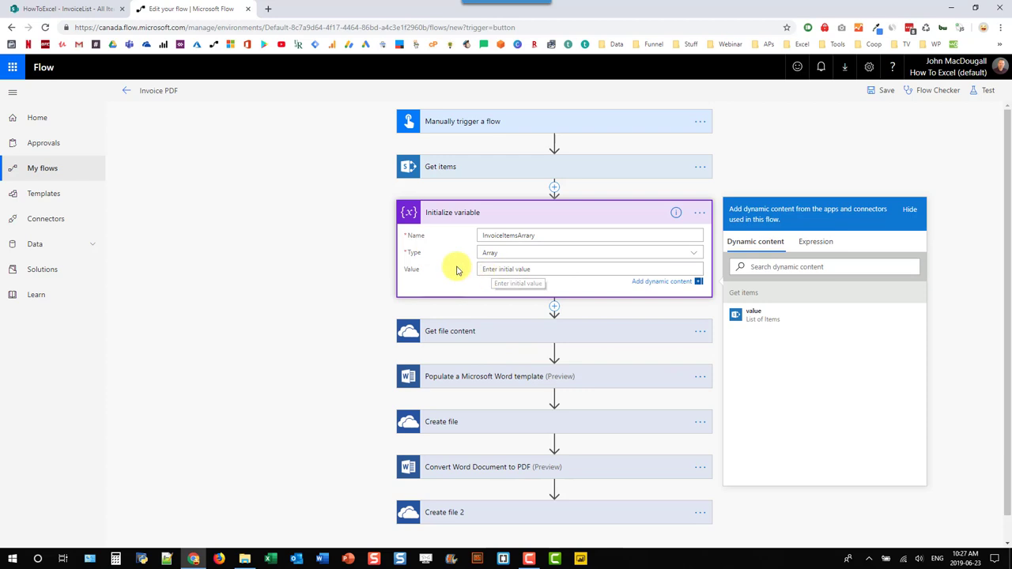
Add an Append to array variable action after Initialize variable and choose InvoiceItemsArrary as its variable name.
left_click(553, 307)
left_click(545, 320)
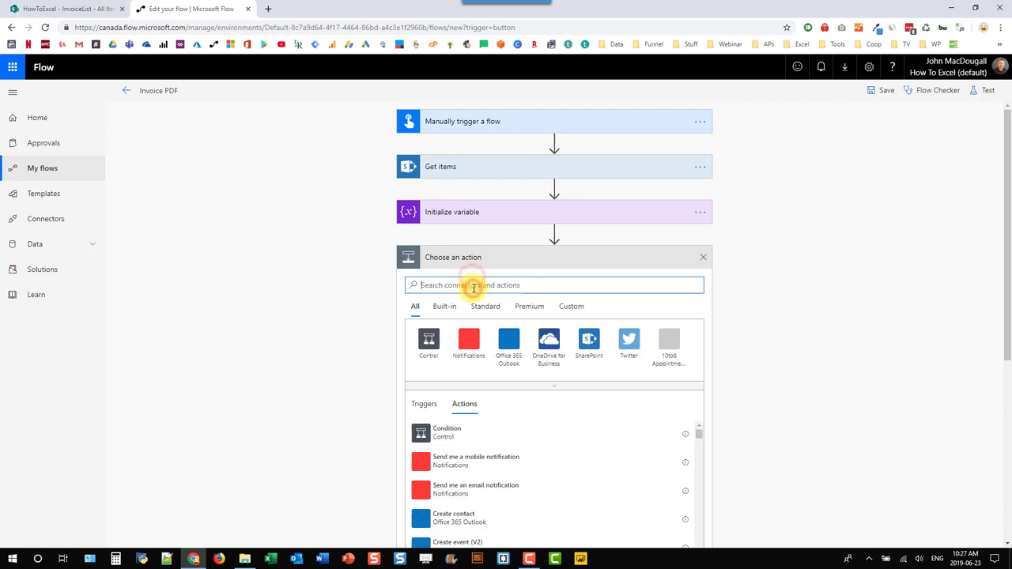
type("var")
scroll(477, 316, "down", 1)
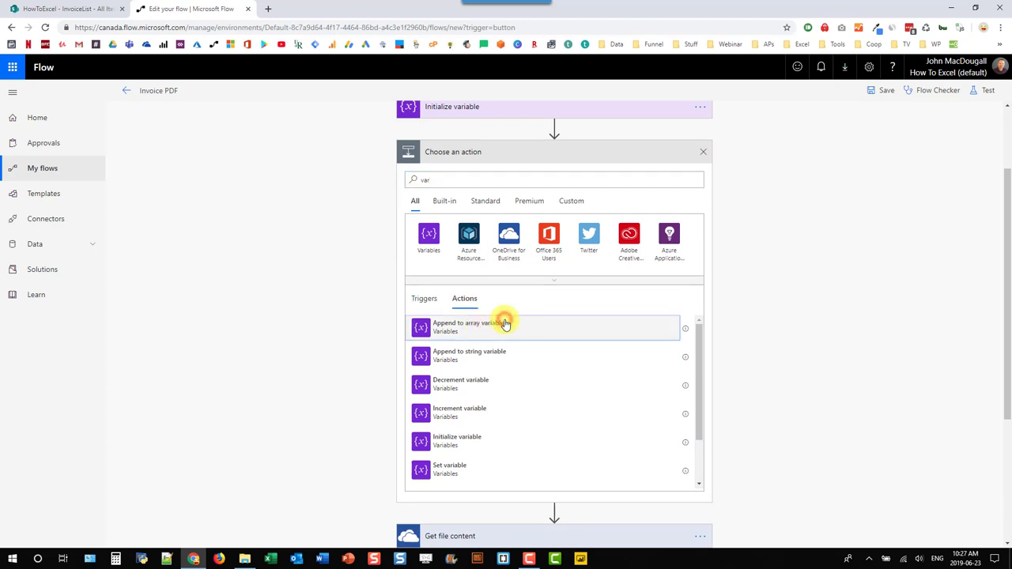
left_click(505, 324)
left_click(693, 237)
left_click(670, 238)
left_click(657, 274)
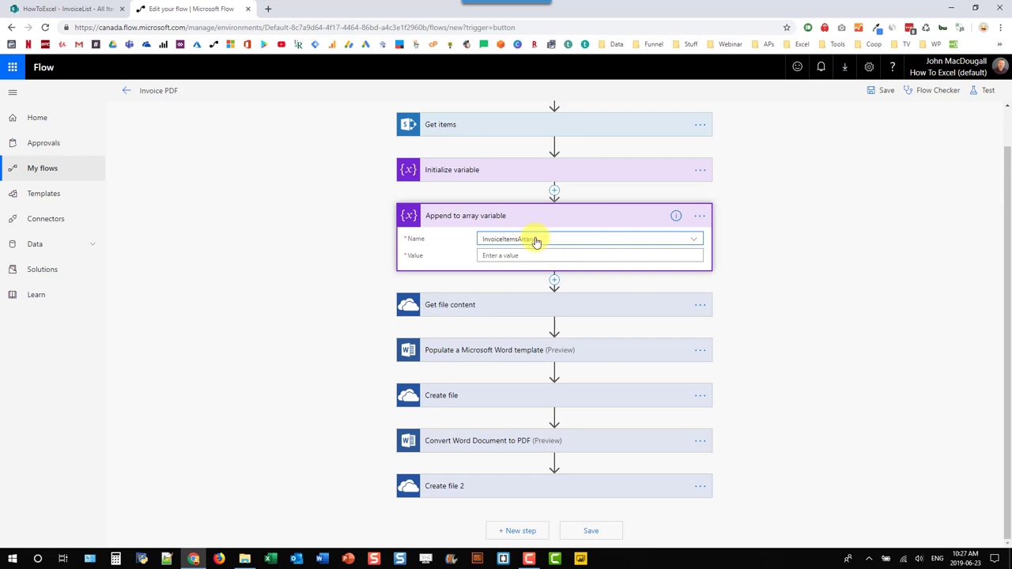
Insert an Apply to each control between the Initialize variable and Append to array variable actions.
scroll(534, 246, "up", 1)
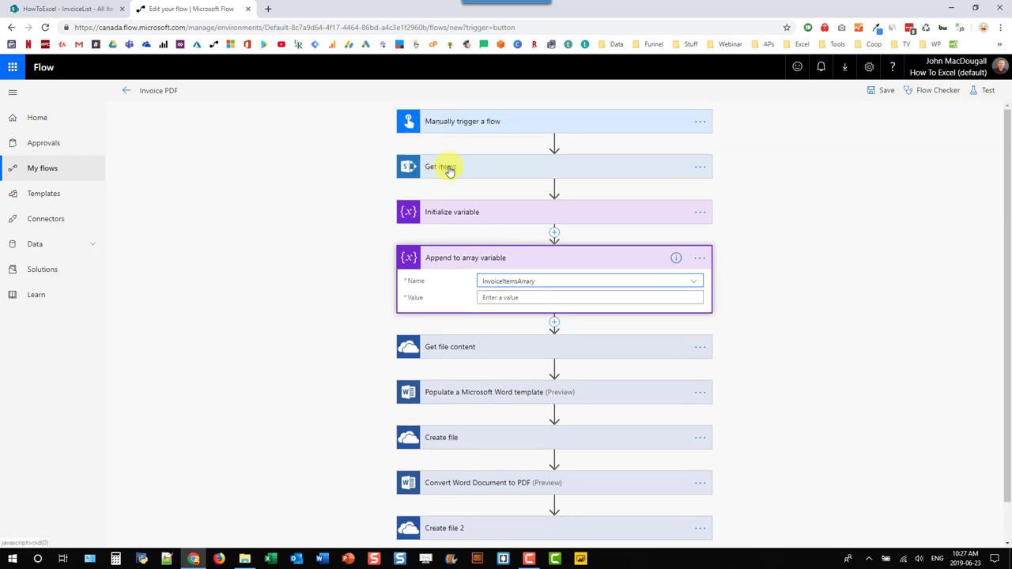
left_click(554, 231)
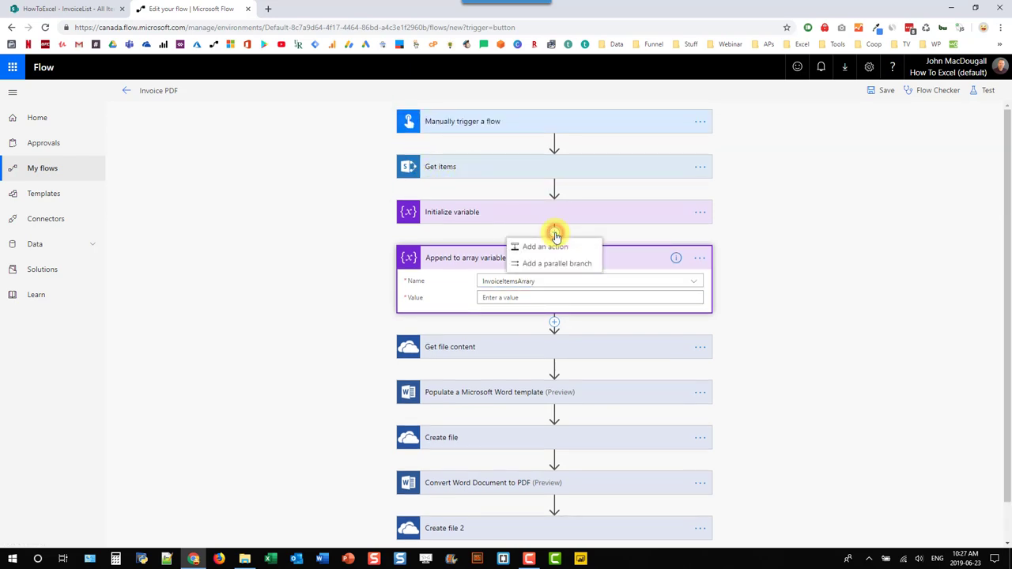
left_click(551, 251)
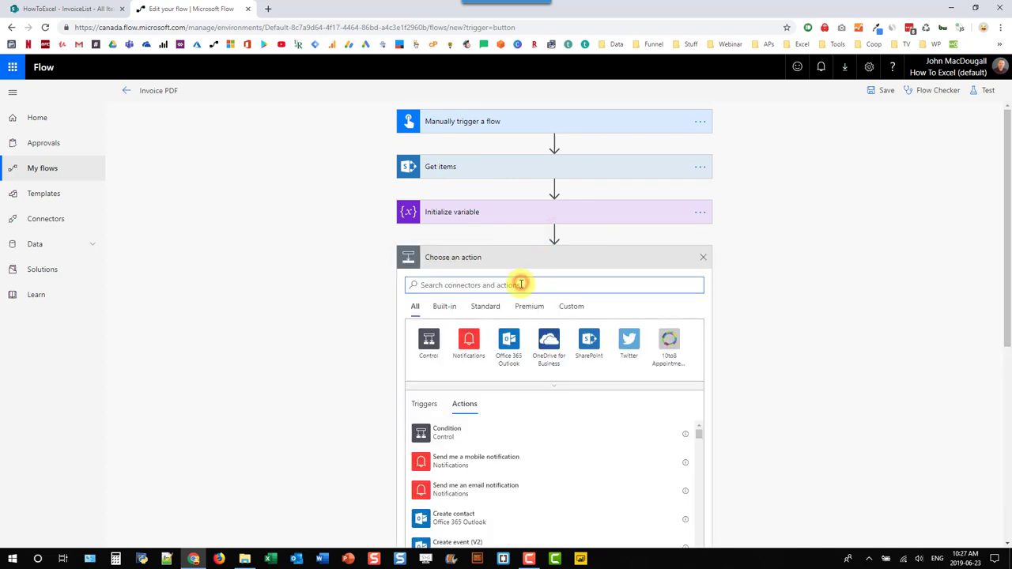
type("each")
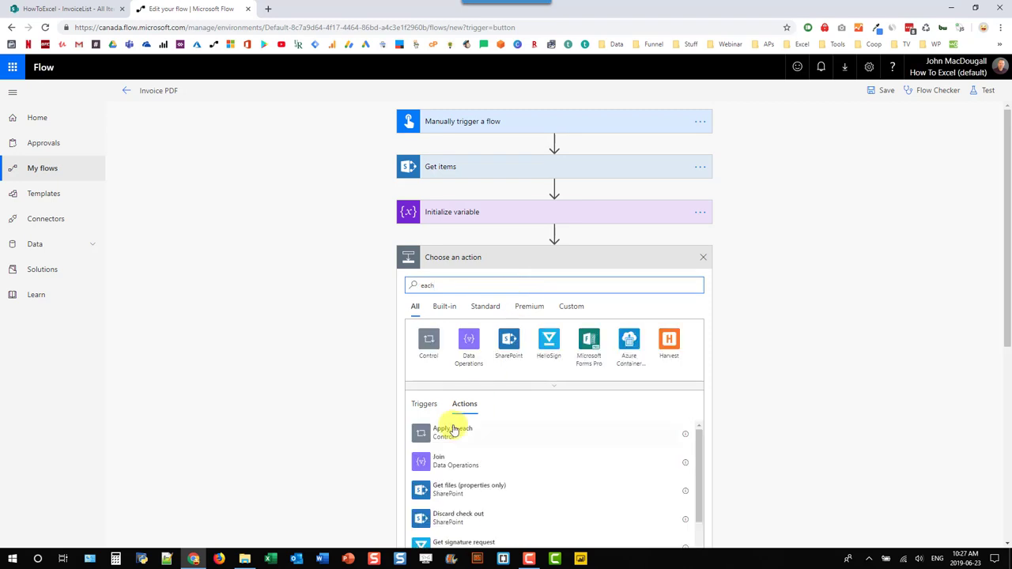
left_click(454, 431)
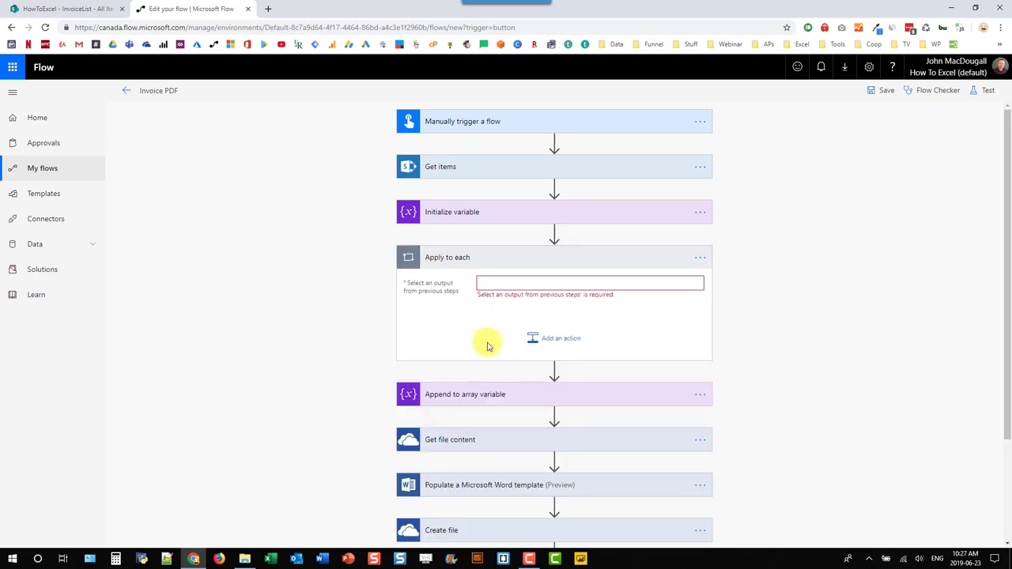
Move Append to array variable inside the Apply to each loop and set the loop's input to the Get items value.
left_click_drag(493, 393, 498, 318)
left_click(508, 284)
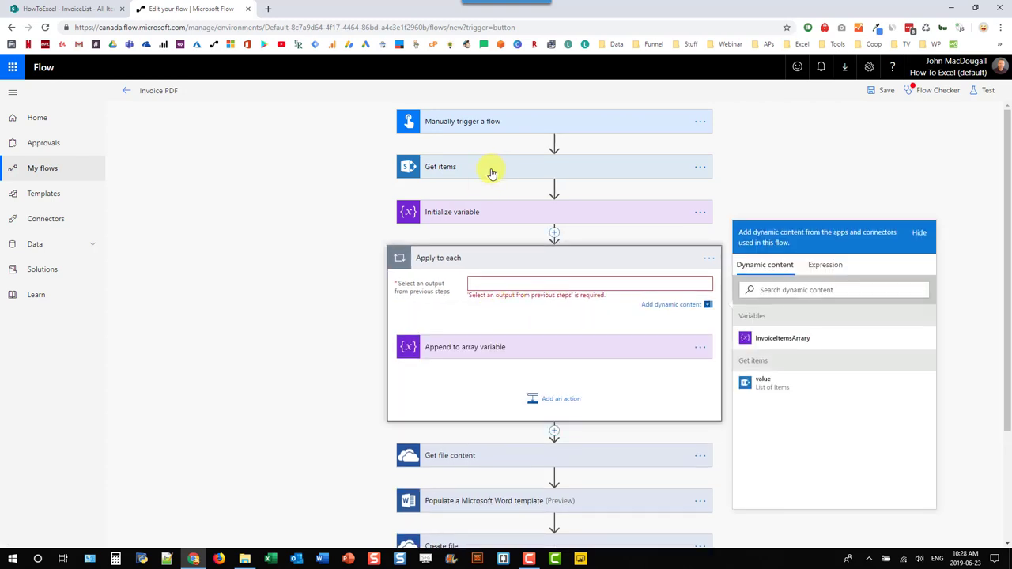
left_click(762, 382)
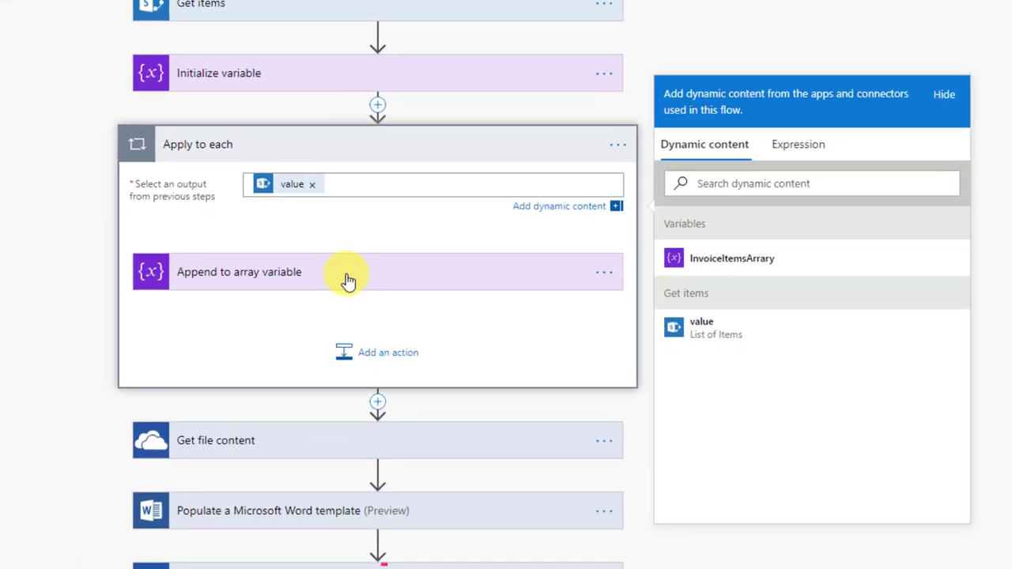
In the Append to array variable value, enter a multi-line JSON object in braces with the key "ItemDescription":.
left_click(439, 308)
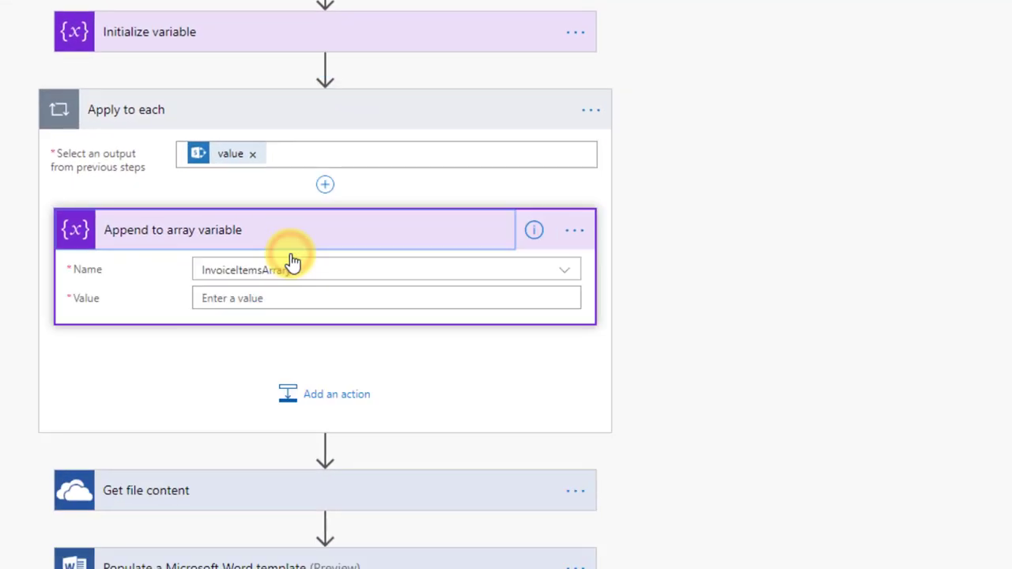
left_click(249, 299)
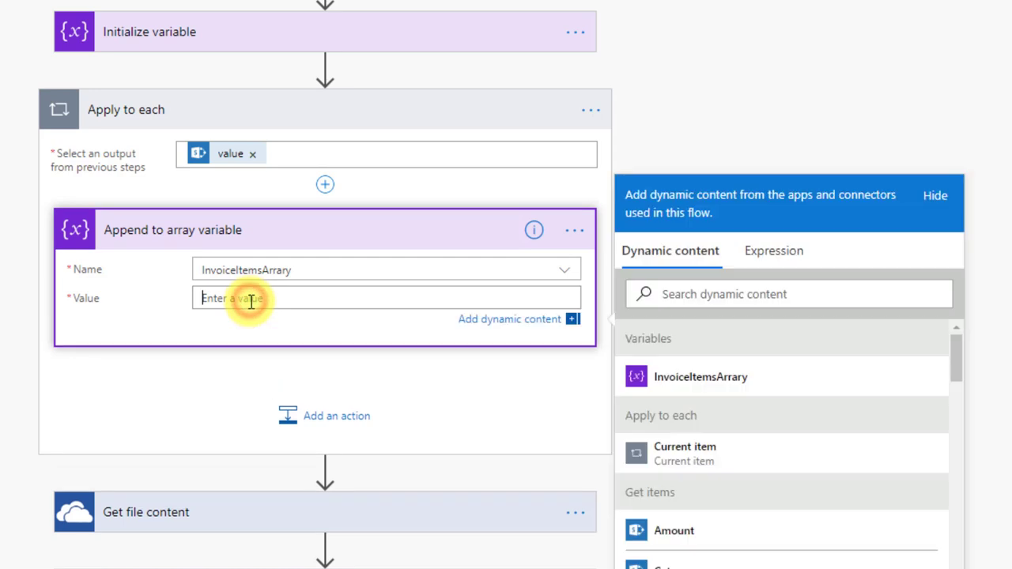
type("{}")
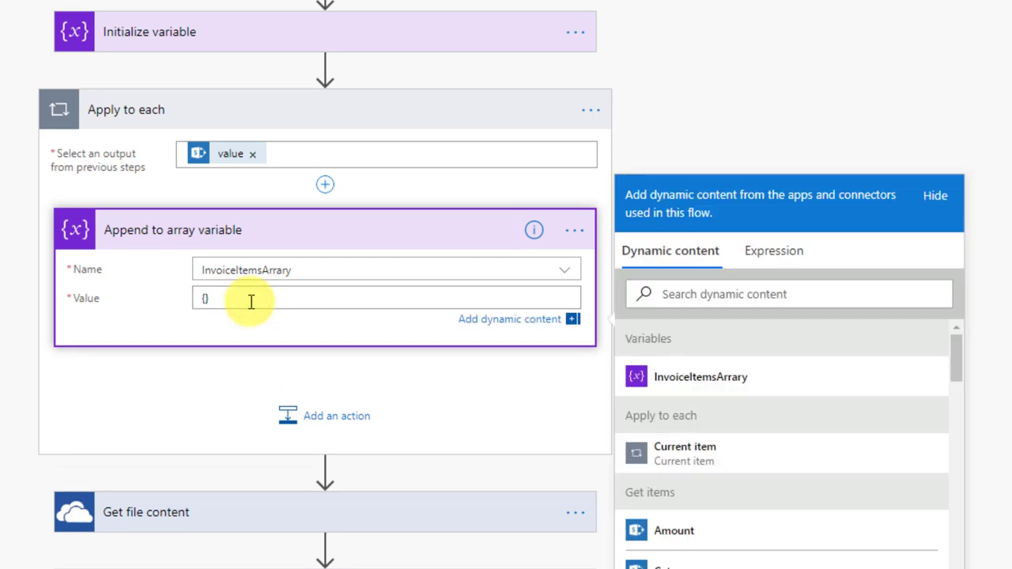
key("Return")
key("Return")
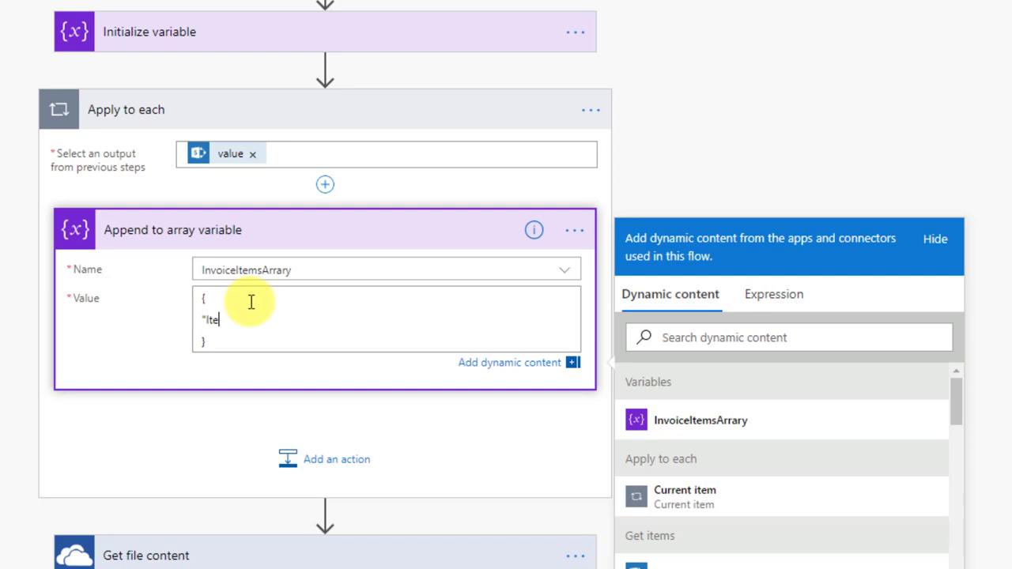
type("Description\":")
Insert the Product dynamic content from Get items as the value of the ItemDescription key.
scroll(716, 442, "down", 3)
scroll(756, 420, "up", 2)
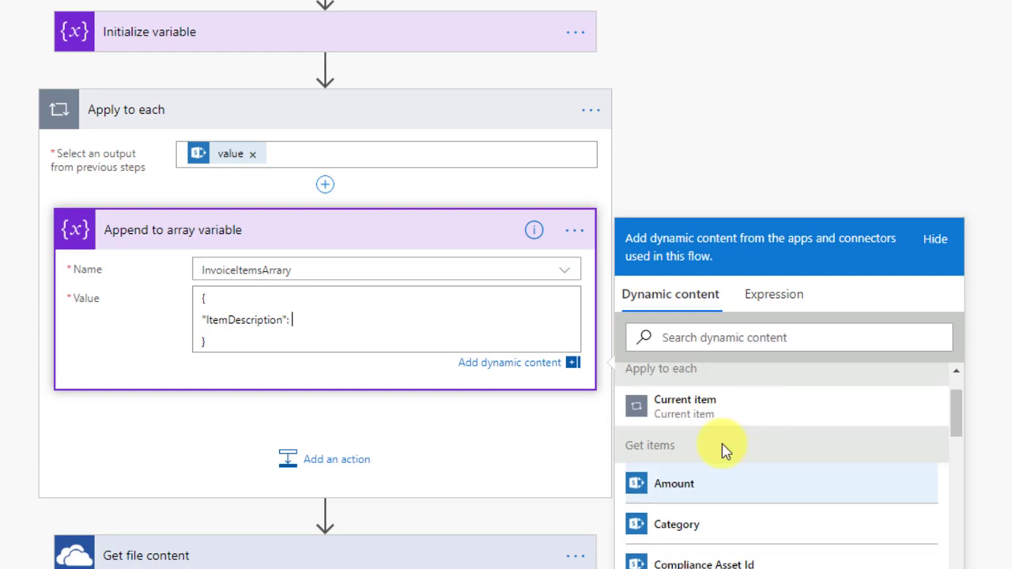
scroll(724, 490, "down", 3)
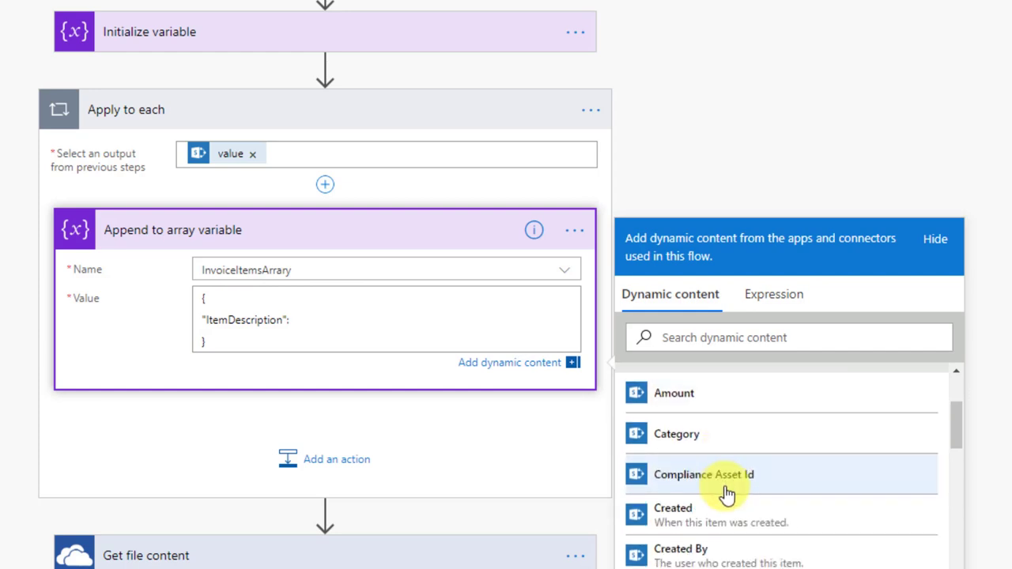
scroll(725, 493, "down", 5)
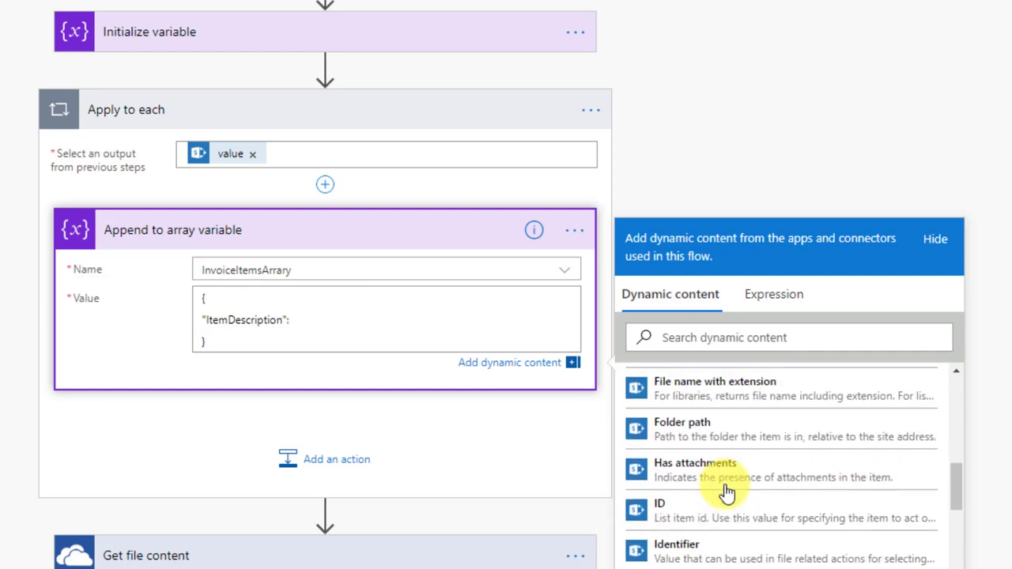
scroll(725, 493, "down", 6)
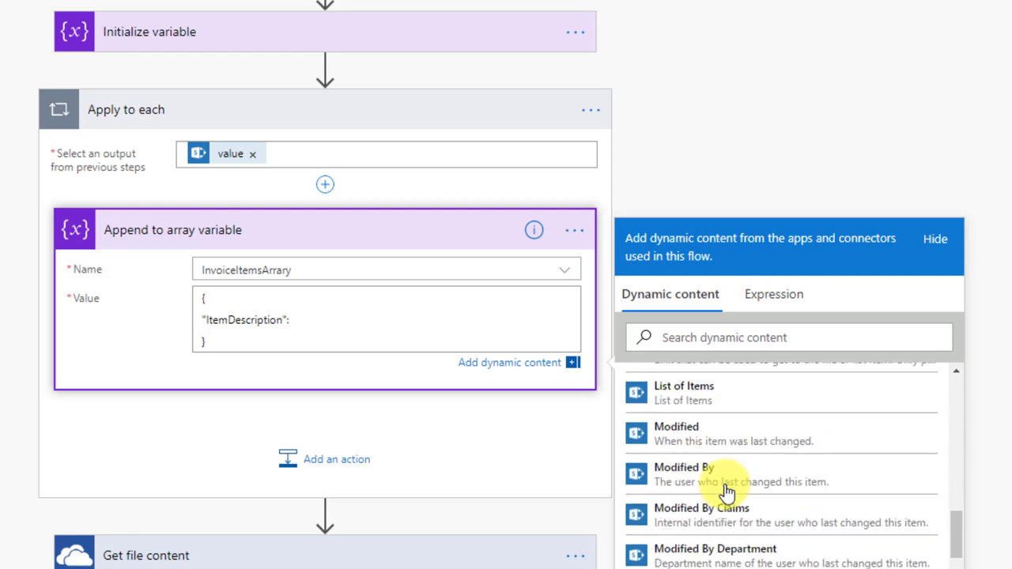
scroll(725, 492, "down", 5)
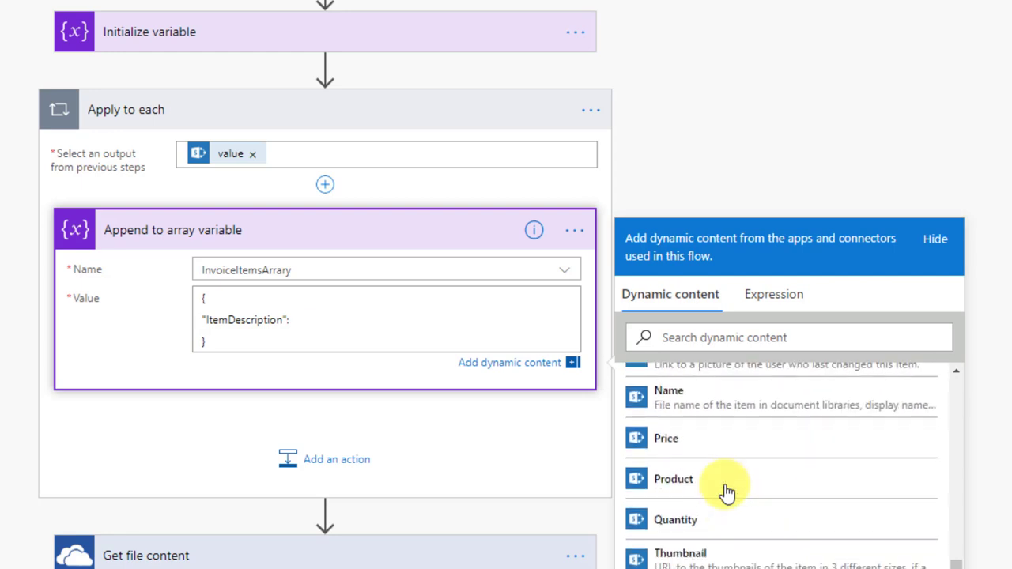
left_click(720, 482)
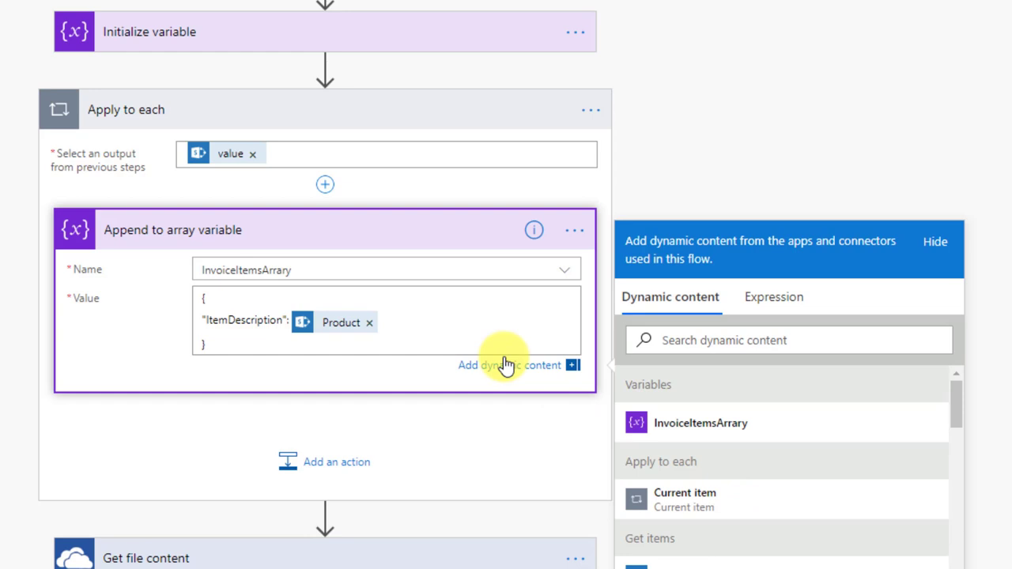
Add a comma and a second line to the JSON object with the key "ItemAmount": and the Amount dynamic content.
left_click(401, 321)
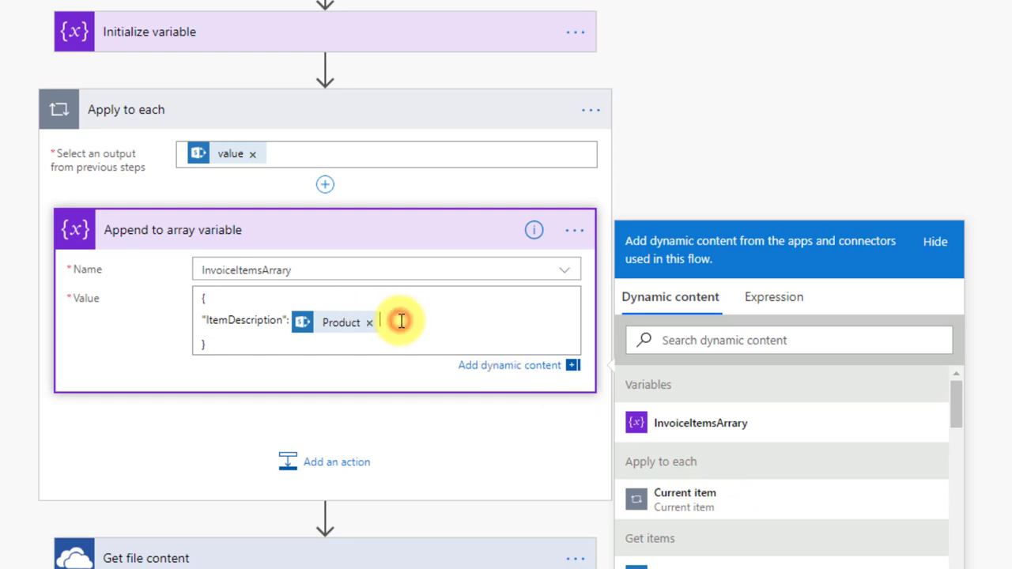
type(",")
key("Return")
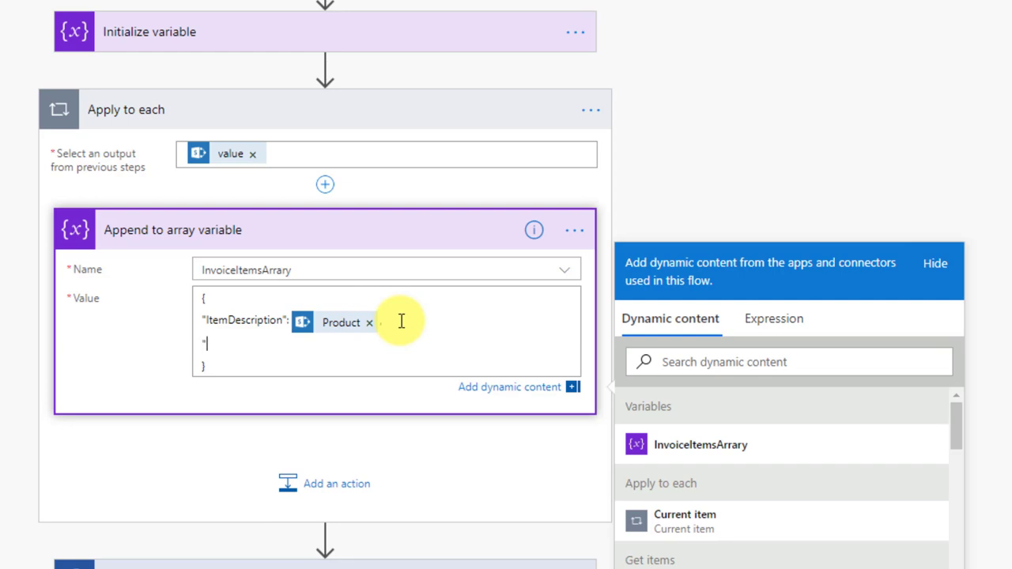
type("\"ItemAmount\":")
scroll(701, 517, "down", 1)
left_click(707, 513)
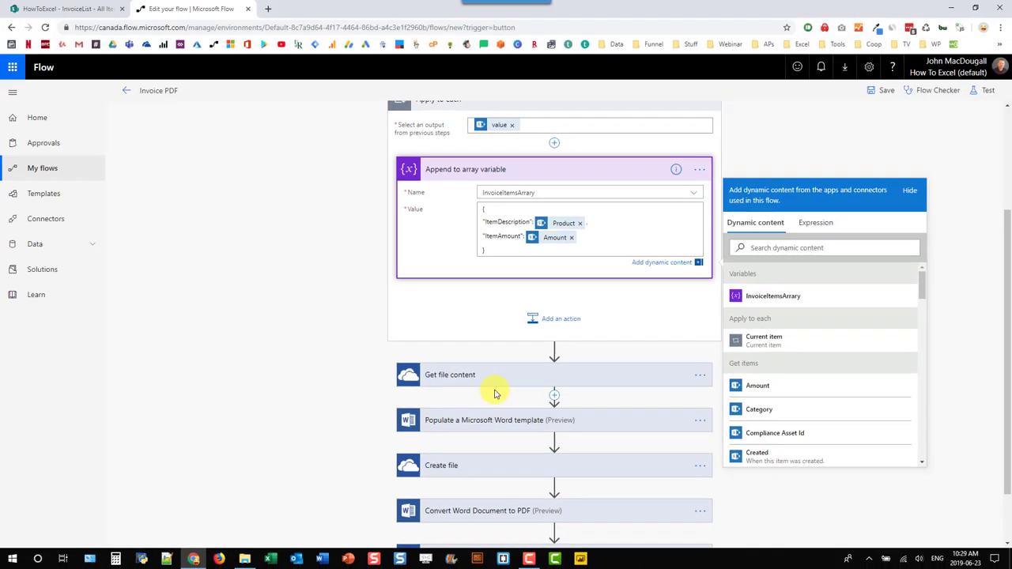
Expand Populate a Microsoft Word template and set its InvoiceItems field to the InvoiceItemsArrary variable.
left_click(492, 419)
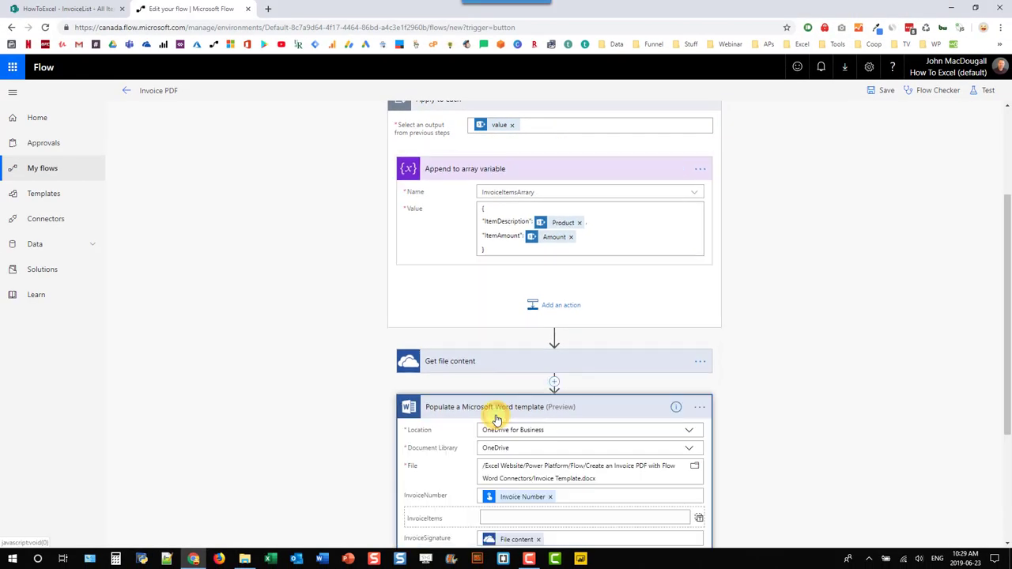
scroll(509, 395, "down", 2)
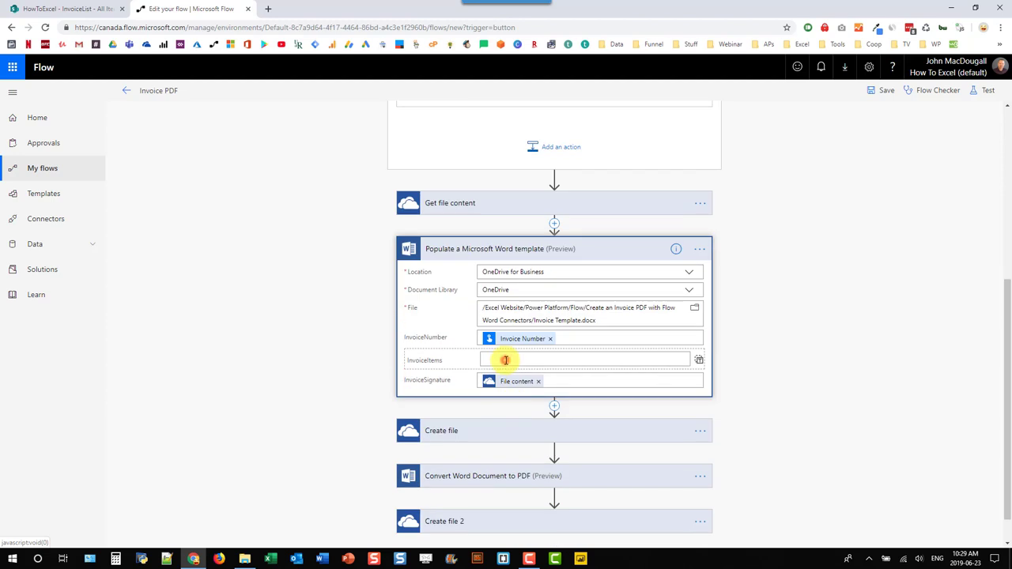
left_click(505, 359)
left_click(766, 409)
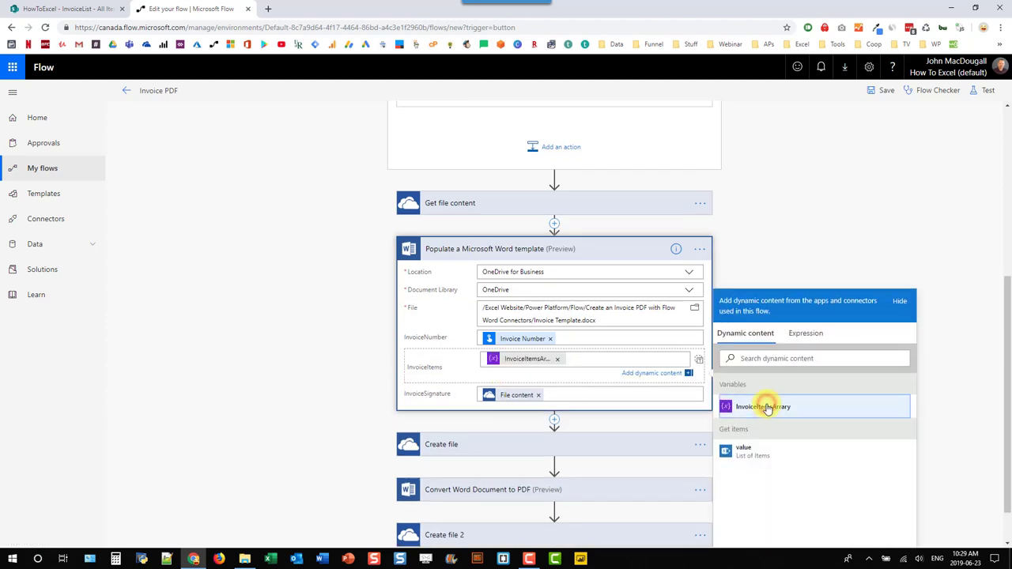
Save the Invoice PDF flow and test it by performing the trigger action with invoice number 000007.
left_click(882, 91)
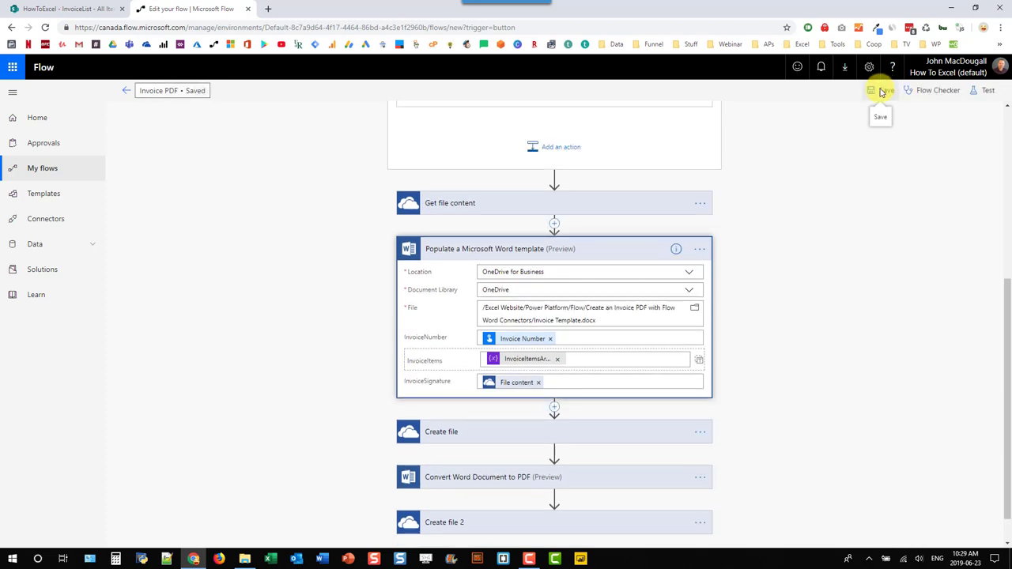
left_click(983, 91)
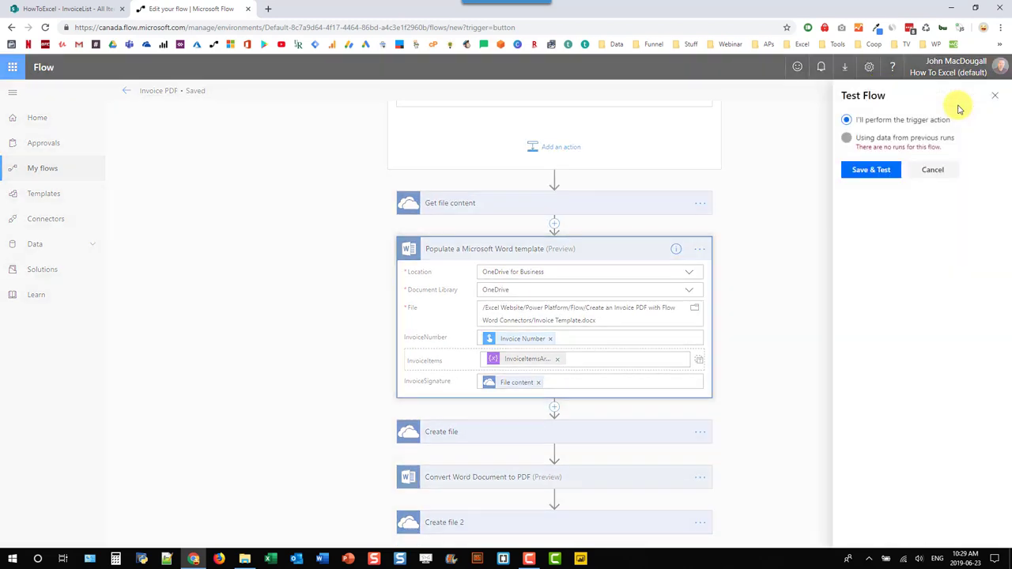
left_click(861, 172)
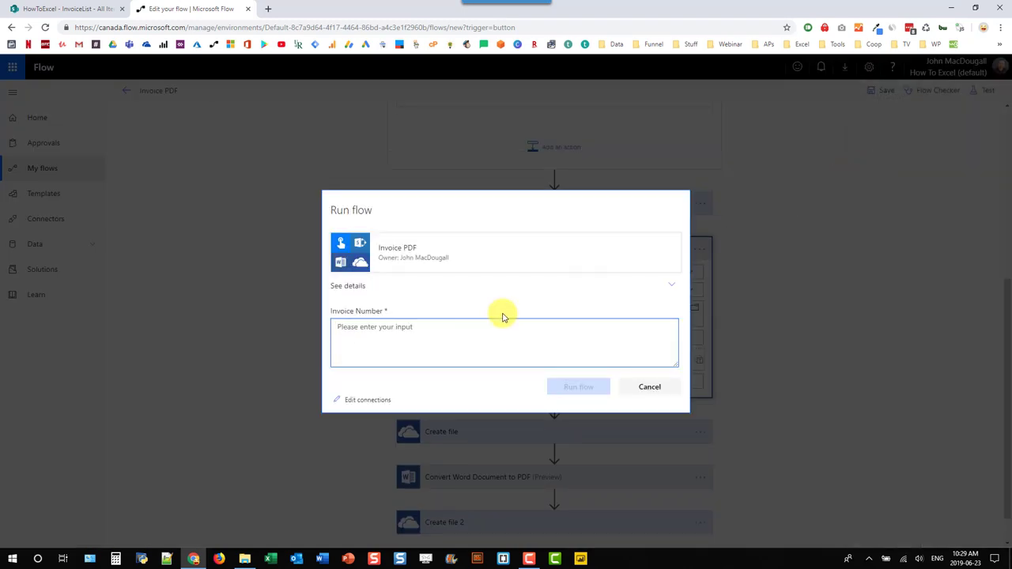
type("000007")
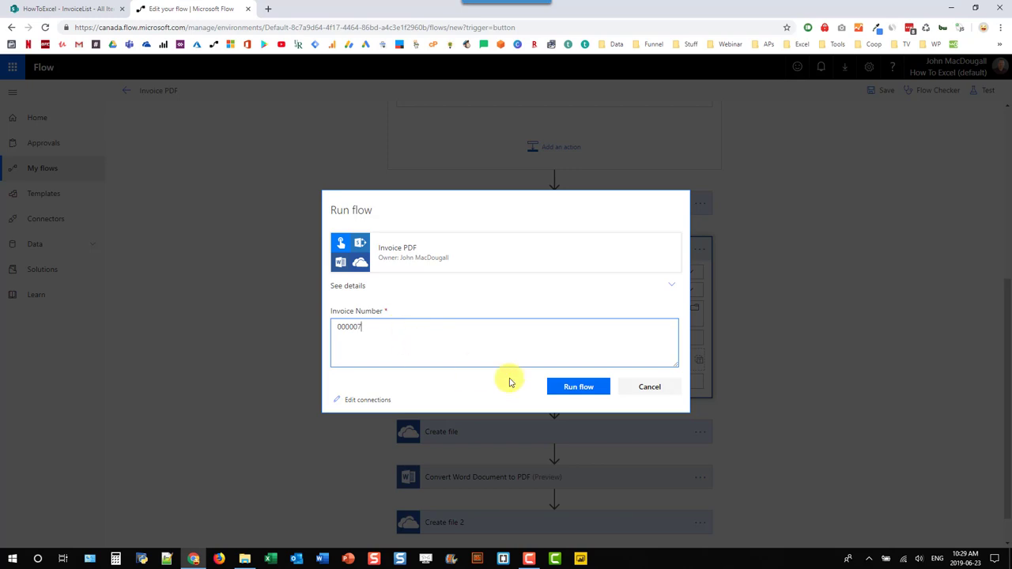
left_click(569, 387)
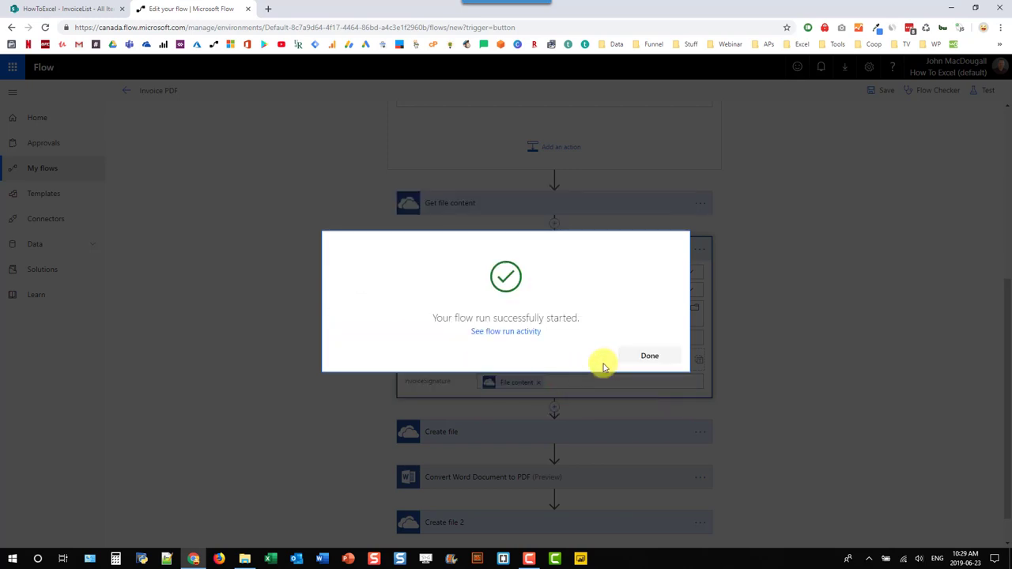
left_click(632, 356)
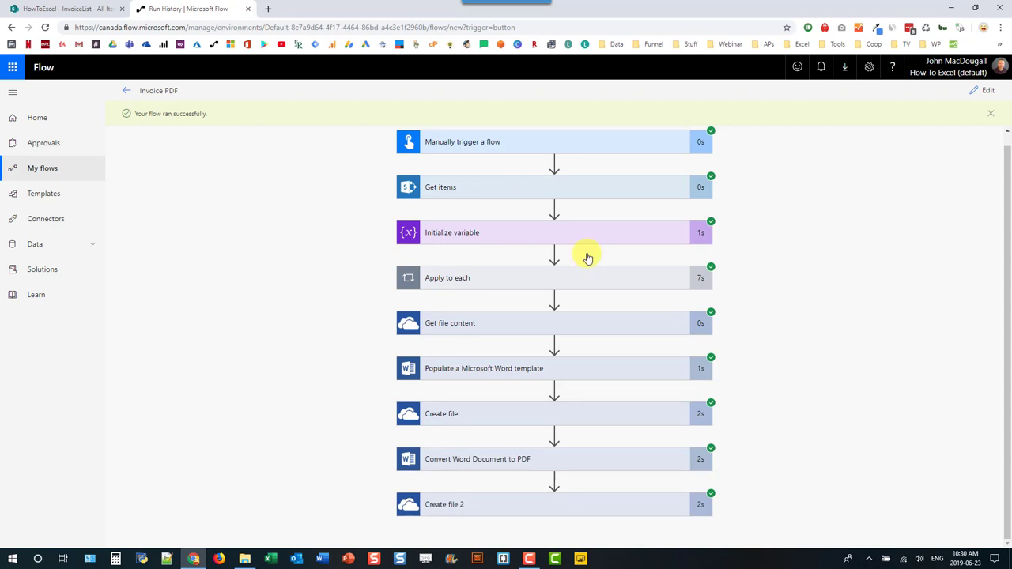
Open Invoice.pdf from the project folder in File Explorer and examine its invoice number, line items and signature across both pages.
left_click(246, 559)
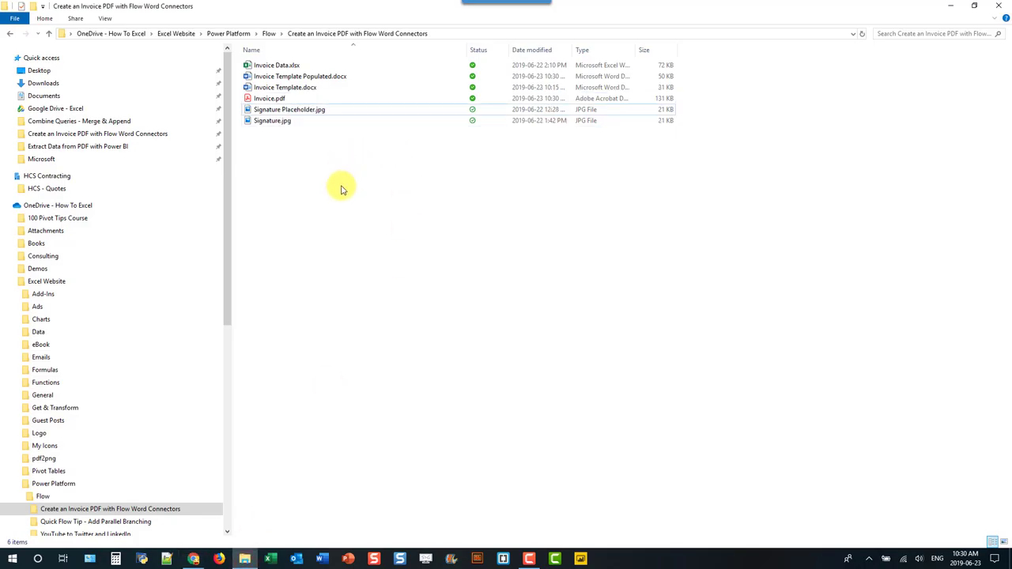
left_click(297, 100)
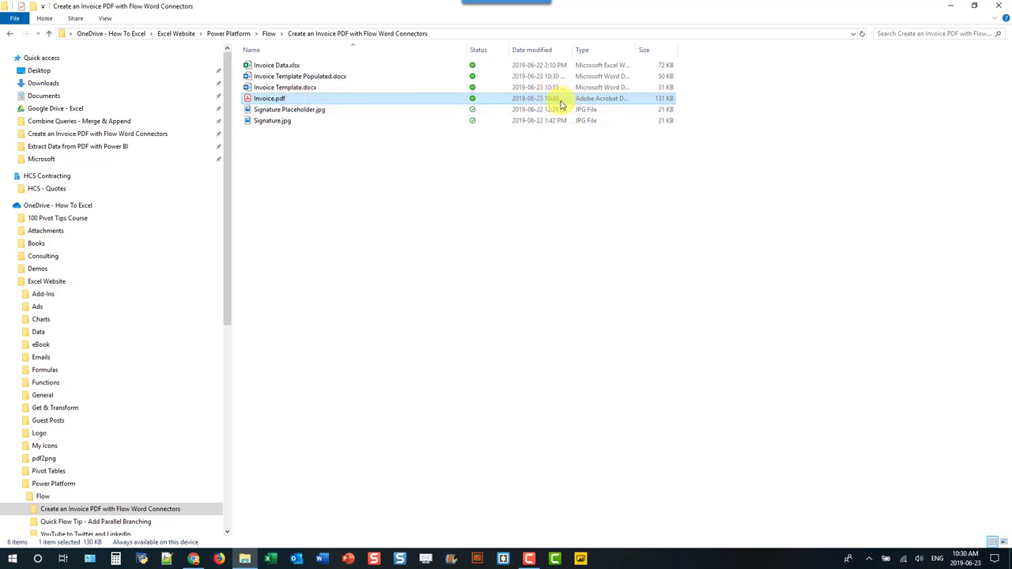
double_click(292, 99)
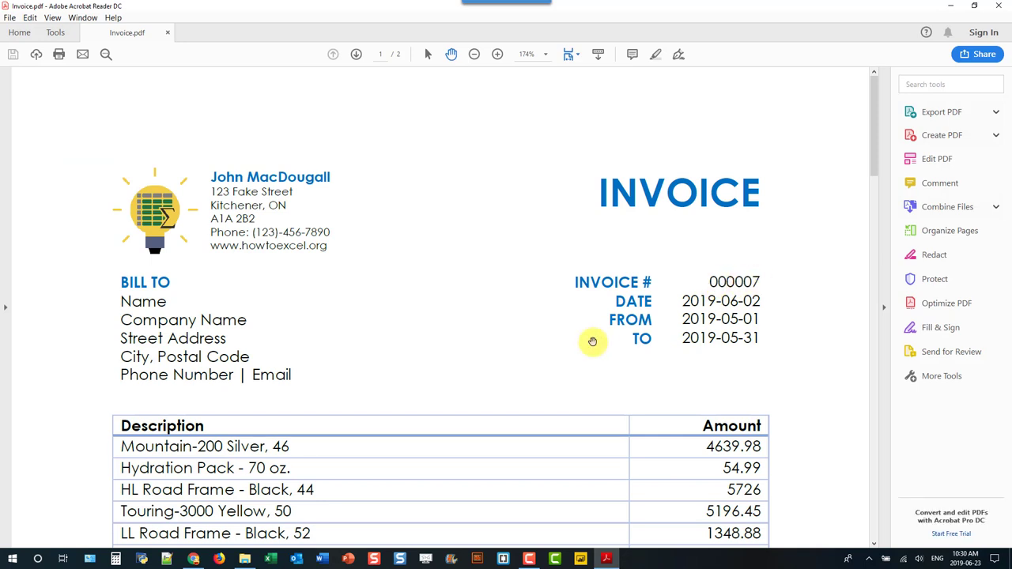
scroll(592, 336, "down", 3)
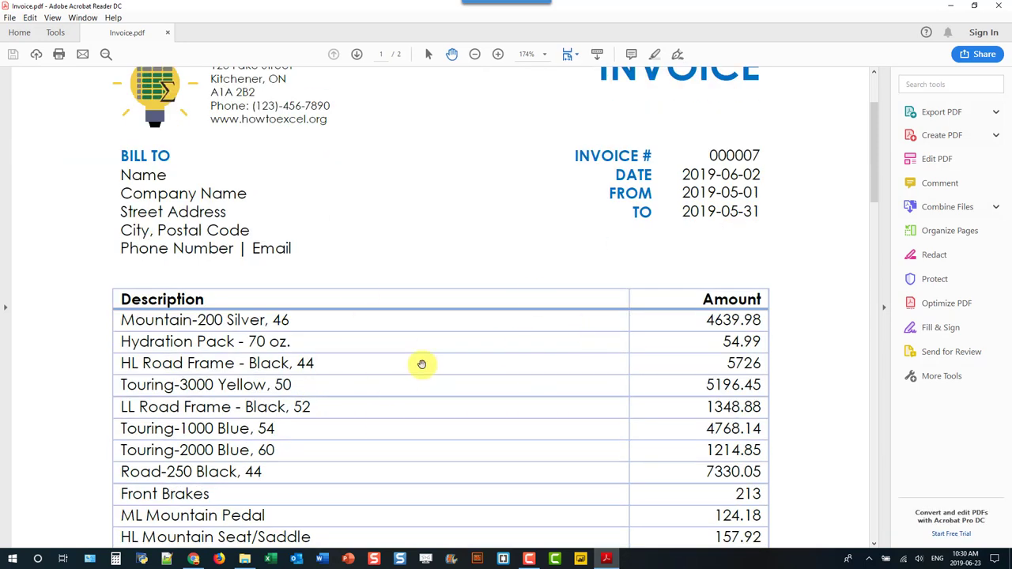
scroll(417, 366, "down", 10)
scroll(420, 363, "down", 6)
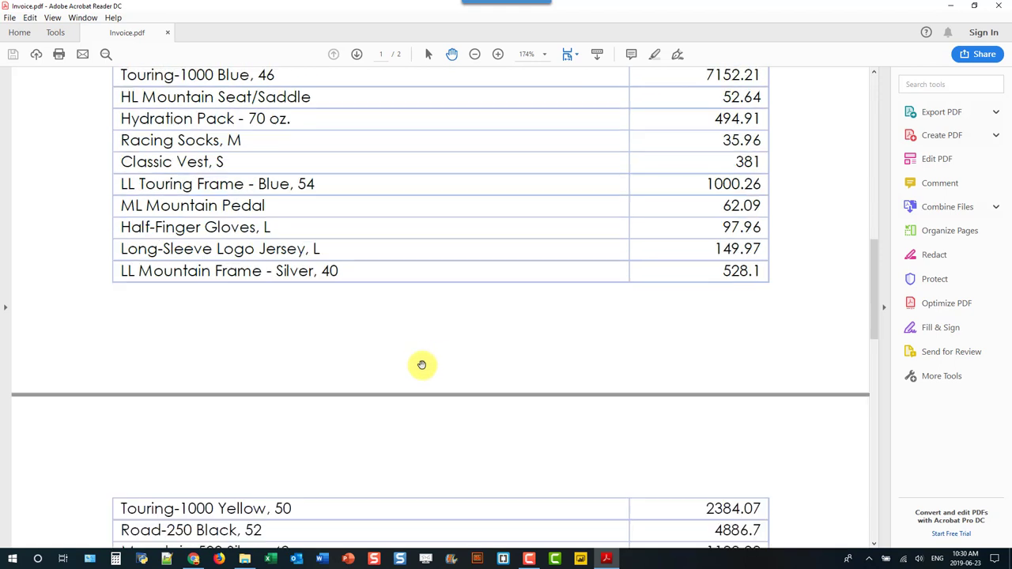
scroll(419, 358, "down", 4)
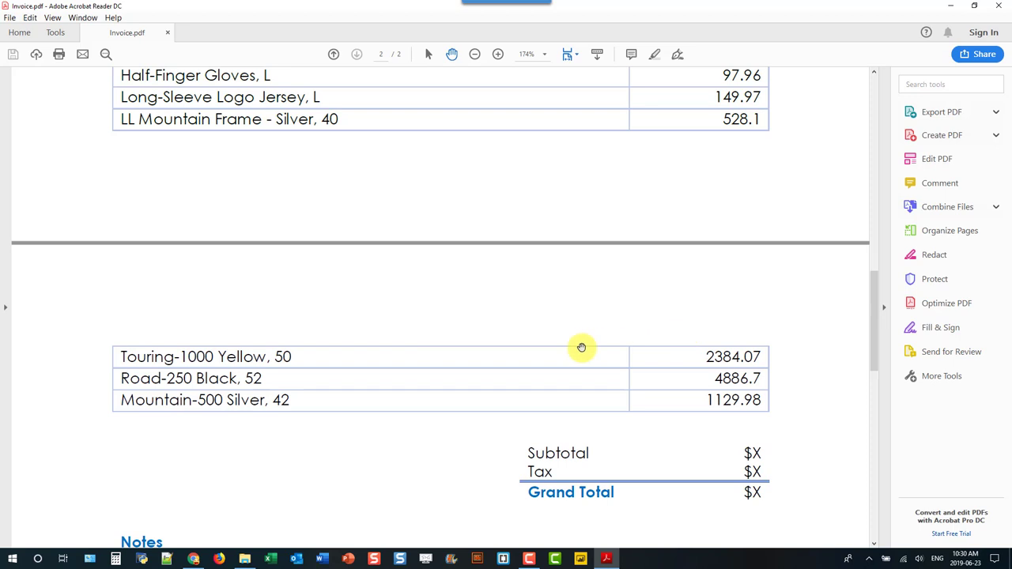
scroll(475, 334, "down", 4)
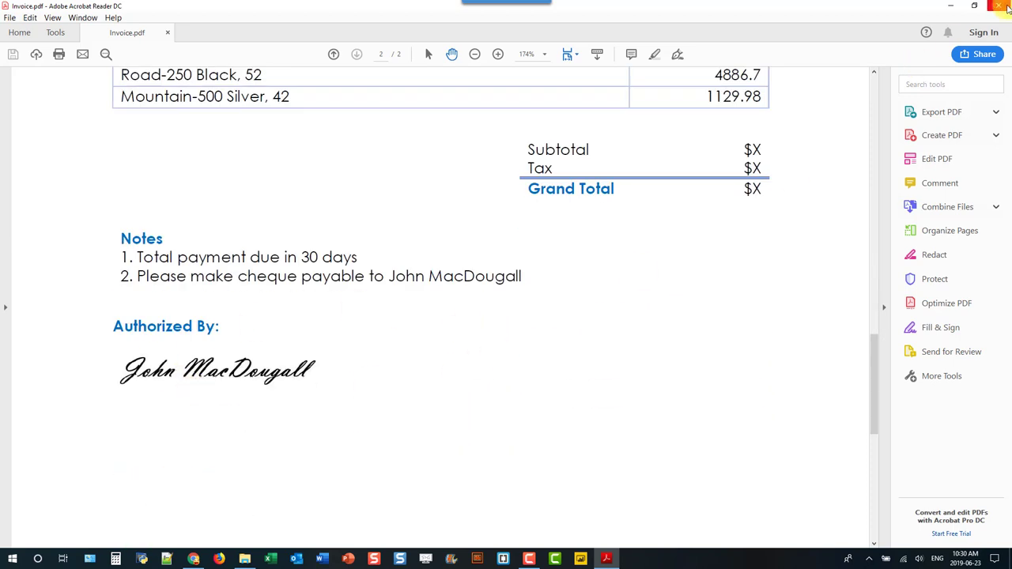
left_click(999, 6)
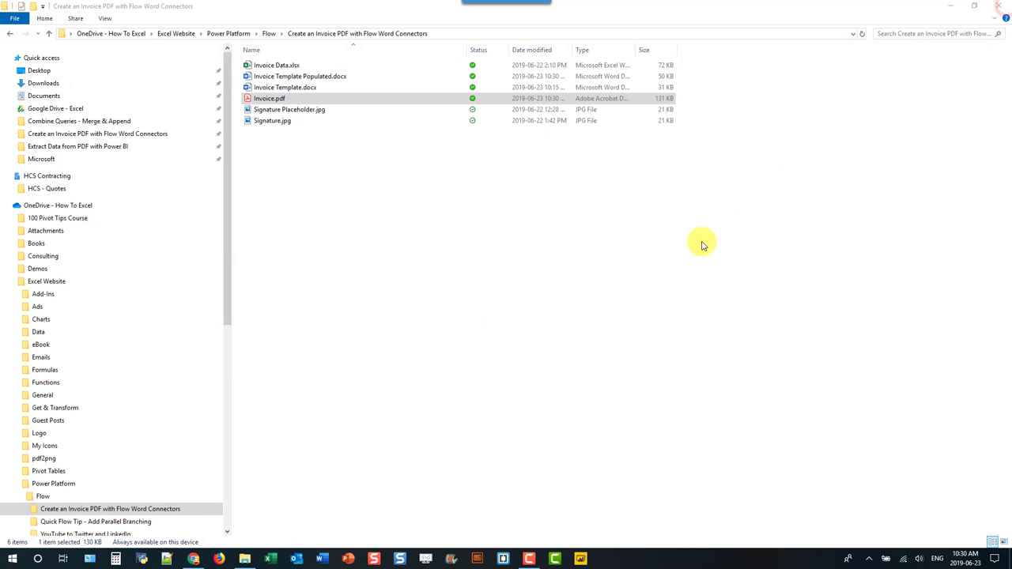
Open Invoice Template.docx in Word and set the Description and Amount row of the line-item table to repeat as a header row.
left_click(245, 558)
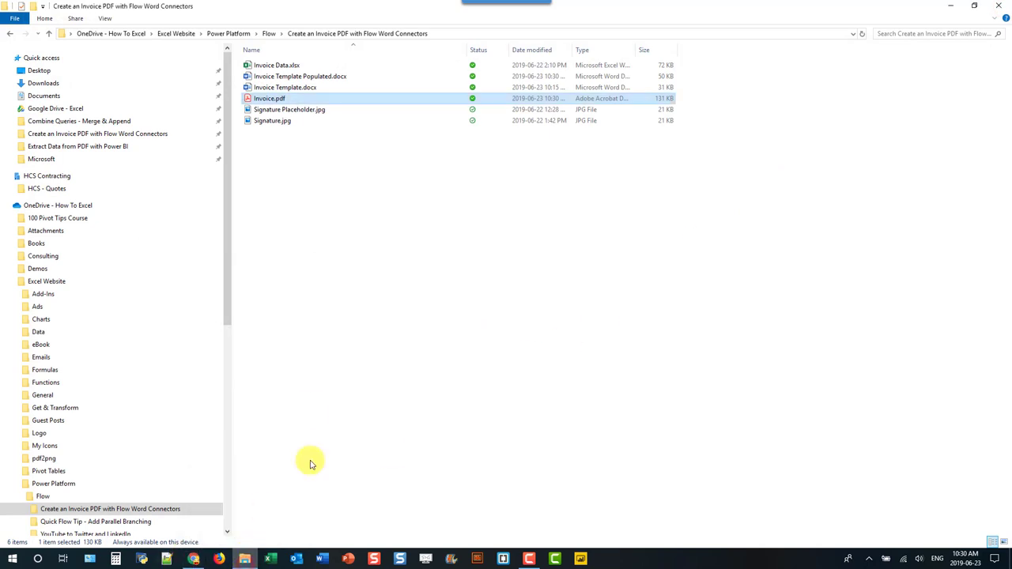
left_click(290, 90)
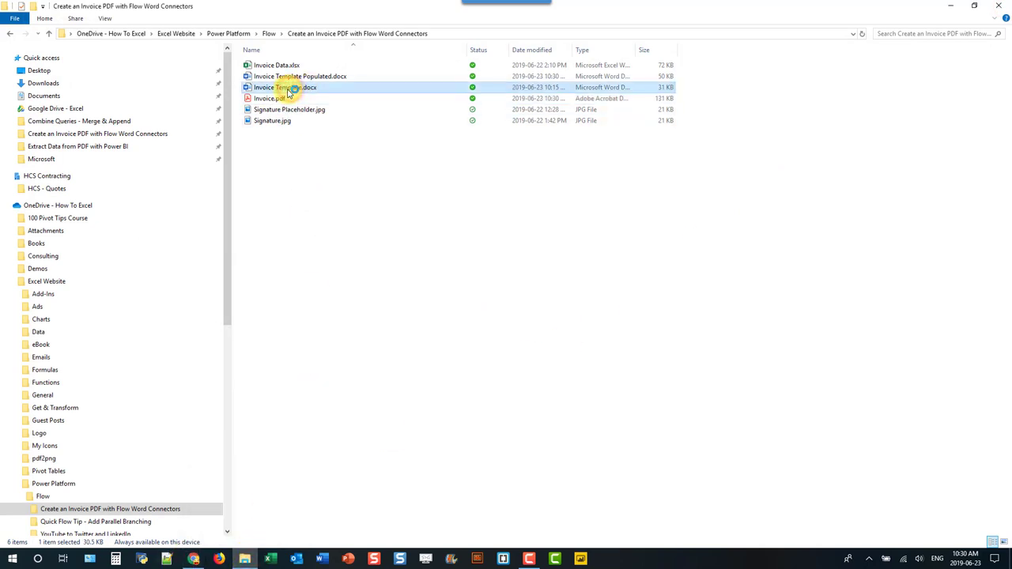
double_click(289, 90)
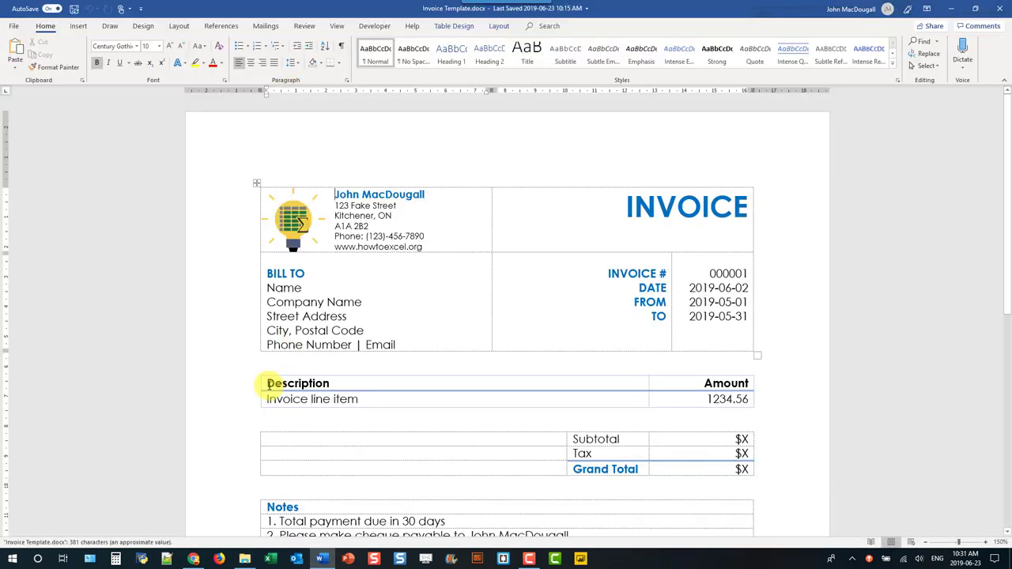
left_click_drag(269, 384, 726, 384)
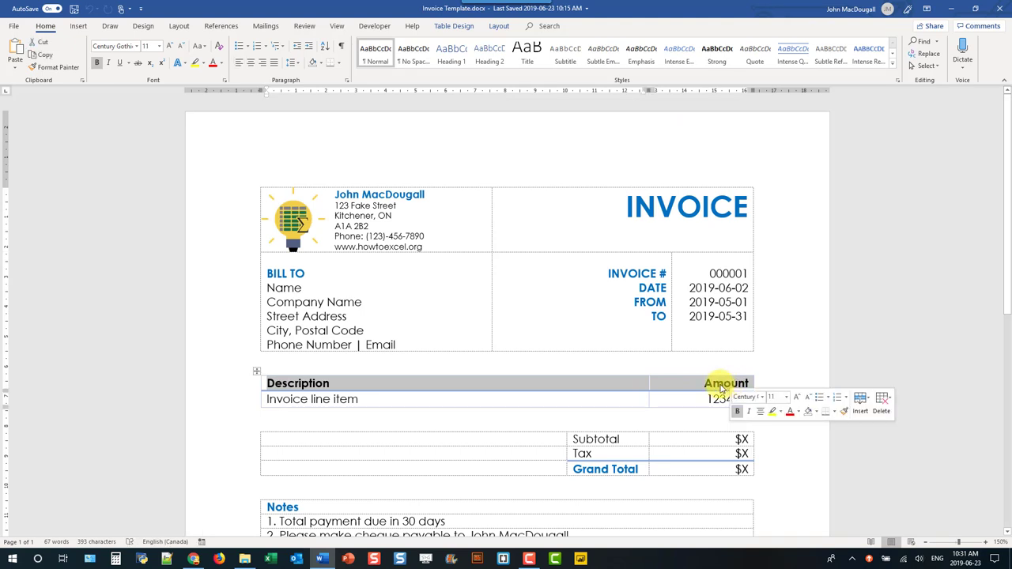
left_click(457, 27)
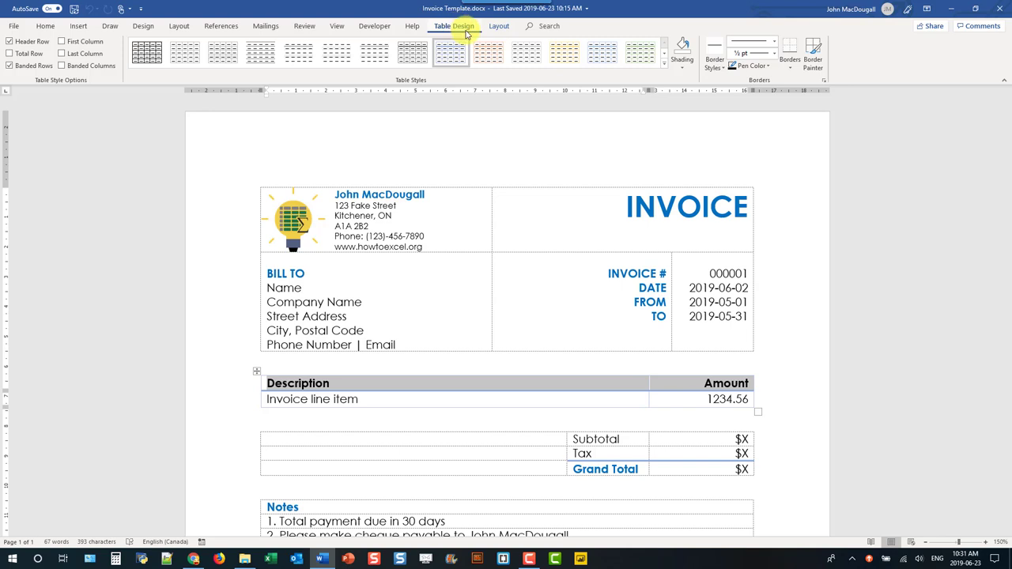
left_click(499, 27)
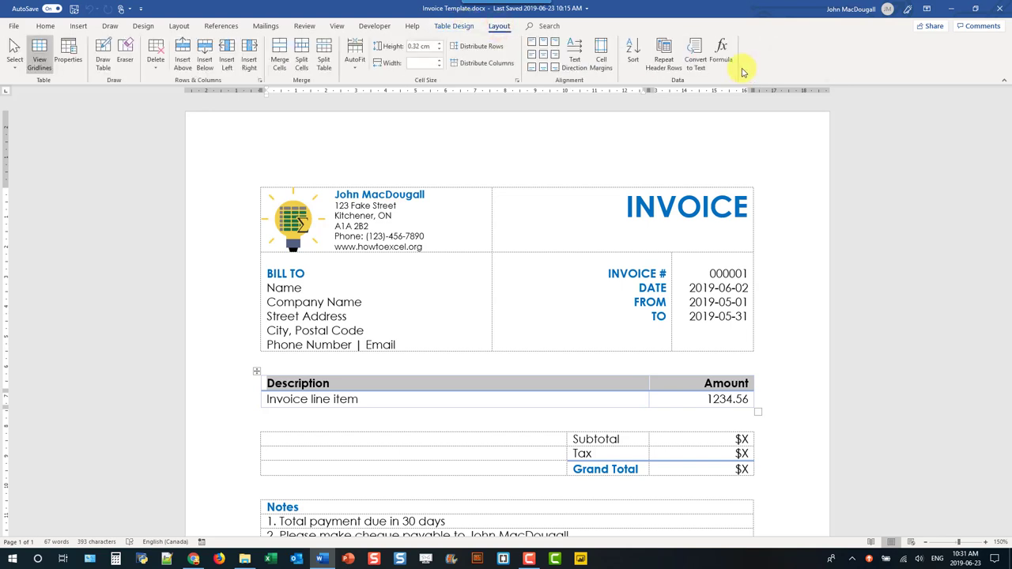
left_click(673, 71)
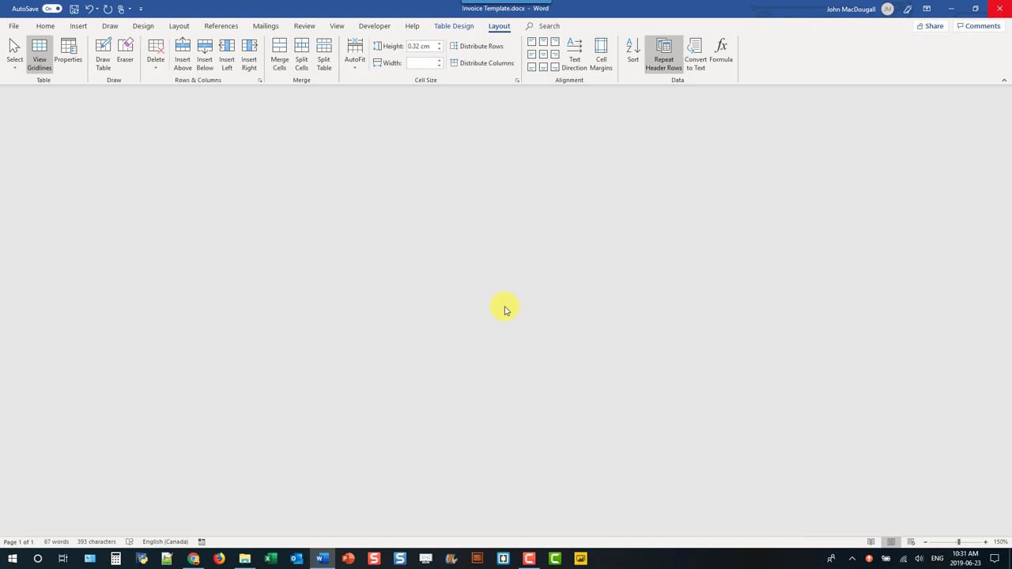
Return to the flow in Chrome and retest it with the most recent run's data, ending at the project folder in File Explorer.
left_click(193, 558)
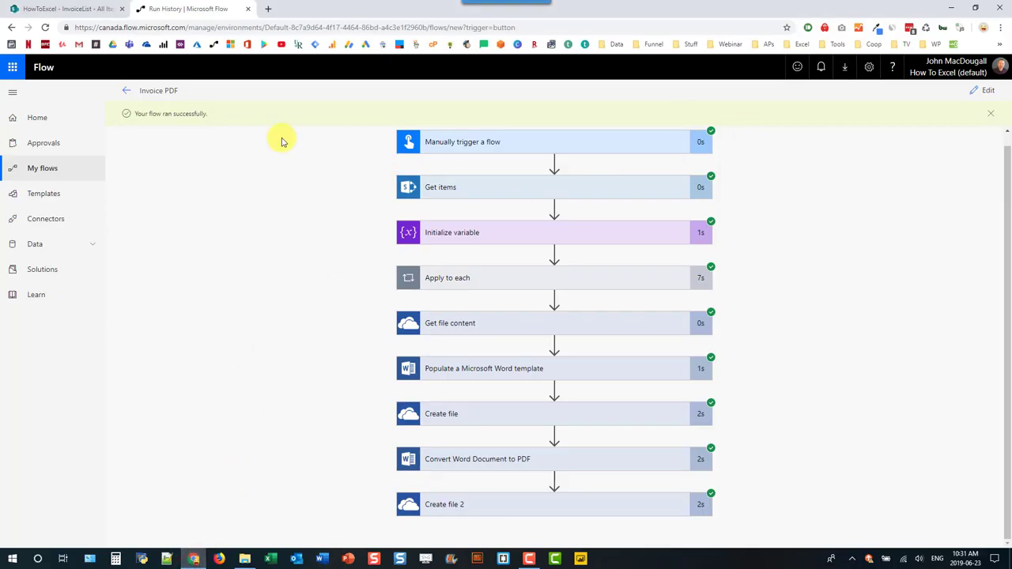
left_click(974, 94)
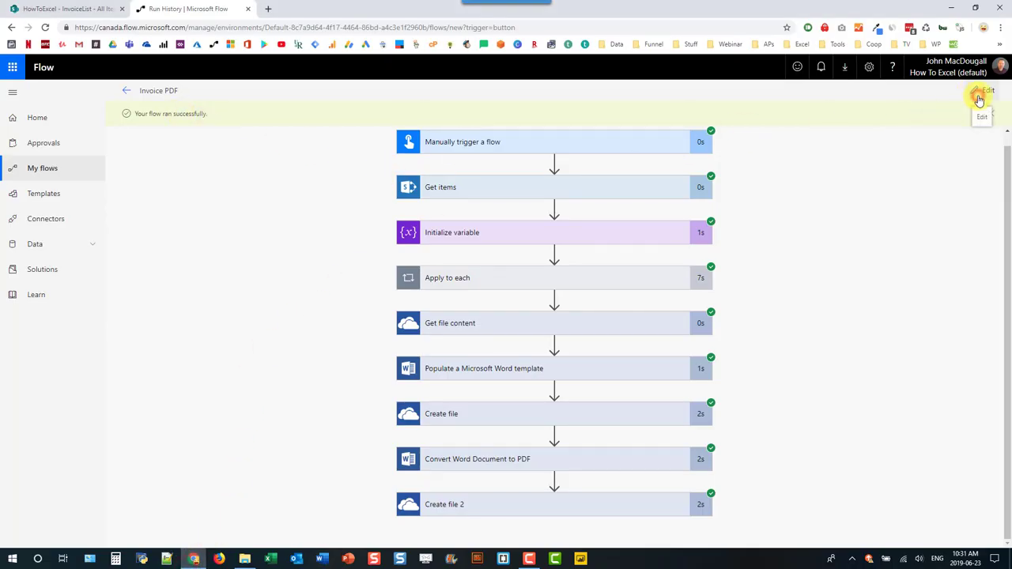
left_click(980, 91)
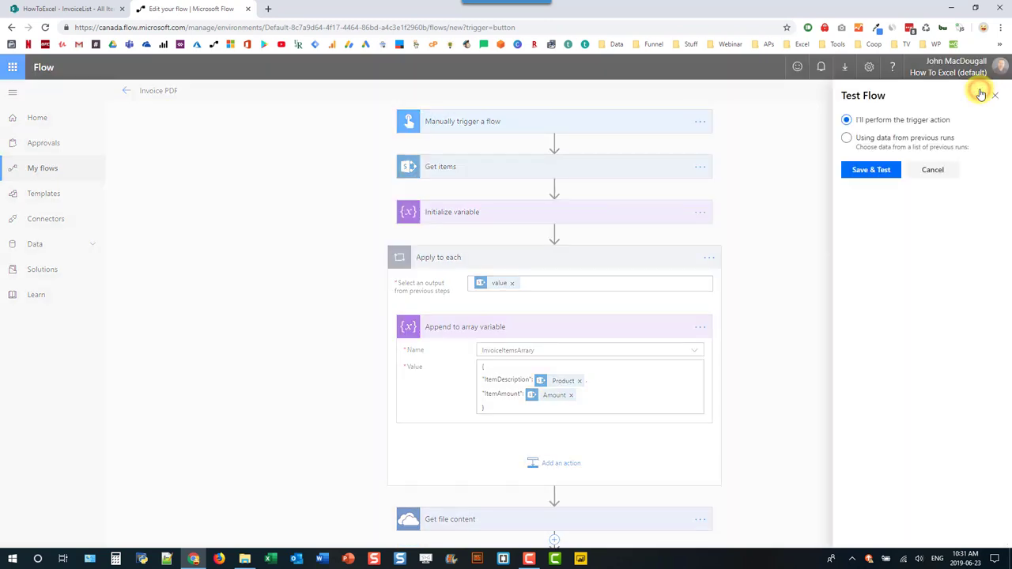
left_click(846, 140)
left_click(850, 167)
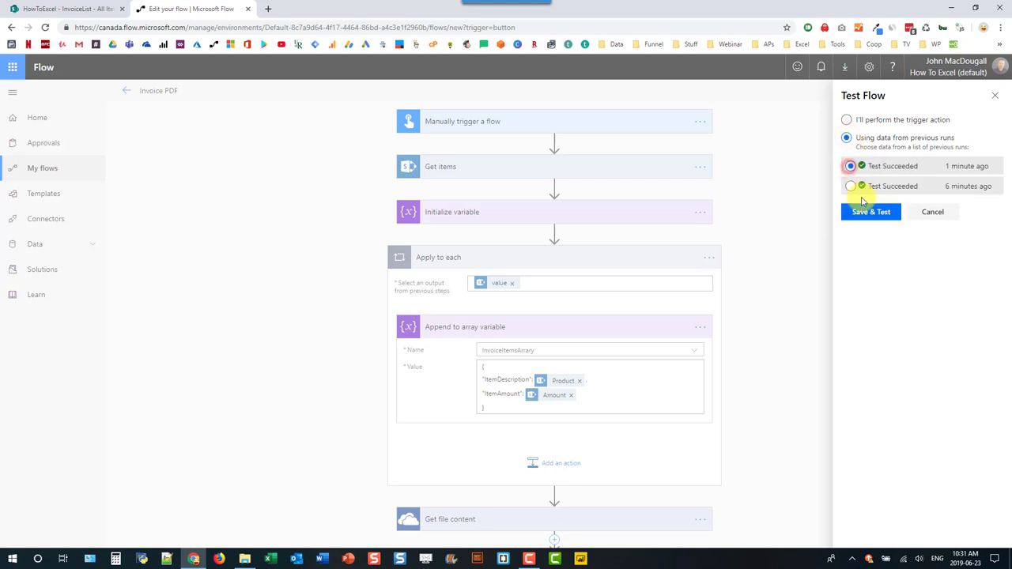
left_click(859, 211)
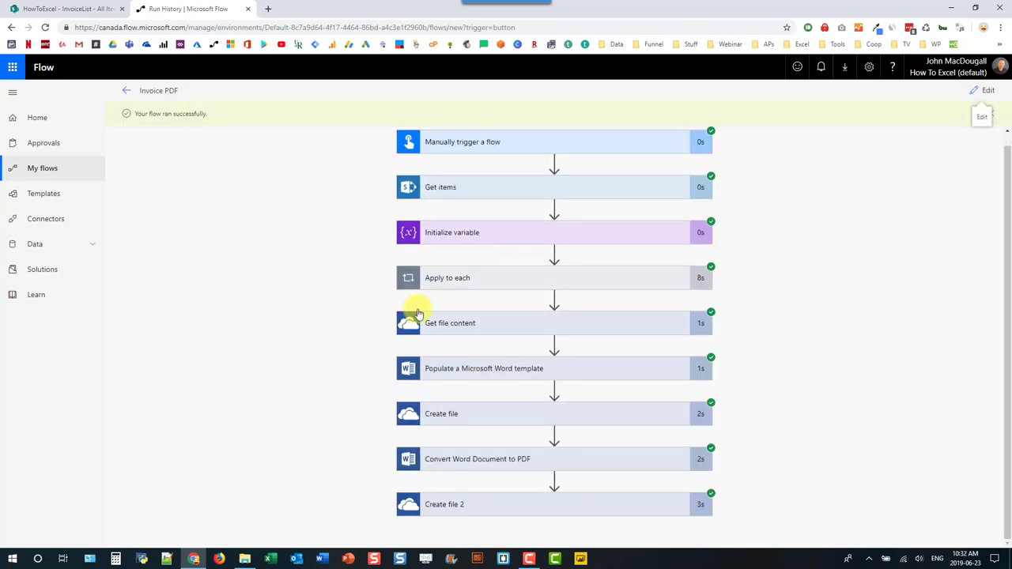
left_click(245, 559)
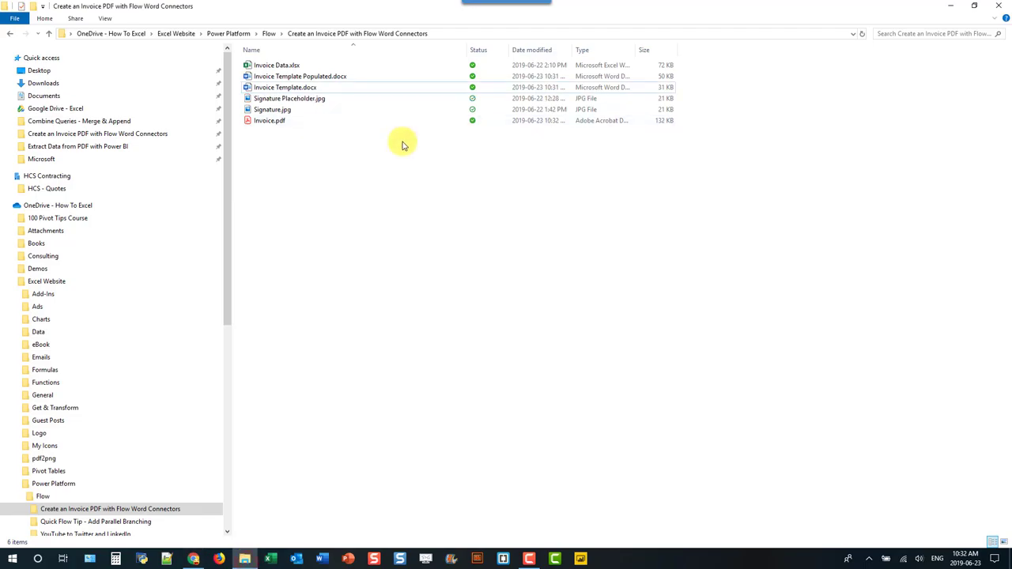
left_click(305, 120)
double_click(317, 116)
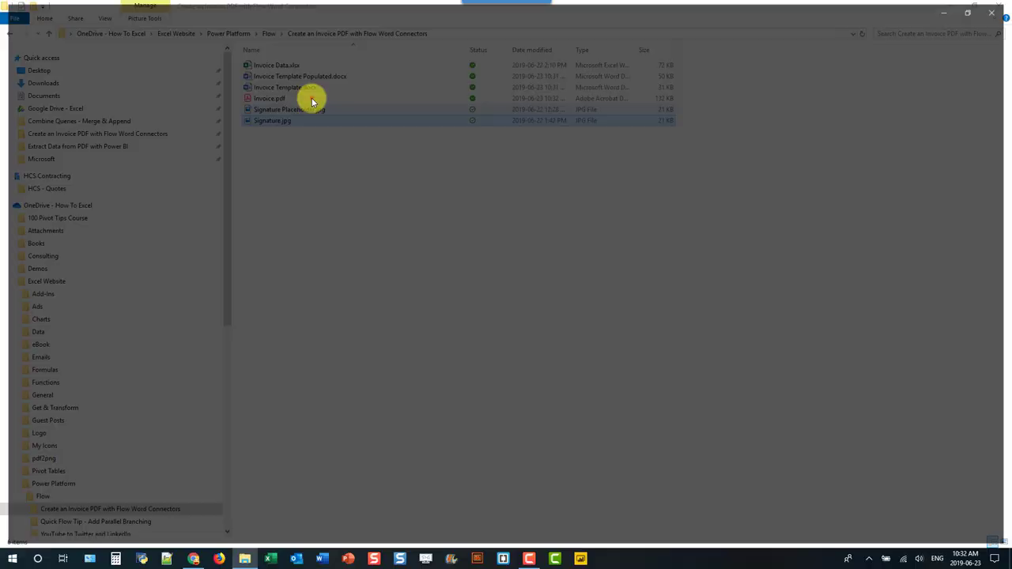
left_click(998, 6)
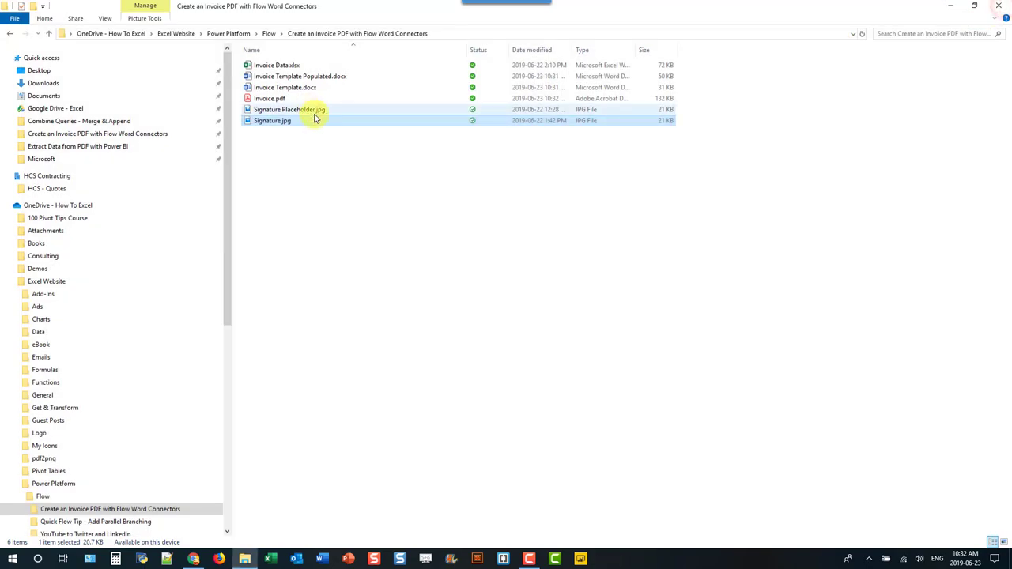
Open the regenerated Invoice.pdf and check the line-item table's header row on the second page.
left_click(314, 99)
double_click(313, 99)
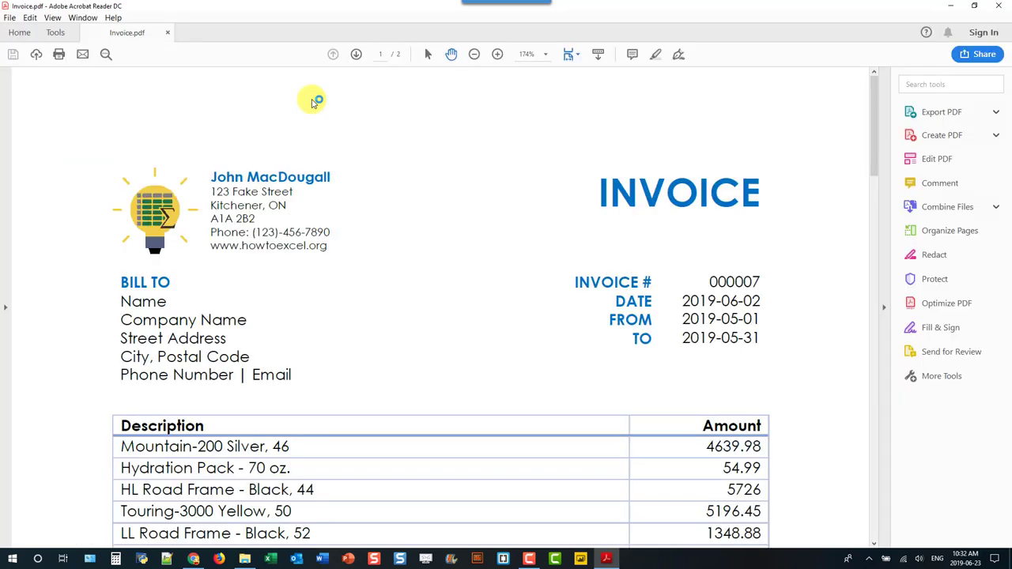
scroll(284, 322, "down", 4)
scroll(283, 321, "down", 10)
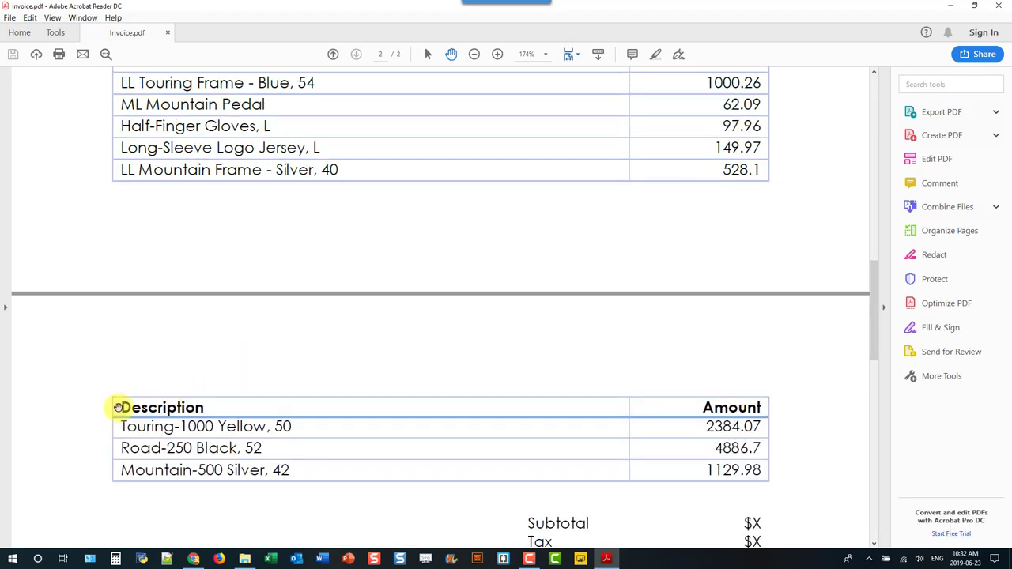